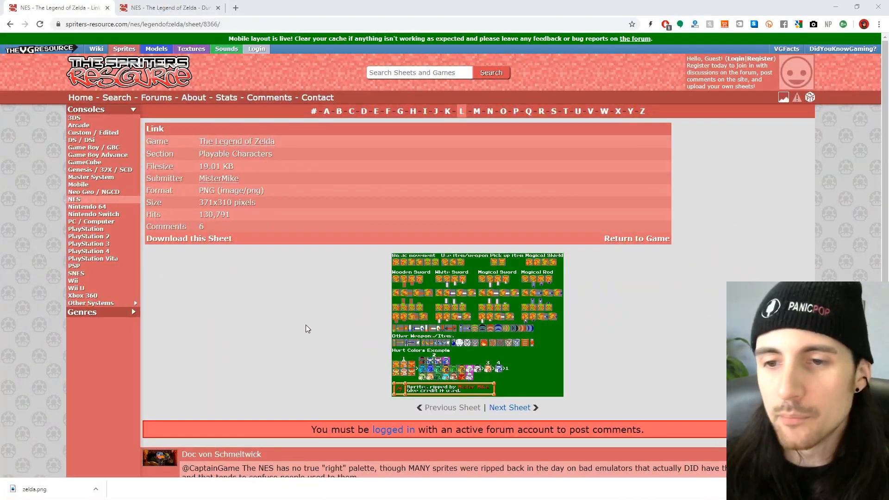
- Save the Legend of Zelda Link sprite sheet image from the web page
right_click(462, 303)
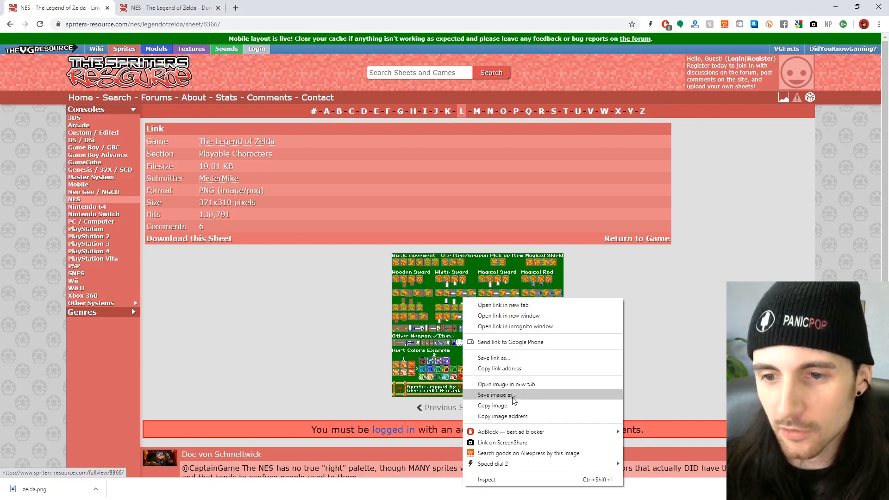
click(497, 395)
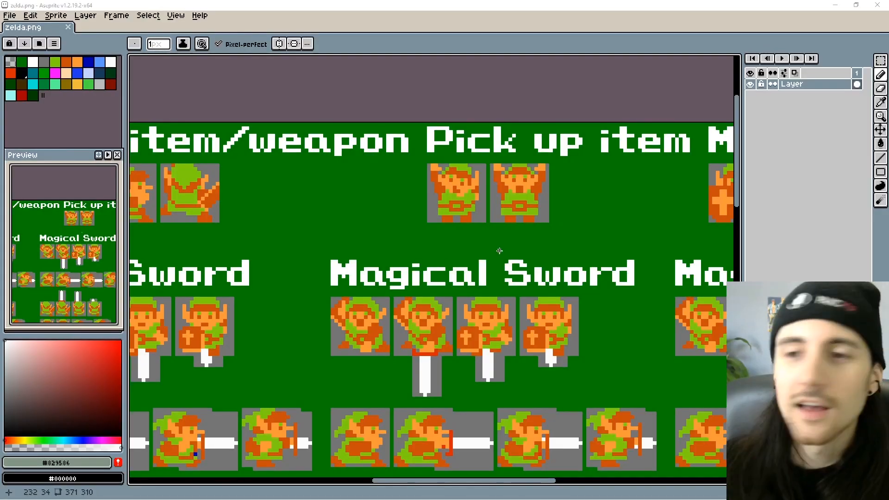
- In Aseprite, examine the Pick up item, White Sword and Magical Rod sprites on the zelda.png sheet
scroll(448, 218, up, 3)
scroll(449, 218, up, 3)
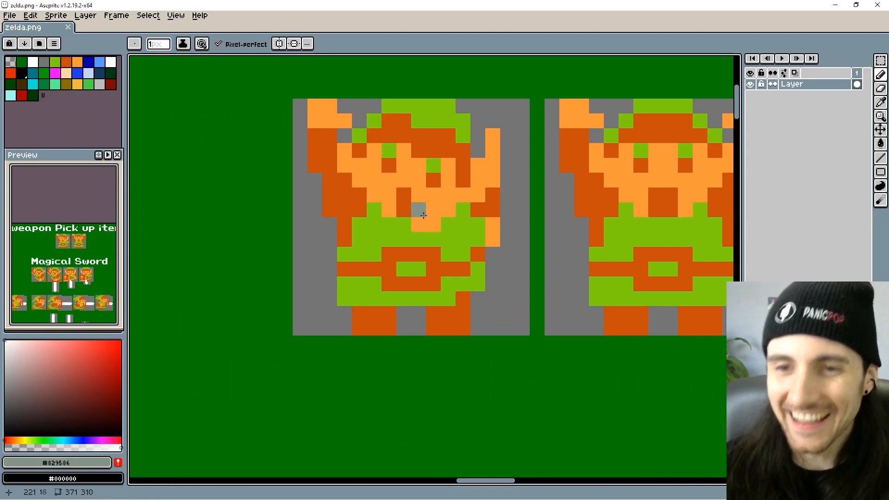
scroll(447, 310, down, 1)
scroll(447, 310, down, 4)
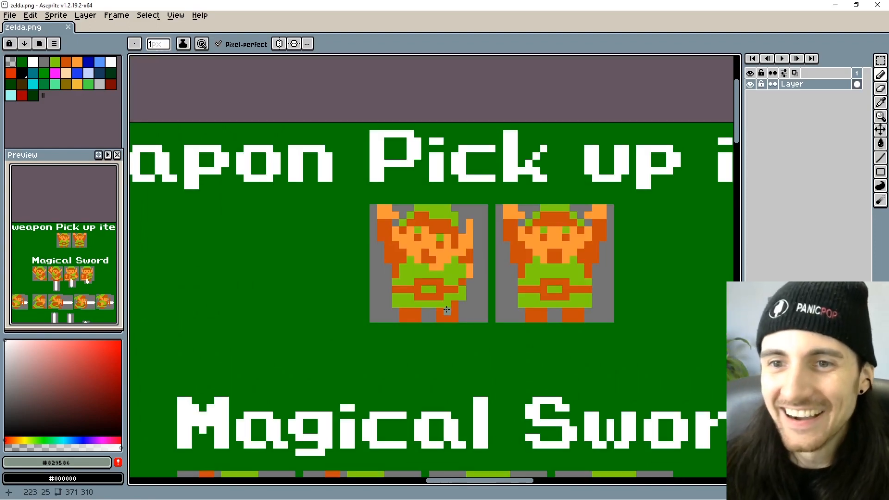
scroll(467, 244, down, 1)
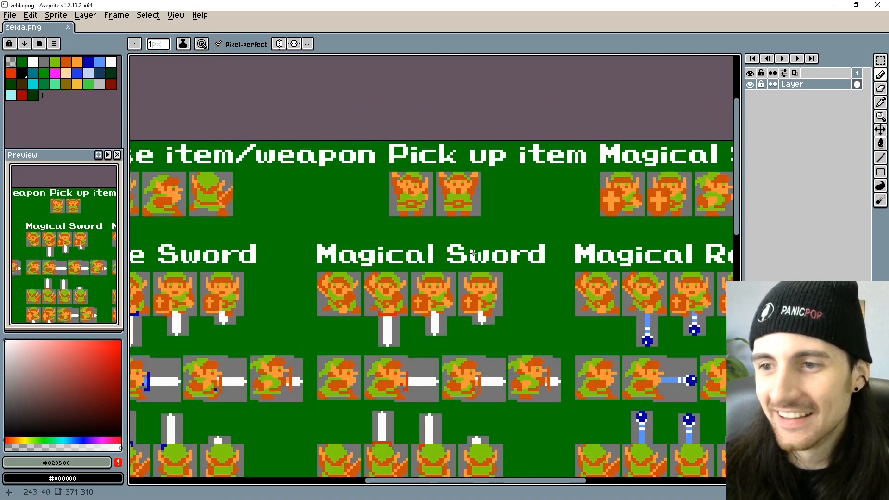
mouse_move(585, 276)
mouse_down()
mouse_move(427, 252)
mouse_move(493, 244)
mouse_move(477, 223)
mouse_move(481, 199)
mouse_up()
drag(488, 255, 501, 211)
mouse_move(474, 239)
mouse_down()
mouse_move(480, 231)
mouse_move(767, 354)
mouse_up()
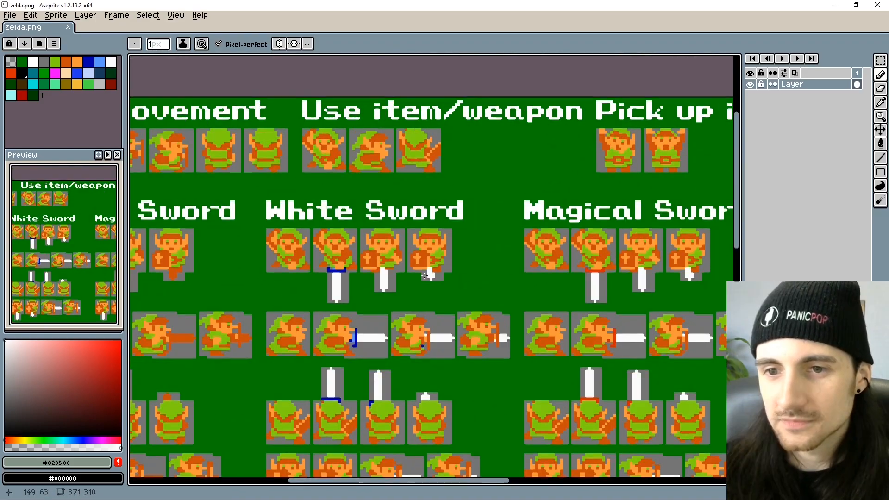
scroll(447, 276, up, 3)
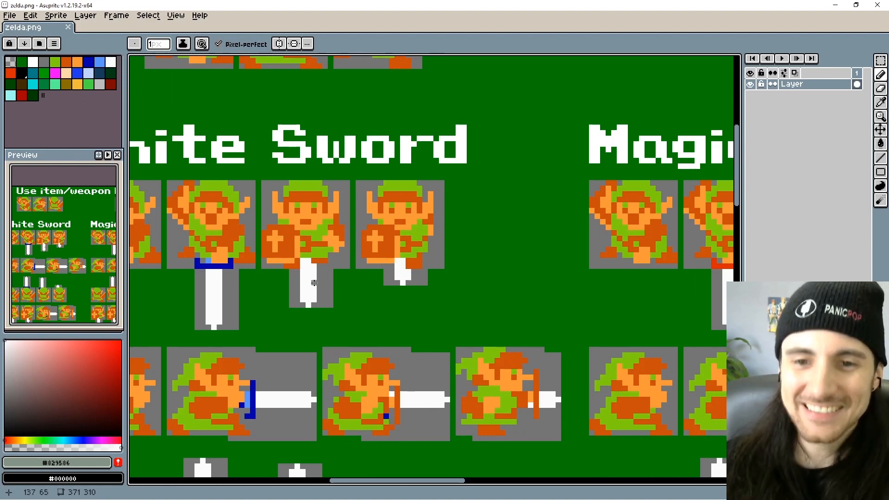
drag(314, 283, 461, 287)
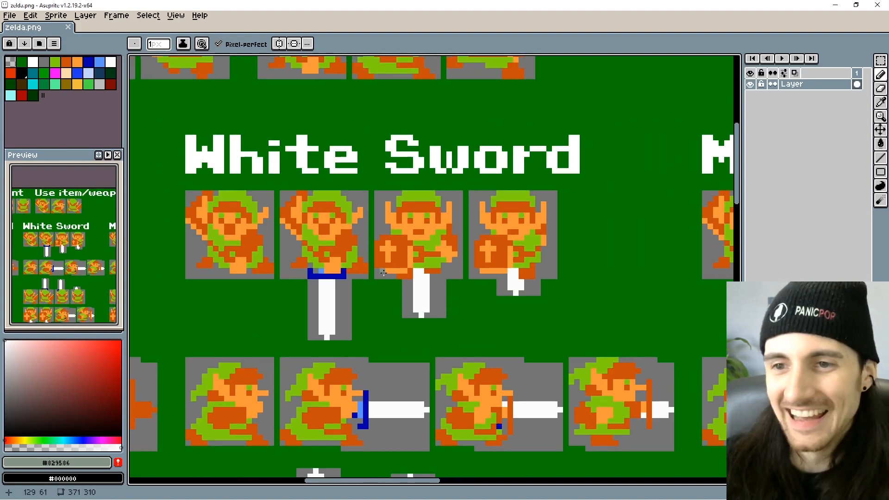
scroll(519, 282, down, 5)
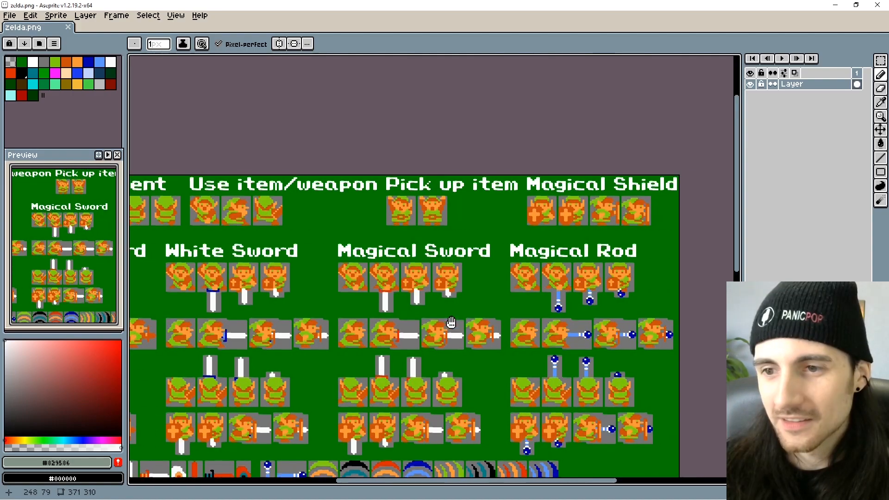
scroll(622, 297, up, 4)
scroll(624, 305, up, 2)
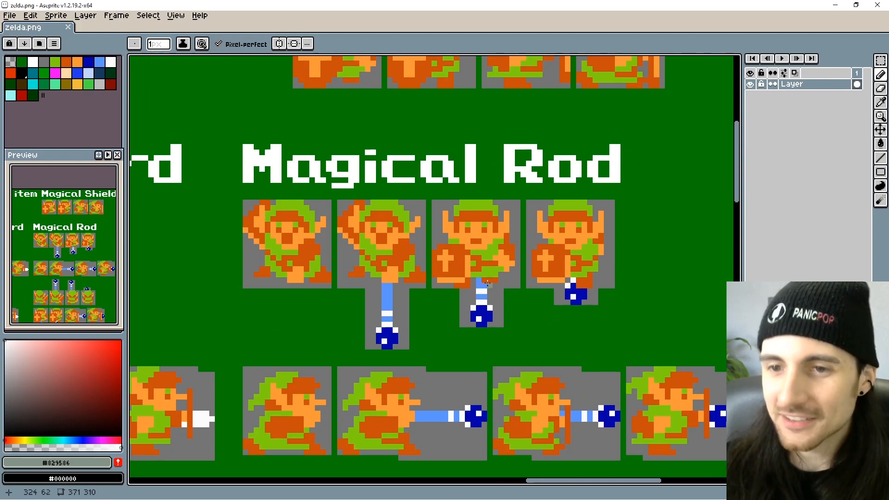
- Copy the first 16 by 16 pixel Link sprite in the Basic movement row
scroll(366, 279, down, 2)
drag(210, 250, 659, 277)
drag(410, 278, 561, 284)
drag(471, 275, 618, 291)
scroll(278, 239, up, 4)
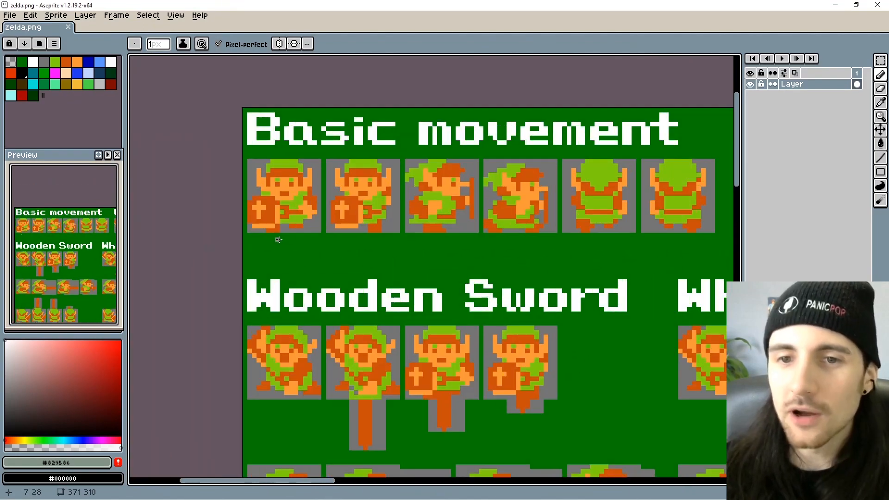
drag(315, 206, 351, 248)
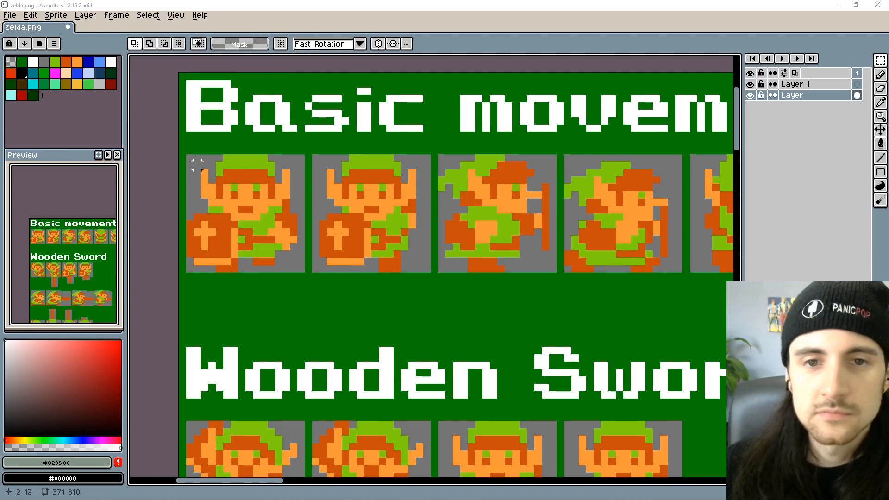
drag(186, 153, 307, 275)
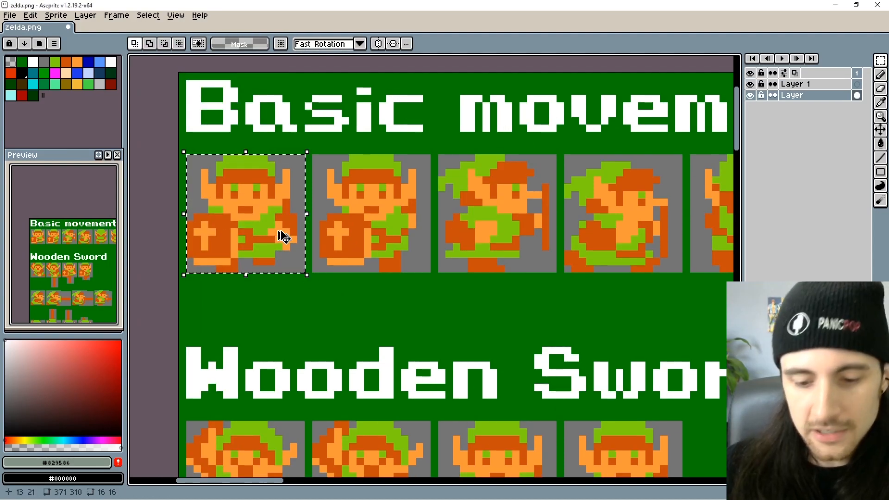
key(ctrl+d)
- Hide the sprite sheet layer and paste the copied Link sprite onto Layer 1 at position 32, 32
click(794, 84)
click(751, 96)
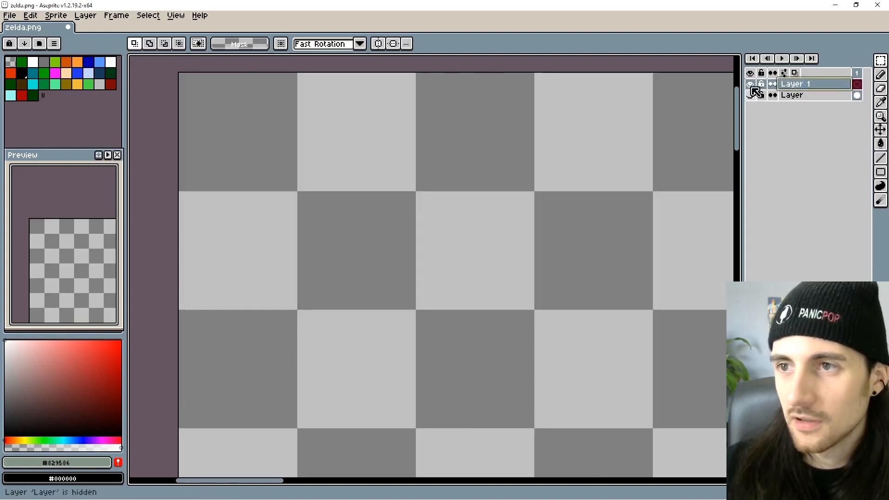
key(ctrl+v)
drag(288, 234, 494, 270)
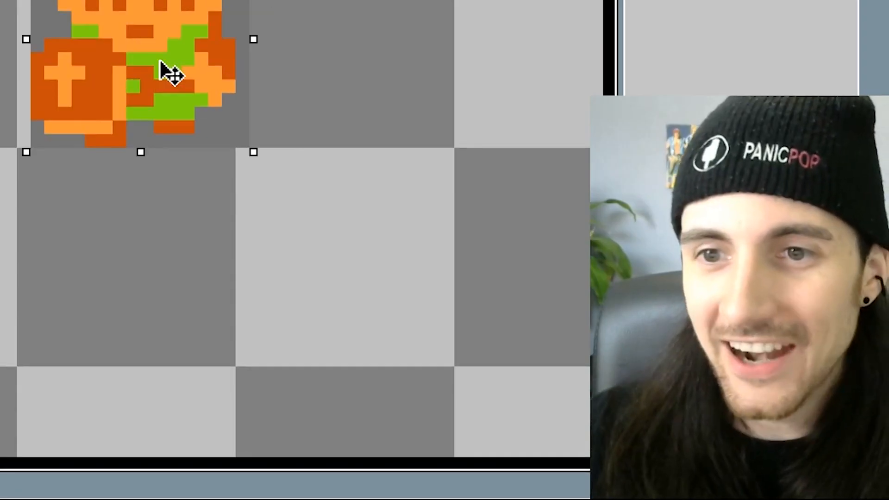
drag(152, 63, 321, 262)
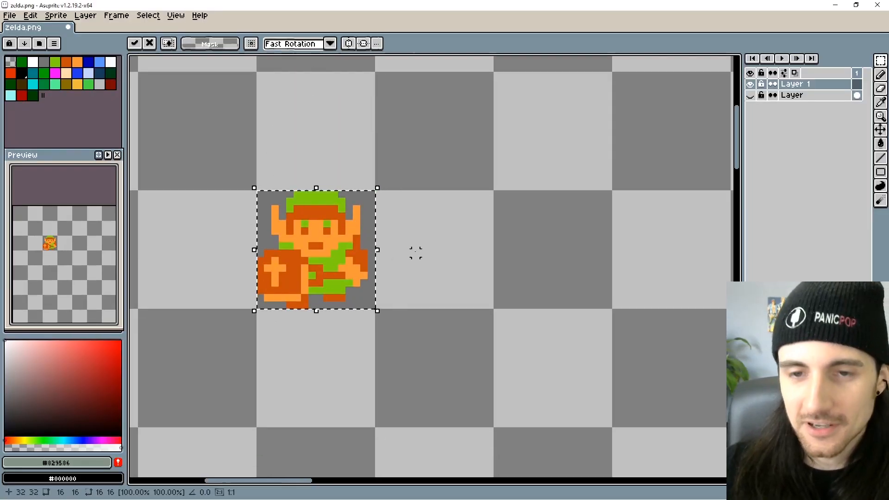
click(416, 252)
- Add a new layer between Layer 1 and the hidden sheet layer and fill it with white
click(792, 94)
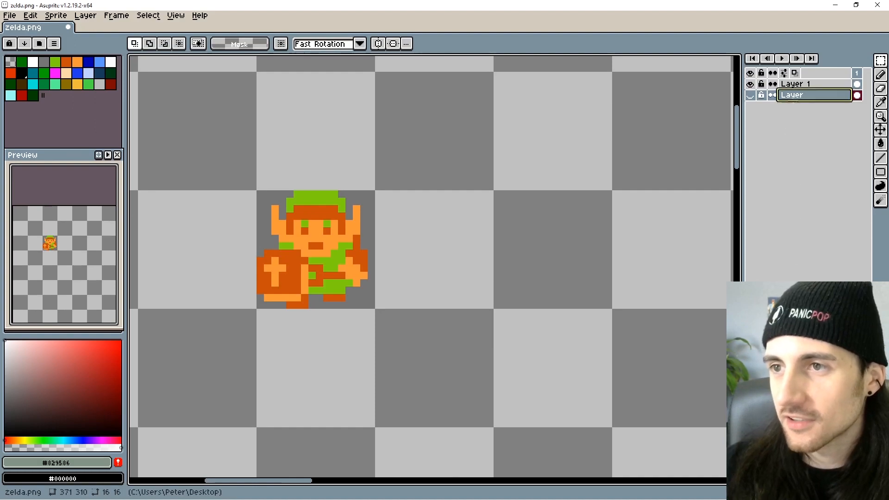
right_click(783, 97)
click(802, 115)
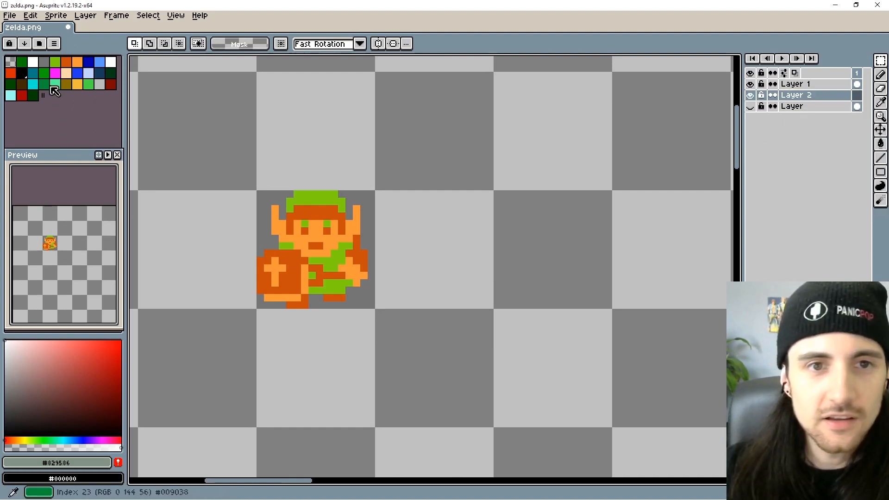
click(33, 62)
key(g)
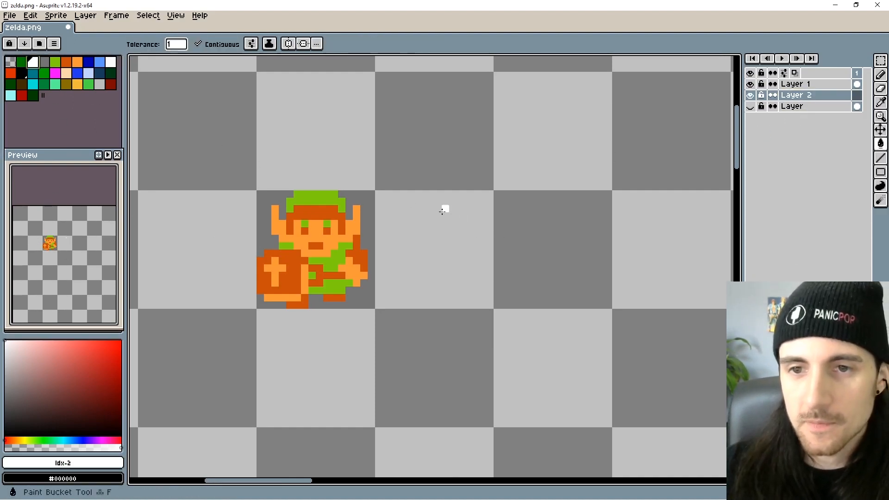
click(444, 207)
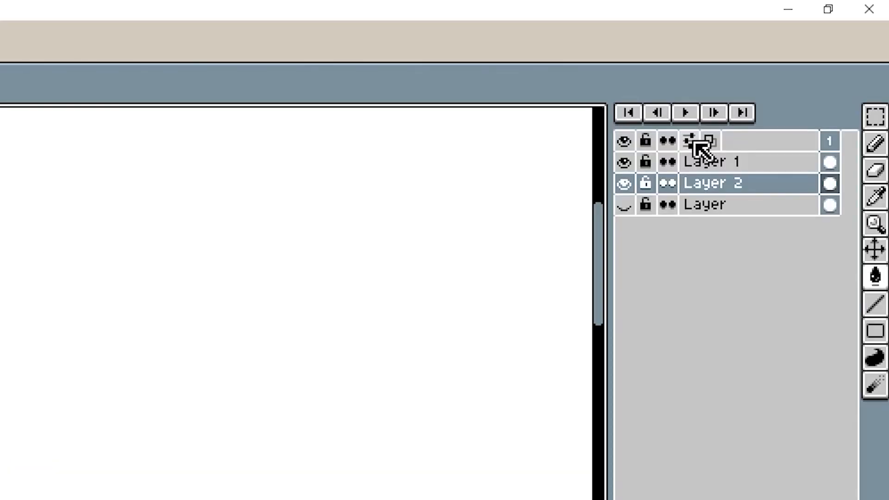
- Set the timeline position to Bottom and restore it to Right
click(691, 141)
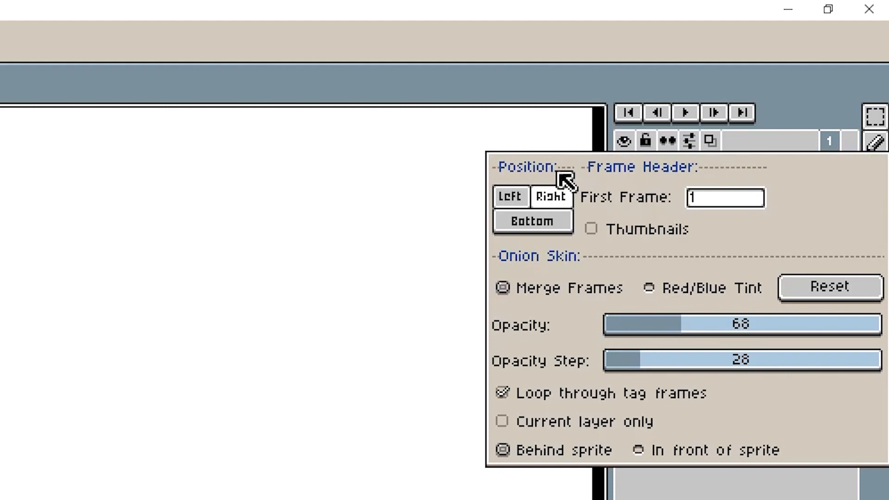
click(534, 223)
click(560, 198)
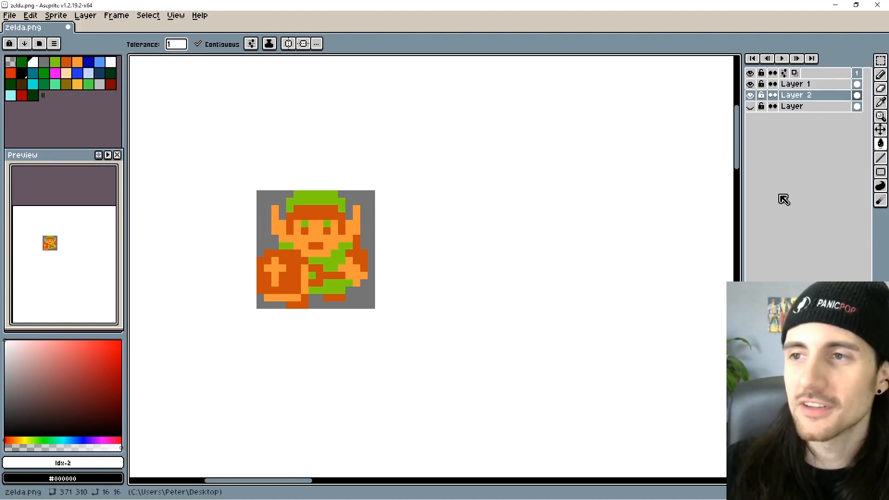
- Sample the shield's dark orange (#c84c0c) from the Link sprite without a background as the foreground colour
scroll(339, 261, up, 1)
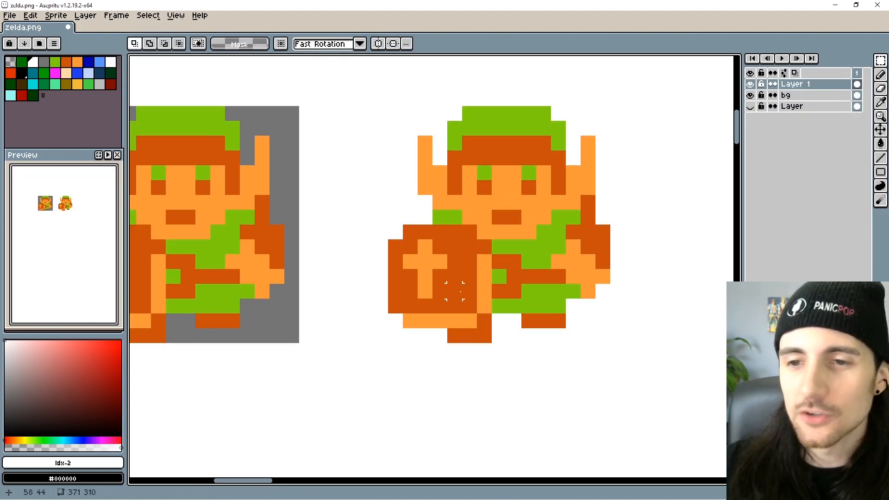
scroll(465, 295, up, 1)
drag(512, 266, 411, 329)
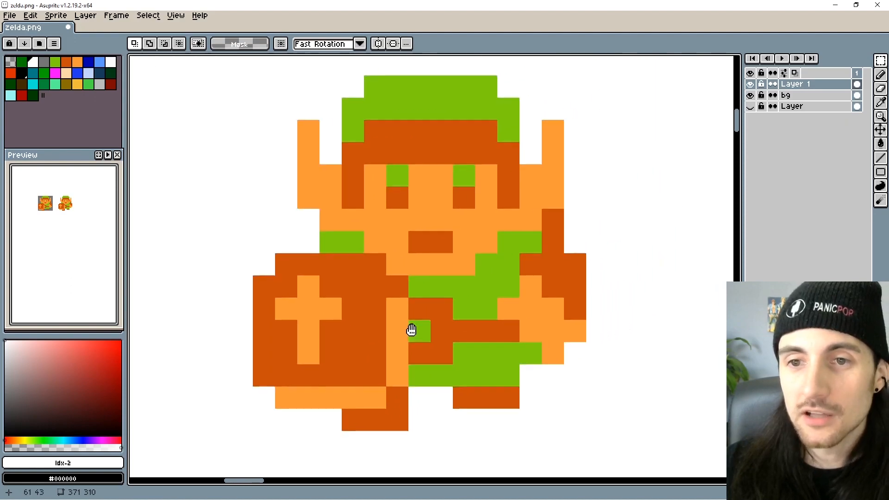
alt+click(282, 287)
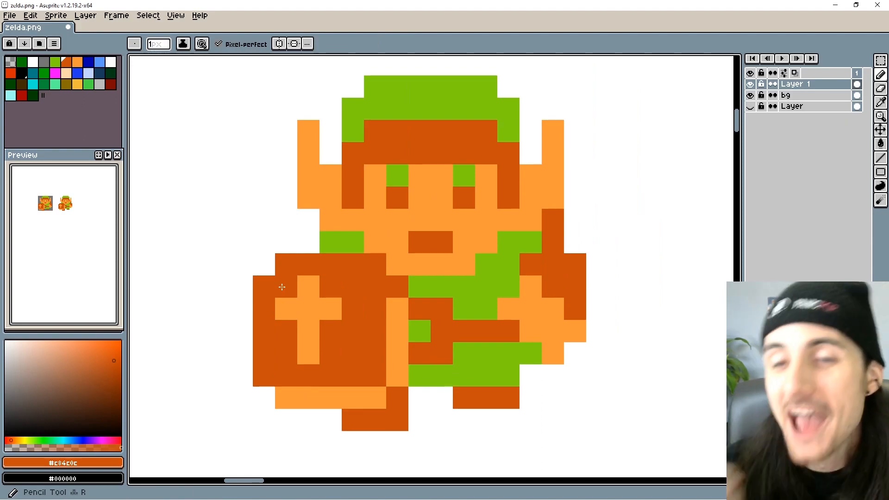
scroll(384, 318, down, 3)
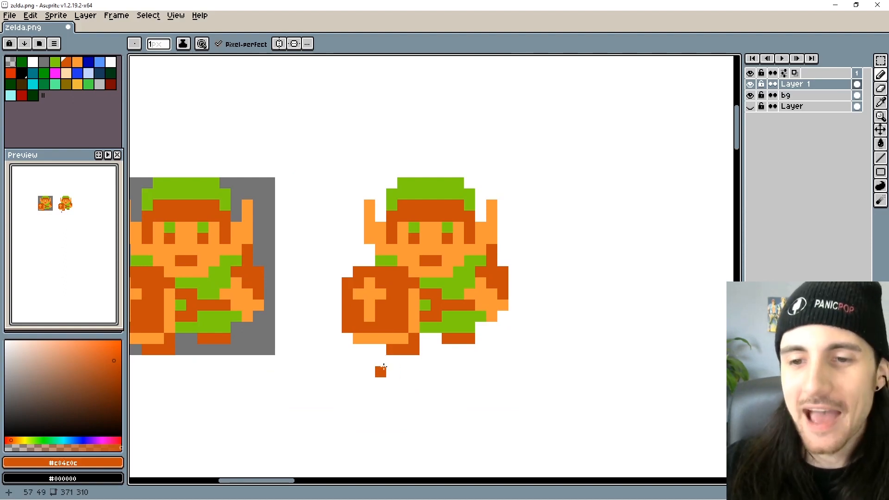
scroll(384, 360, up, 1)
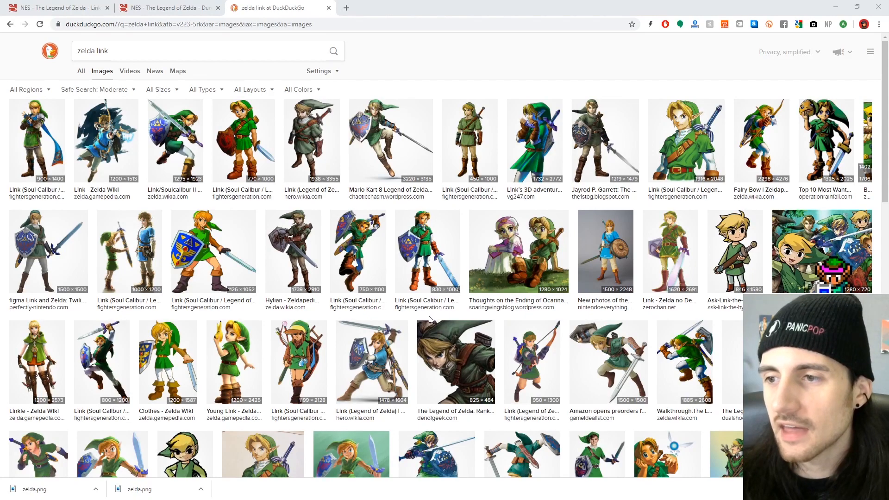
- In the web browser's zelda link image results, open the Ask-Link-the-Hylian artwork and copy the image
click(740, 262)
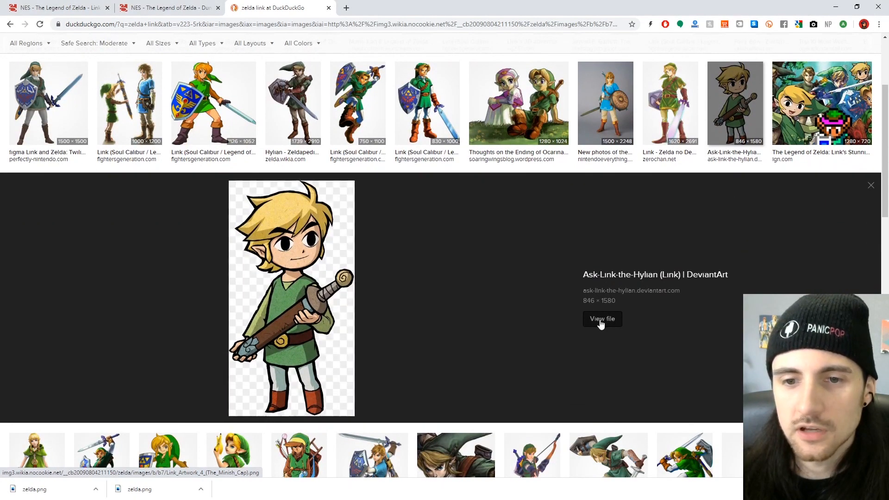
right_click(284, 324)
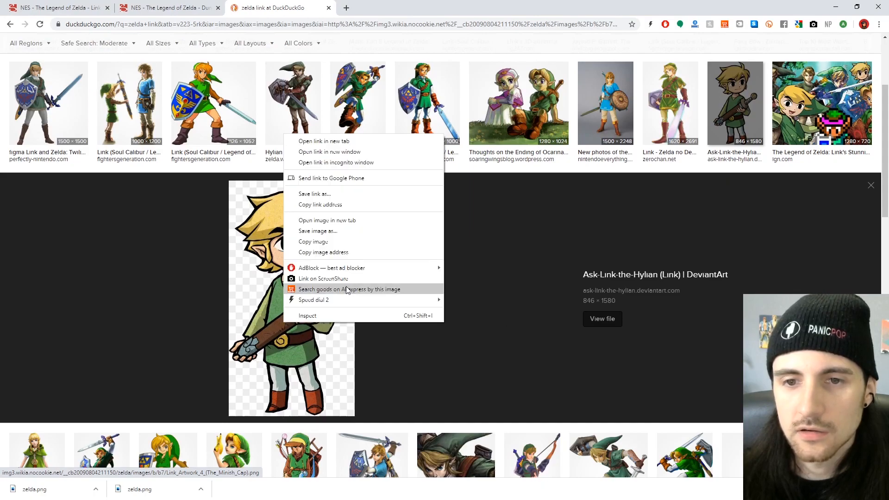
click(345, 243)
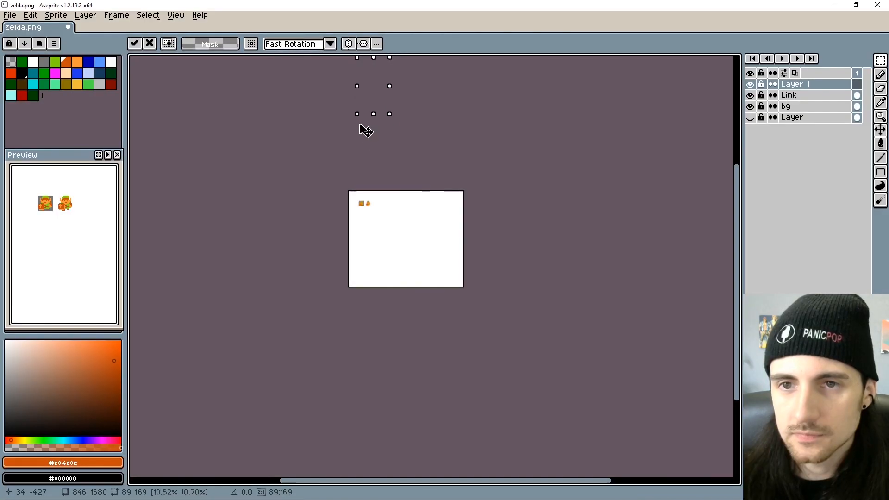
- In Aseprite, scale the pasted Link artwork to 78 by 148 pixels and place it on Layer 1 beside the small sprites
drag(361, 127, 416, 246)
scroll(416, 246, up, 3)
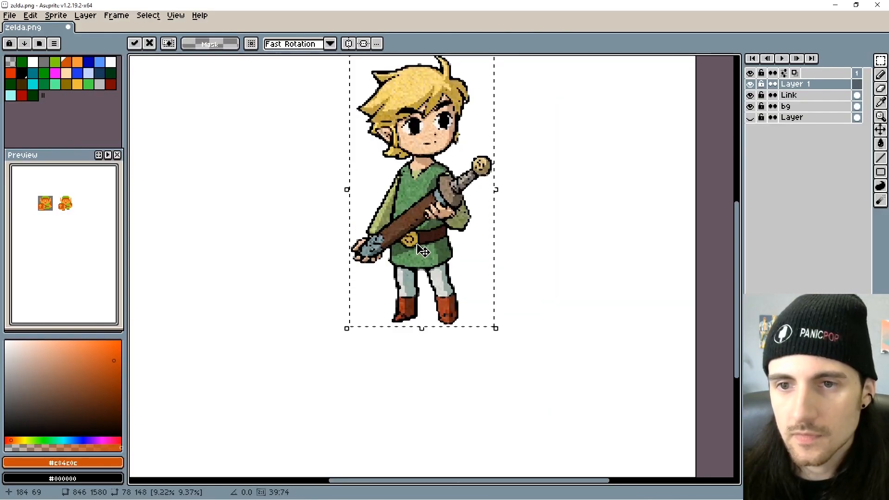
scroll(346, 229, down, 1)
drag(307, 223, 426, 291)
scroll(427, 291, up, 1)
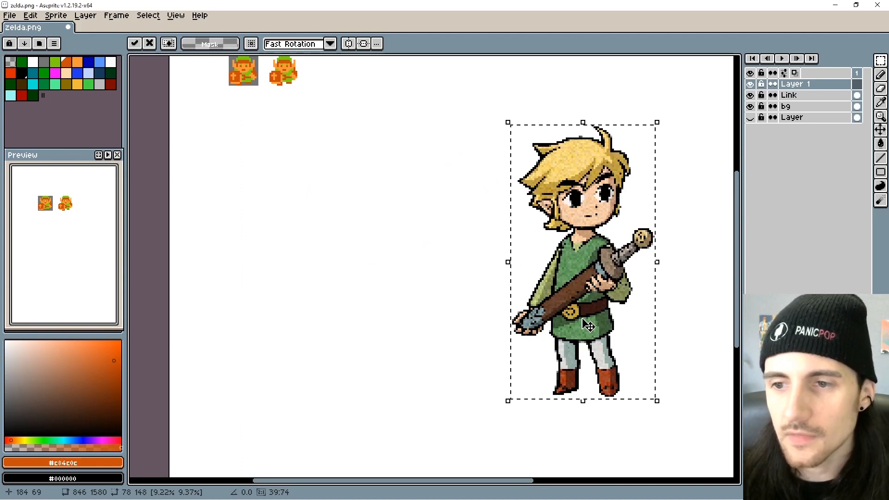
drag(588, 324, 545, 250)
drag(373, 246, 410, 348)
drag(578, 364, 546, 341)
key(ctrl+d)
scroll(522, 359, up, 1)
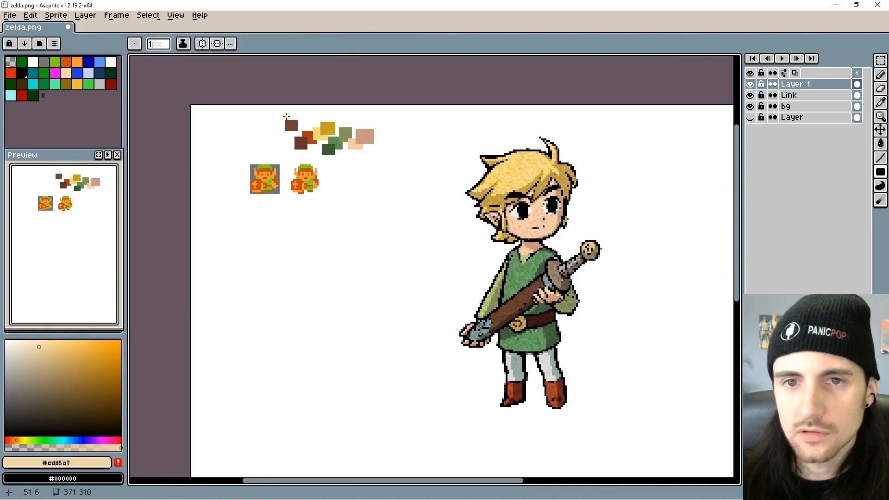
- Add a light cream (#edd5a7) swatch beside the brown one in the colour swatches above the sprites
click(281, 124)
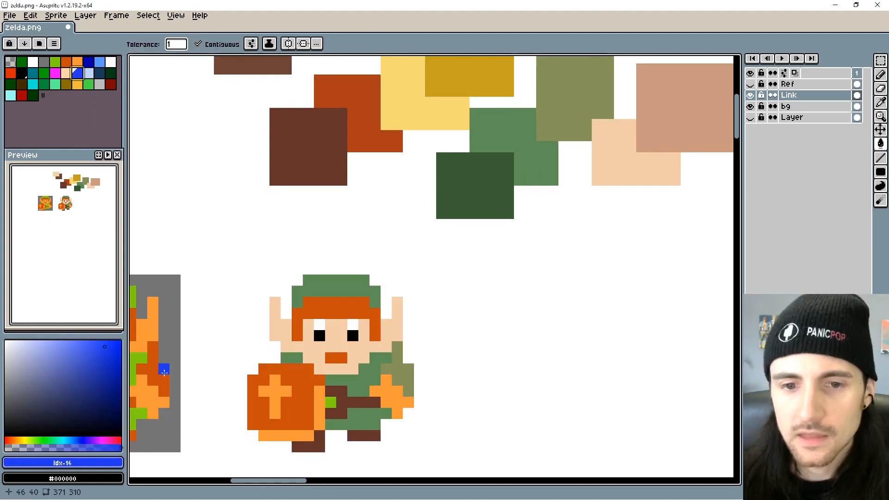
- Open the blue foreground colour for editing and show its HSV values
click(83, 463)
drag(236, 384, 455, 119)
click(301, 112)
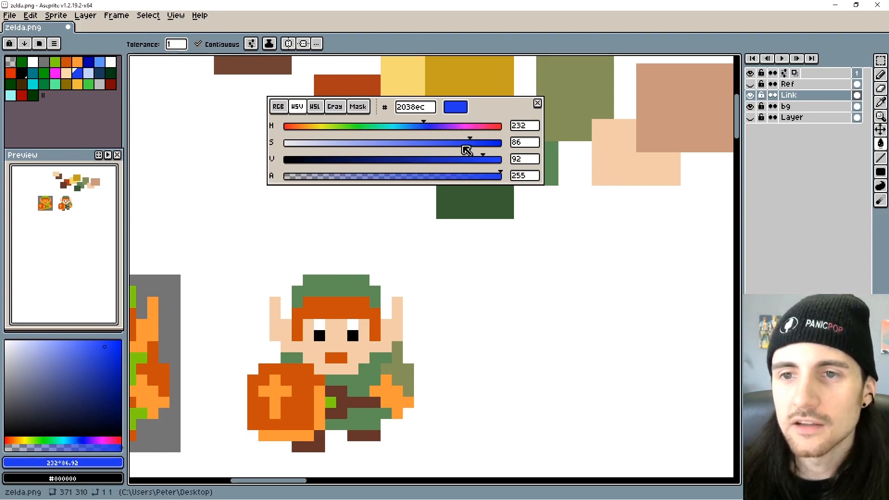
- Fill the shield on the redesigned Link sprite with a softer blue, setting its saturation to 67 (#4d62eb)
drag(464, 147, 454, 145)
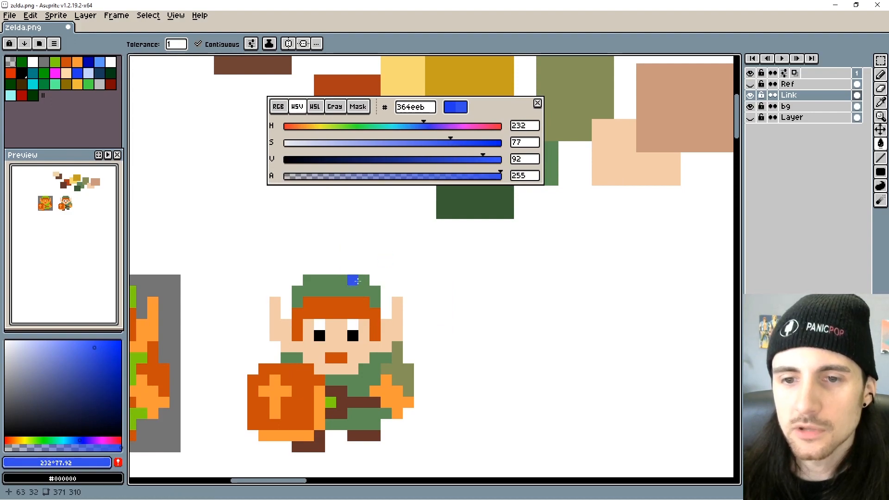
click(300, 391)
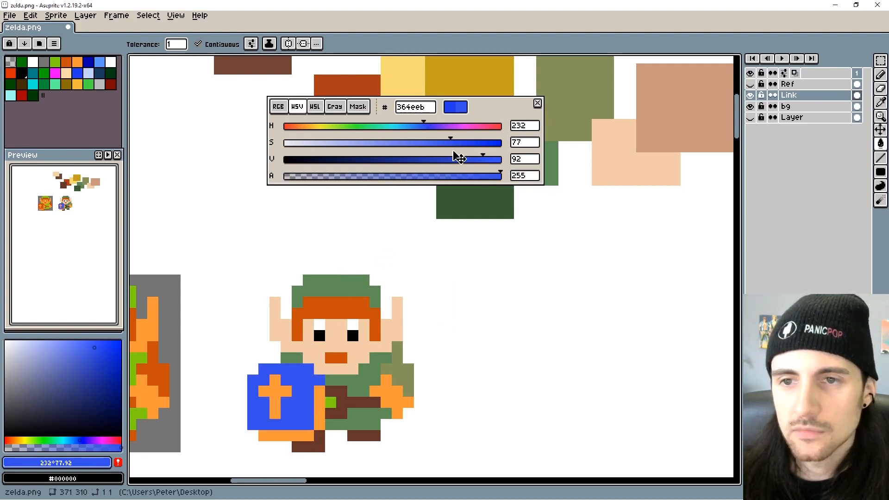
drag(448, 147, 416, 143)
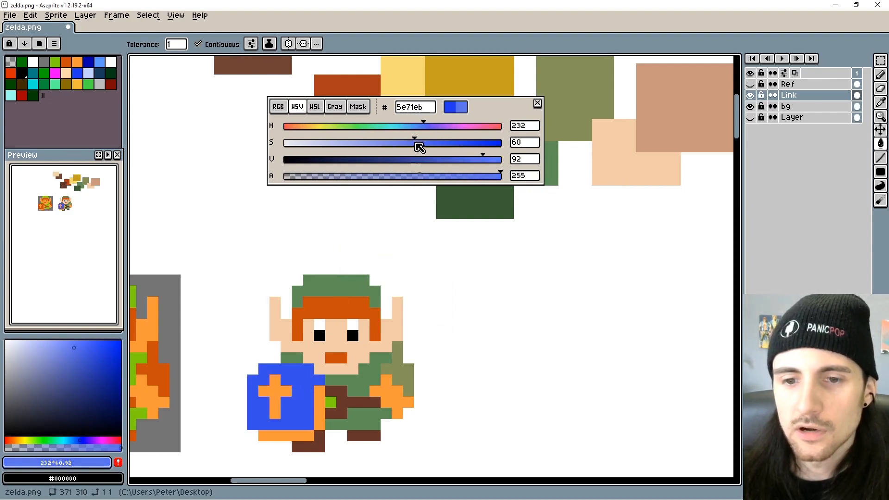
click(296, 403)
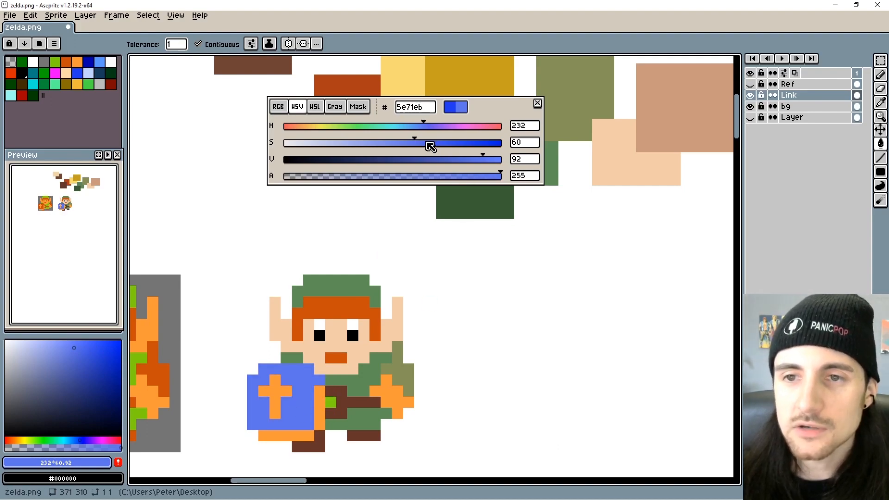
click(431, 147)
click(300, 413)
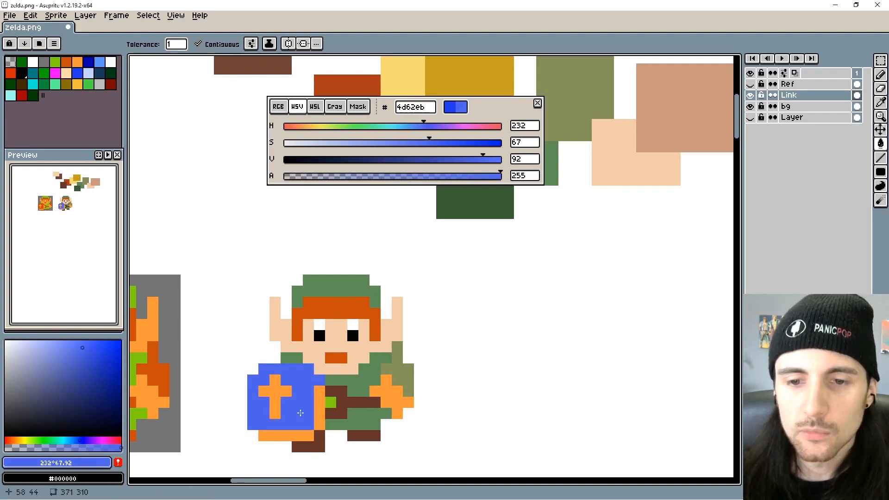
- Mix a light bluish grey with saturation 10 and value 77 (#b1b3c4) and fill the shield's cross with it
drag(419, 409, 477, 359)
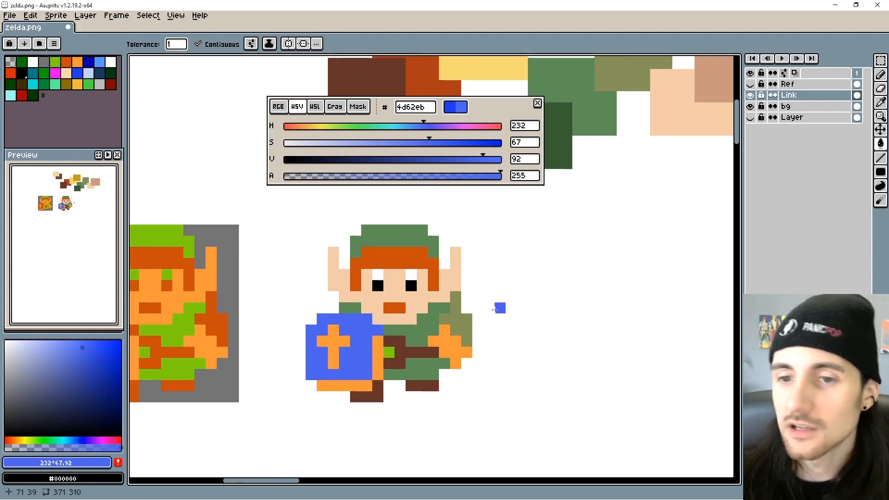
drag(504, 118, 474, 131)
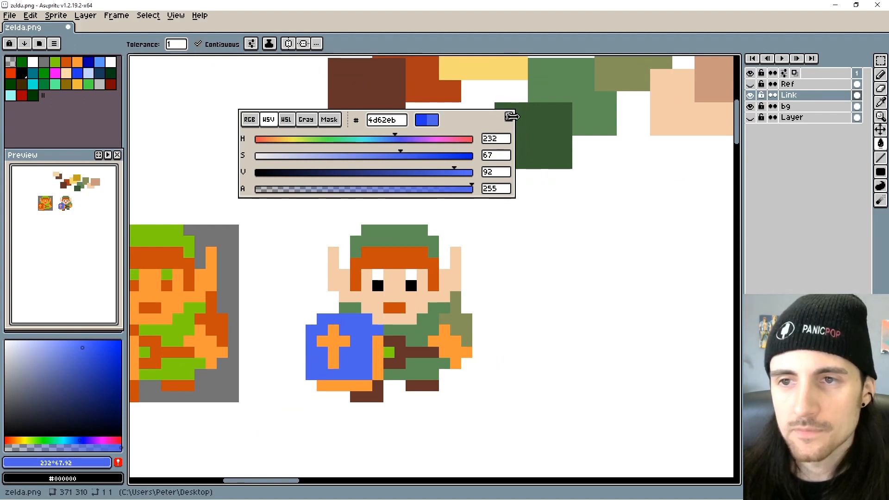
drag(339, 160, 302, 162)
click(416, 173)
drag(420, 176, 416, 176)
drag(318, 165, 287, 162)
drag(415, 180, 422, 175)
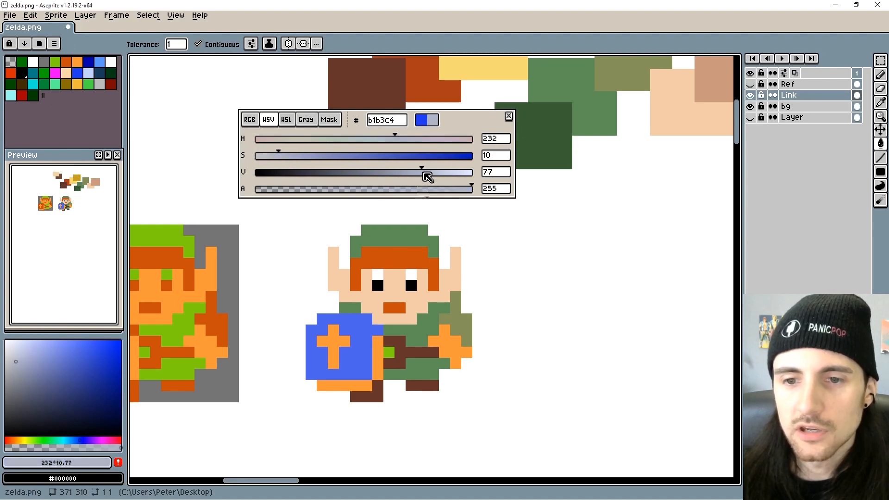
click(334, 334)
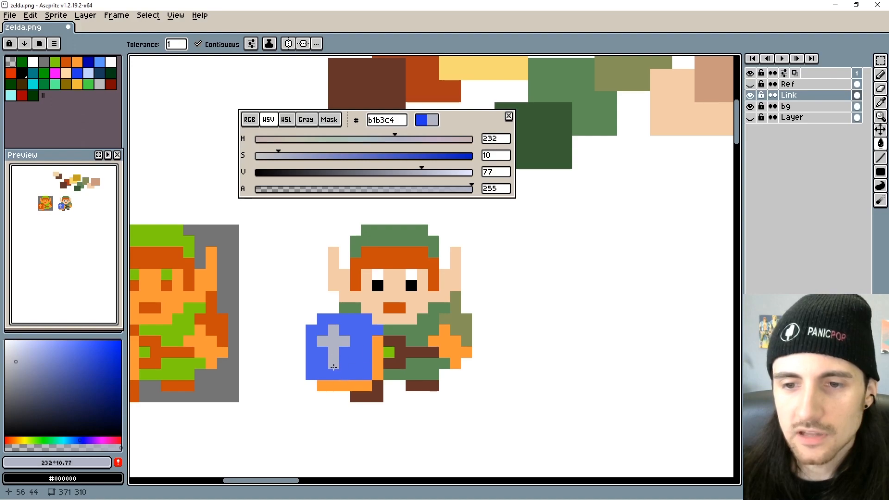
- Set the foreground colour to black and pencil over the shield's orange bottom and right edges, including the bottom-left corner pixel
alt+click(357, 358)
drag(373, 178, 255, 177)
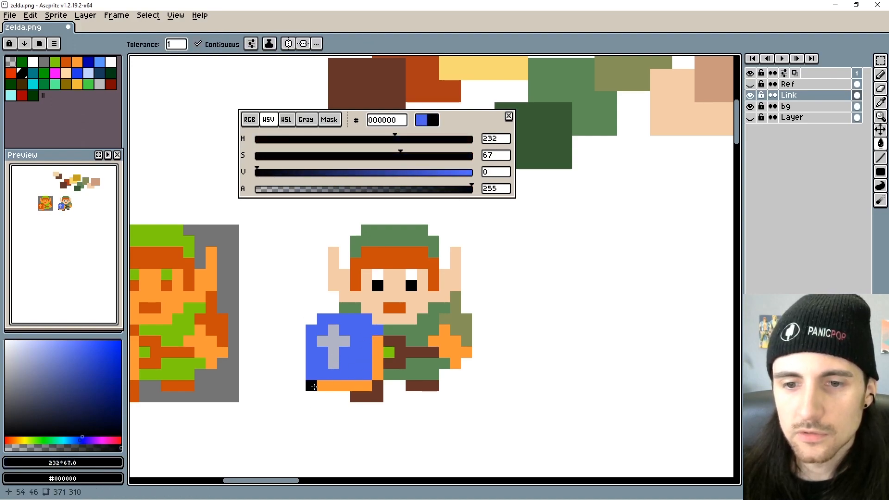
click(313, 387)
key(ctrl+z)
key(b)
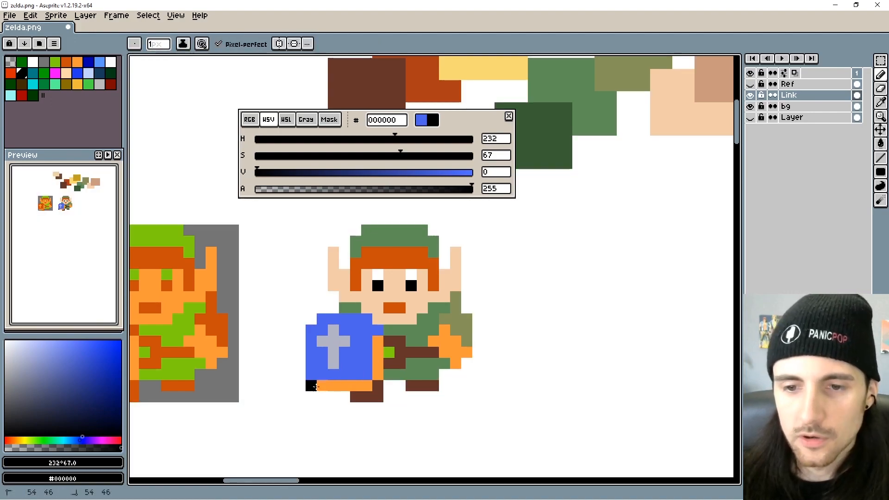
mouse_move(313, 387)
mouse_down()
mouse_move(363, 390)
mouse_move(376, 378)
mouse_move(378, 338)
mouse_up()
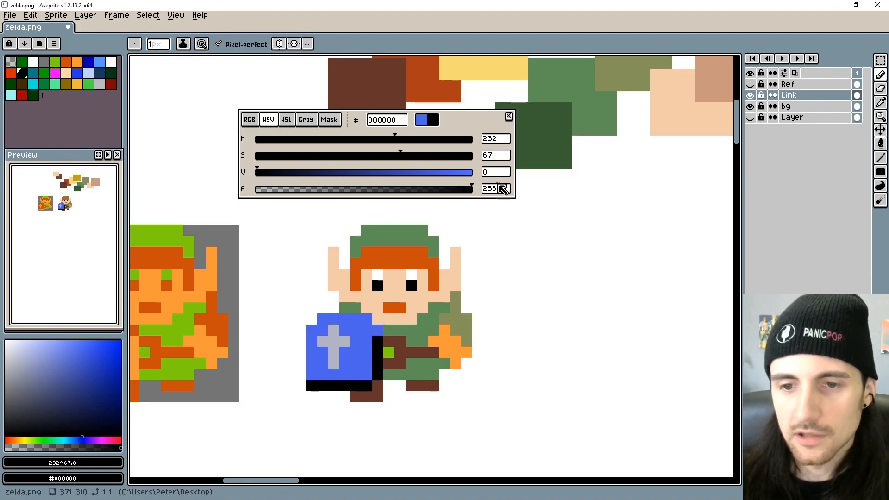
click(509, 122)
- Fill Link's hair with the light yellow (#f7da74) sampled from the colour swatches
drag(481, 282, 448, 268)
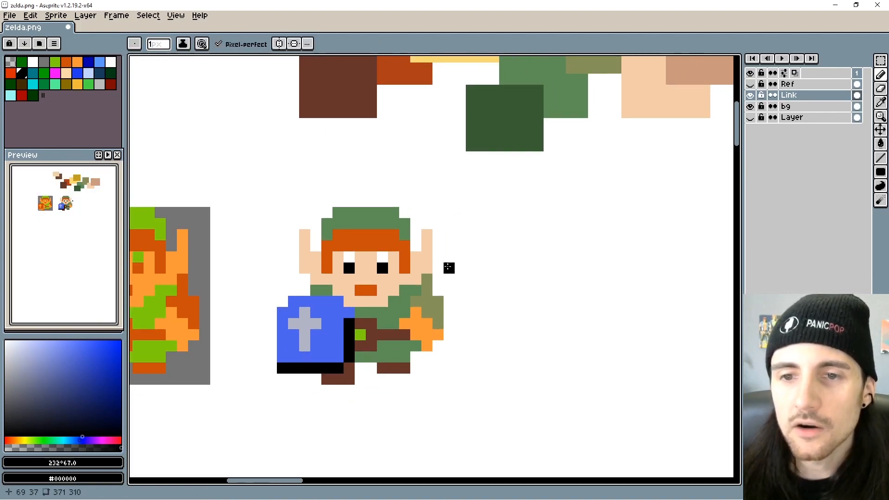
scroll(509, 242, up, 5)
scroll(502, 288, right, 2)
alt+click(397, 179)
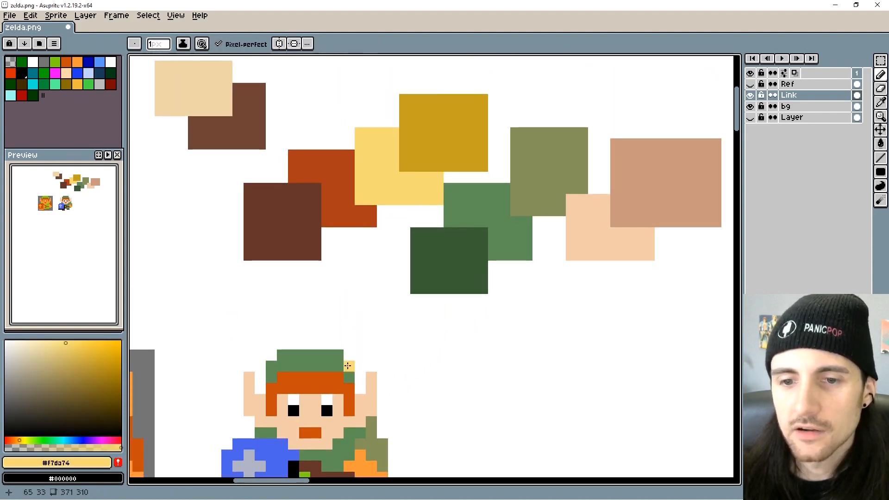
key(g)
click(326, 378)
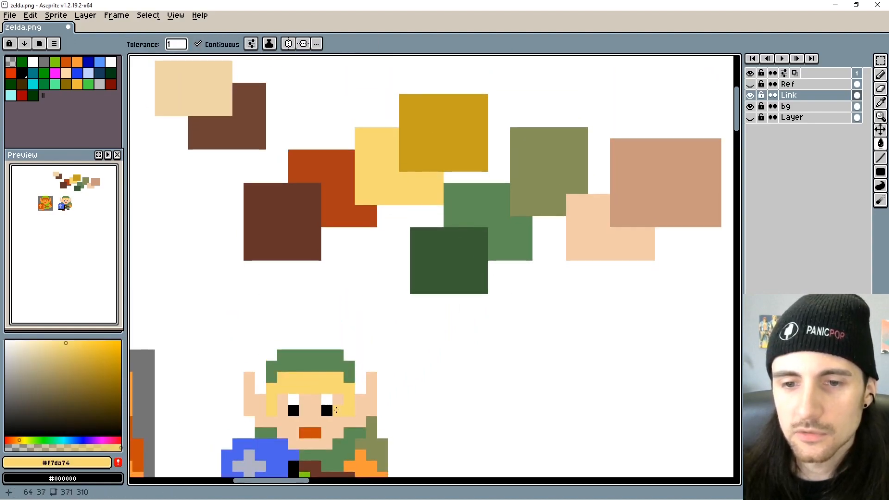
- Fill Link's hair with the dark gold (#c7a01d) sampled from the colour swatches
scroll(373, 308, down, 3)
scroll(373, 308, left, 1)
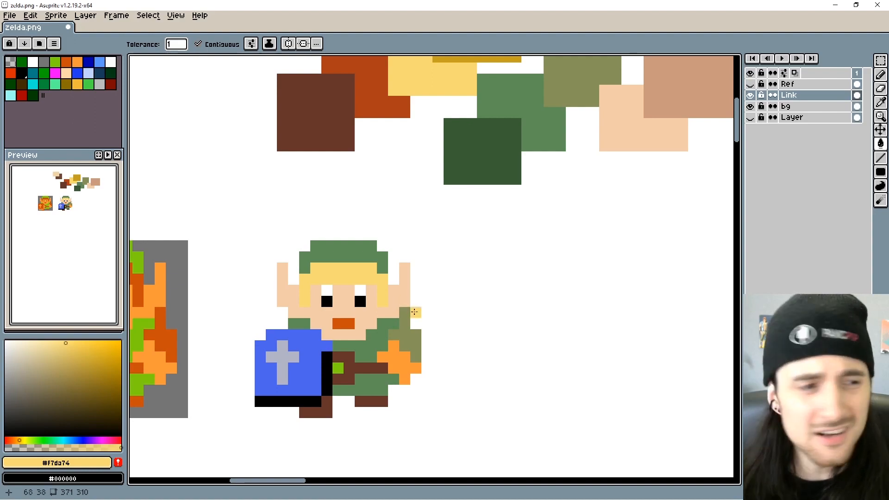
scroll(518, 250, up, 2)
alt+click(476, 83)
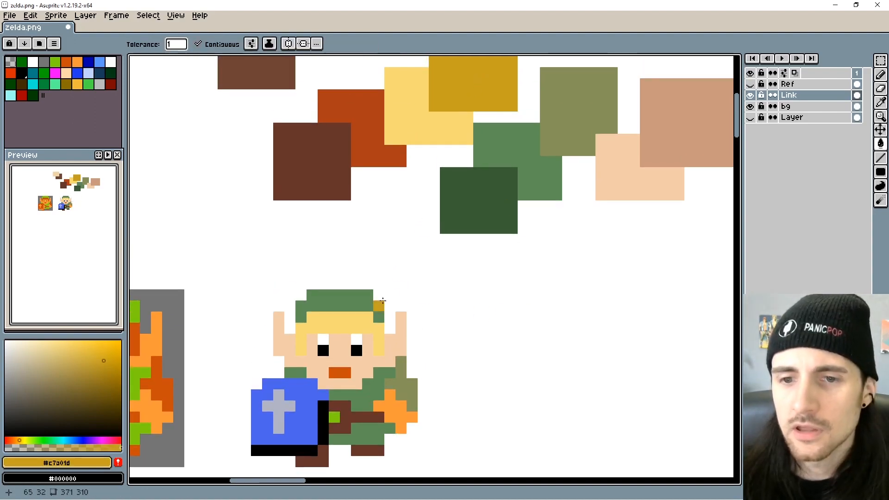
click(342, 324)
scroll(347, 358, down, 1)
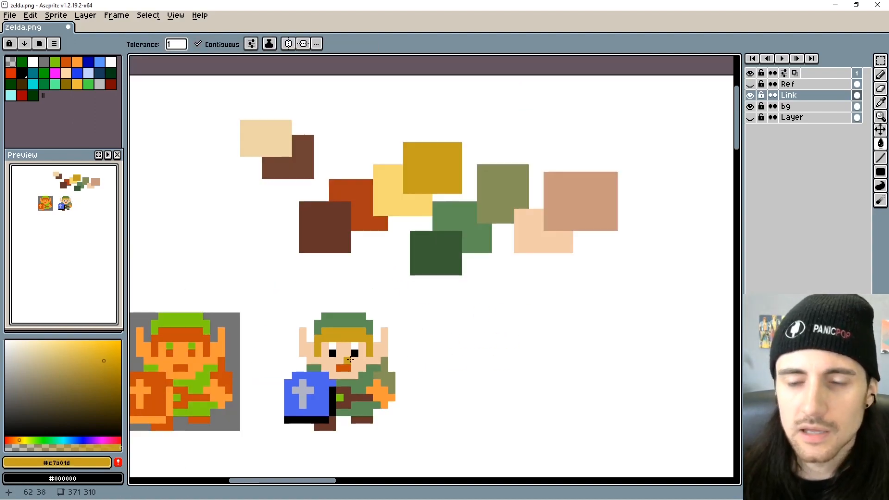
- Select the whole group of colour swatches above the sprites and delete it
scroll(432, 342, down, 2)
scroll(433, 342, left, 1)
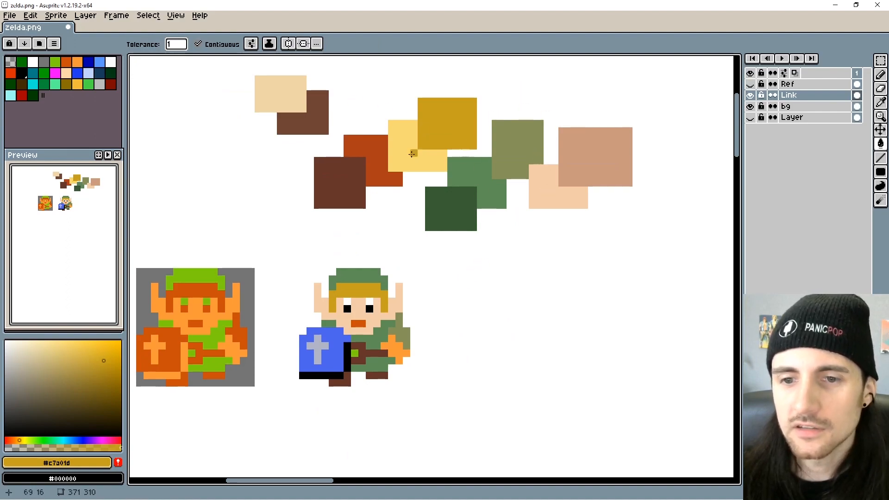
key(m)
drag(250, 78, 452, 167)
drag(650, 249, 654, 252)
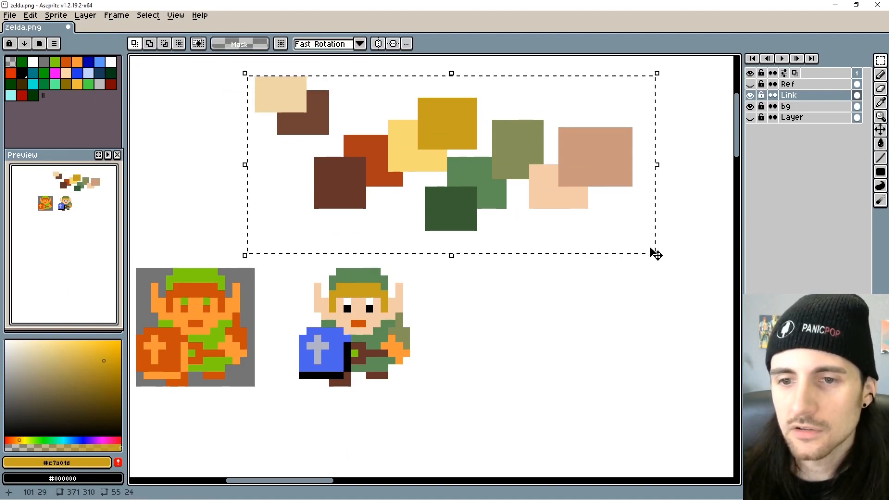
key(Delete)
- Draw a four-pixel row of the hat's green (#5c8d57) on top of the hat to make it taller
scroll(448, 282, down, 2)
scroll(415, 276, up, 1)
scroll(415, 275, left, 2)
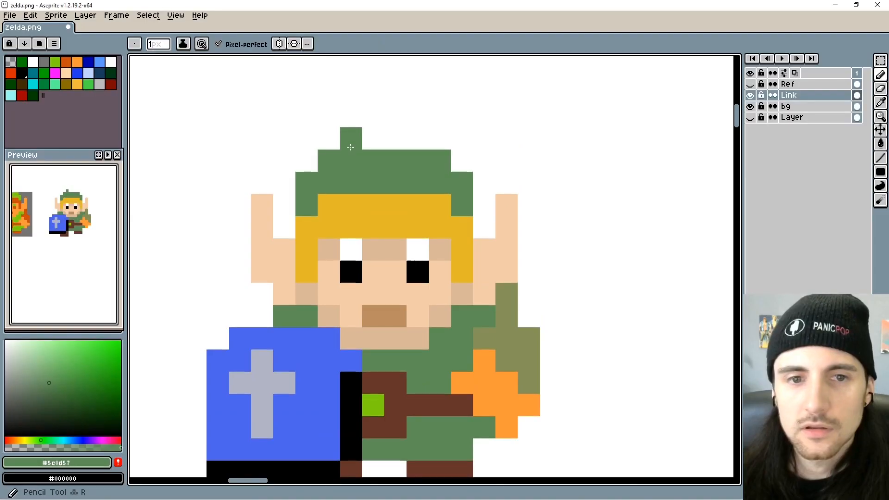
drag(350, 147, 395, 145)
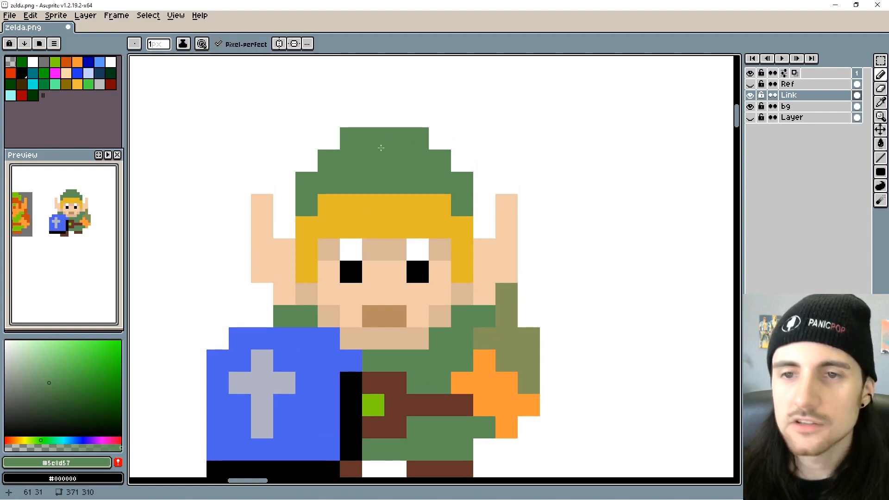
- Display the grid over the canvas and compare how the original and the redesigned Link sprites fit its cells
key(ctrl+apostrophe)
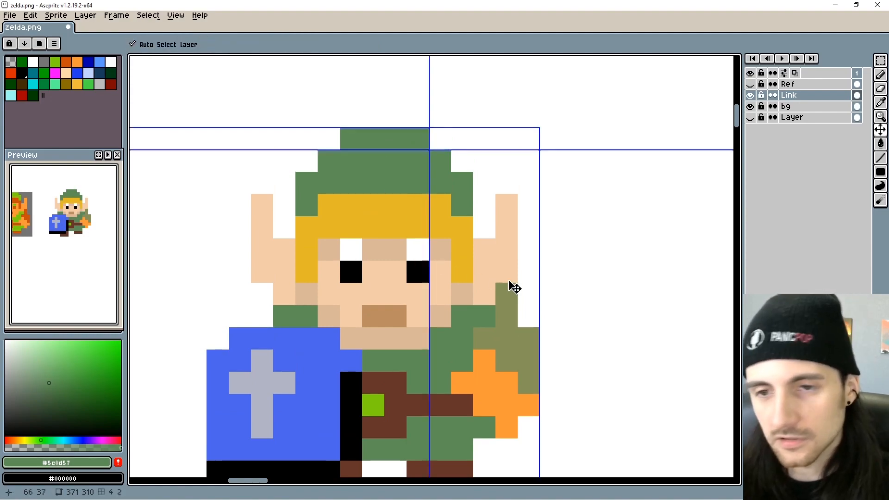
scroll(510, 283, down, 3)
scroll(297, 290, up, 3)
drag(325, 288, 331, 248)
scroll(371, 270, down, 1)
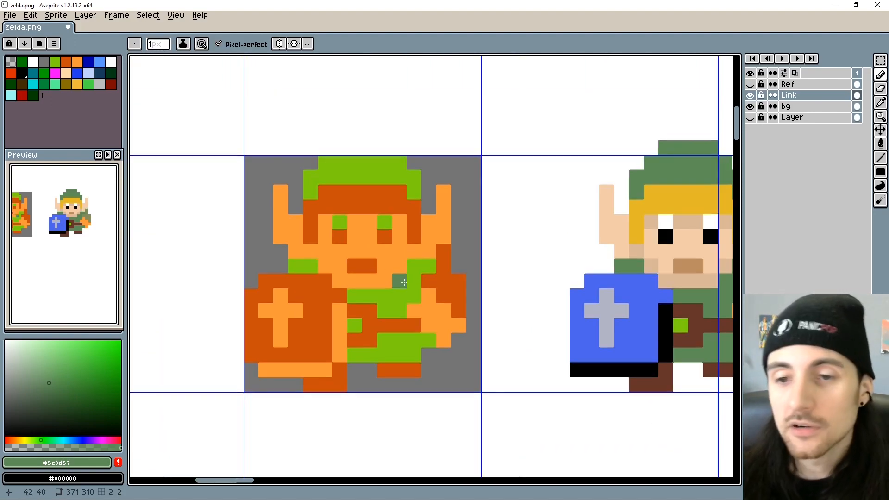
drag(517, 285, 443, 320)
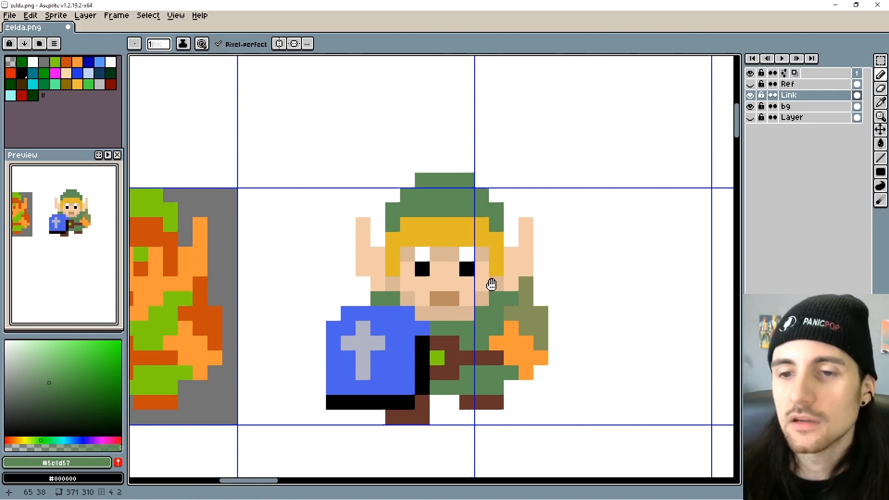
drag(491, 284, 481, 283)
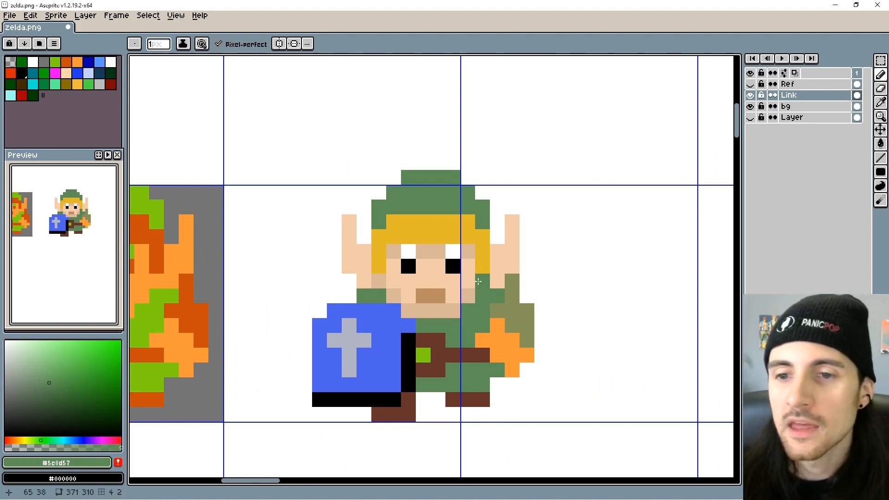
scroll(478, 281, up, 2)
drag(478, 324, 471, 301)
drag(444, 215, 442, 285)
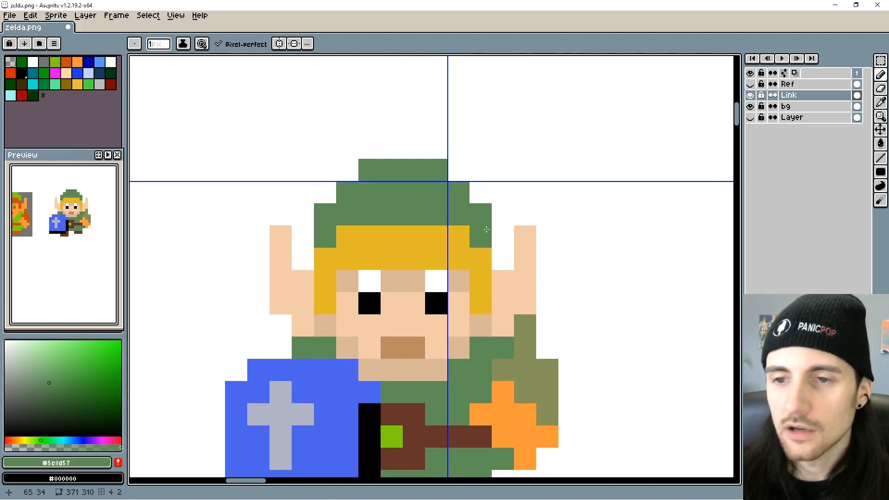
scroll(457, 230, down, 1)
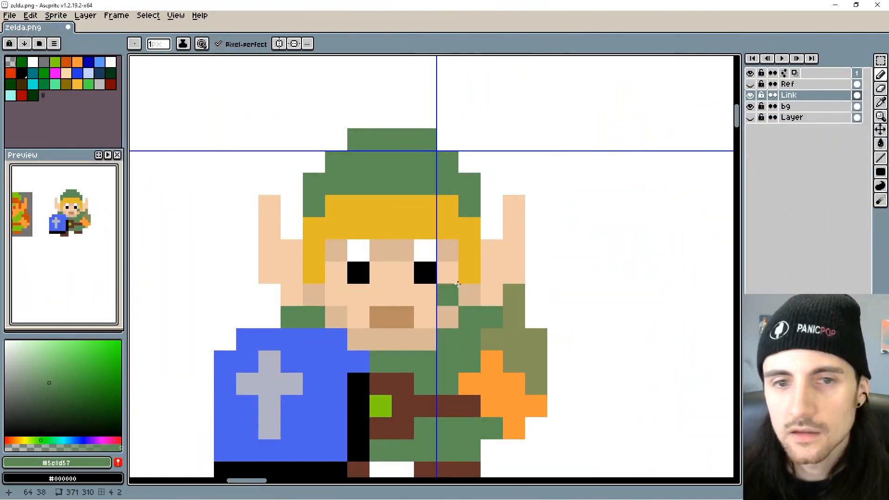
scroll(395, 163, down, 1)
key(alt)
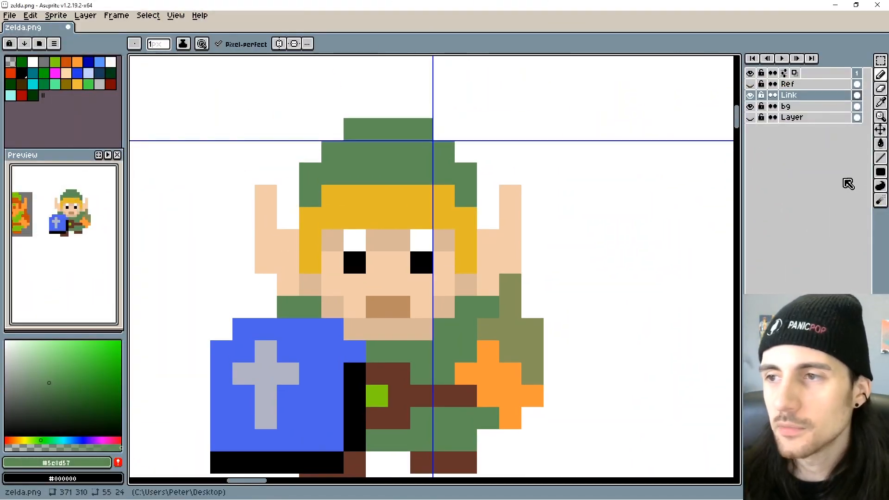
- Turn off contiguous filling and recolour the hat and tunic with a more saturated green (HSV 112, 60, 61)
click(57, 375)
click(244, 93)
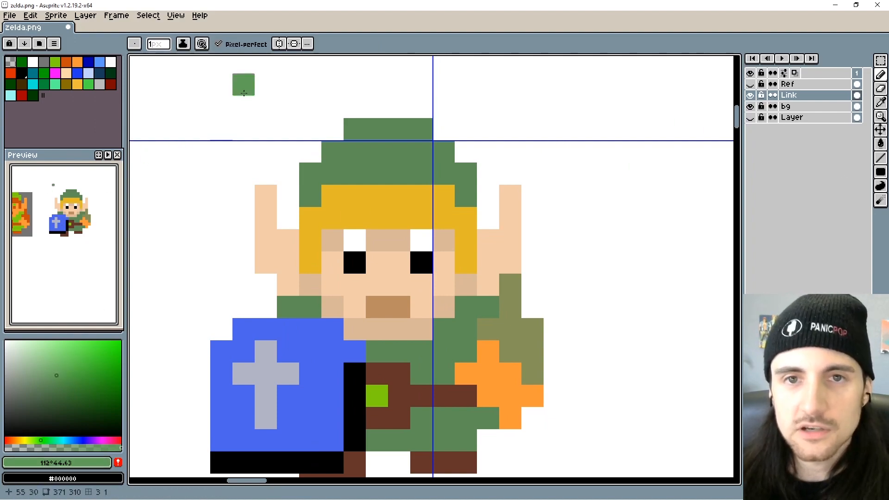
key(g)
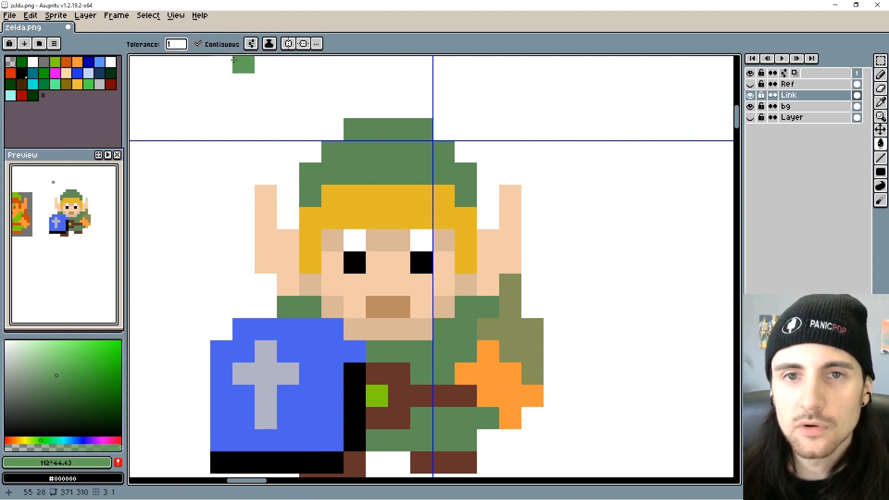
click(202, 47)
click(382, 161)
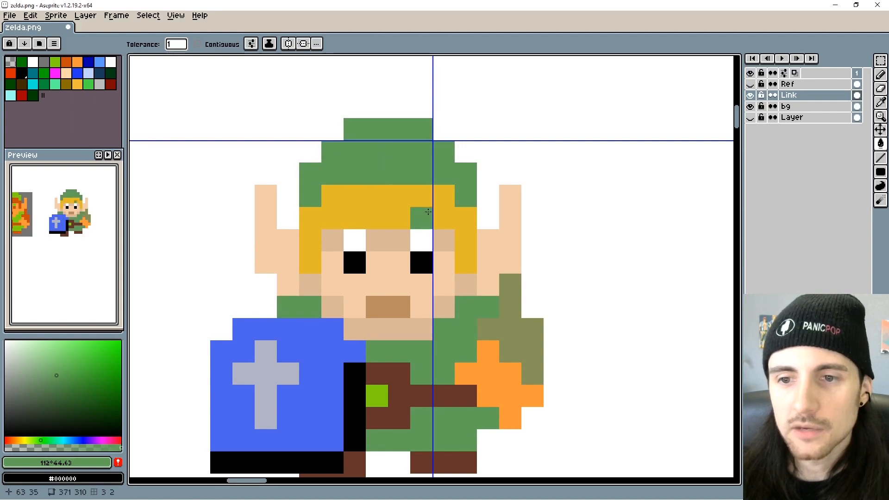
click(75, 377)
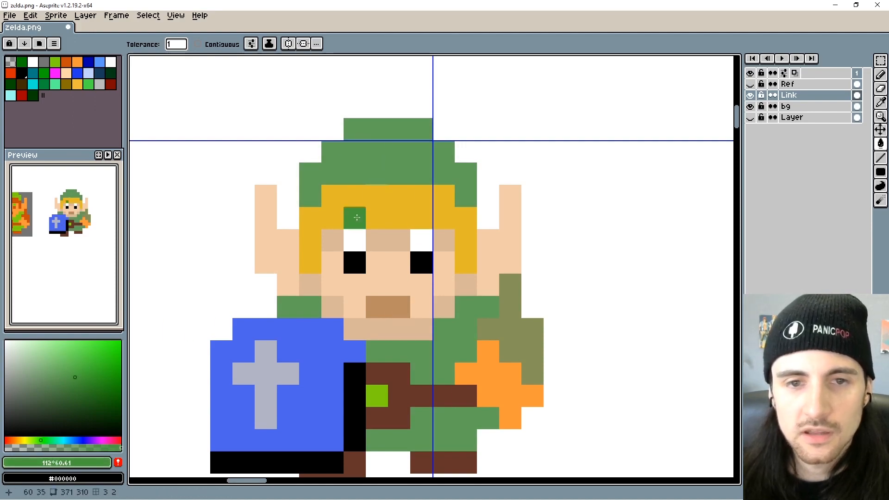
click(375, 172)
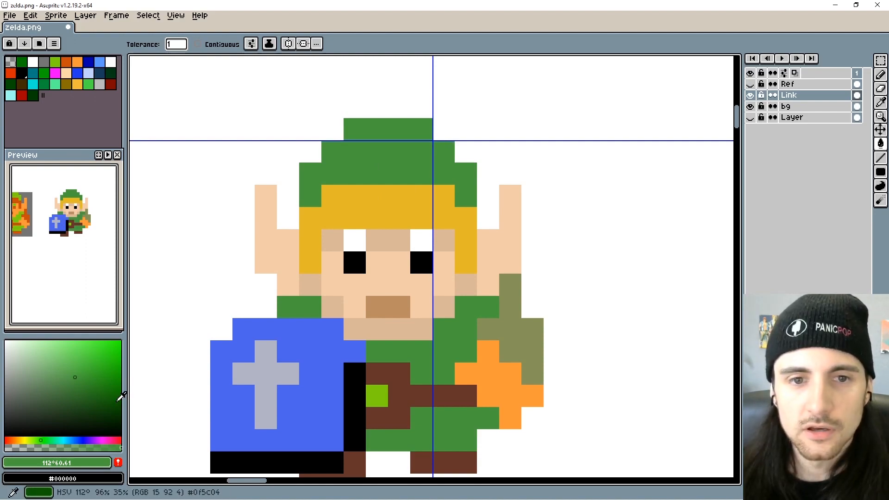
scroll(371, 264, down, 2)
click(469, 247)
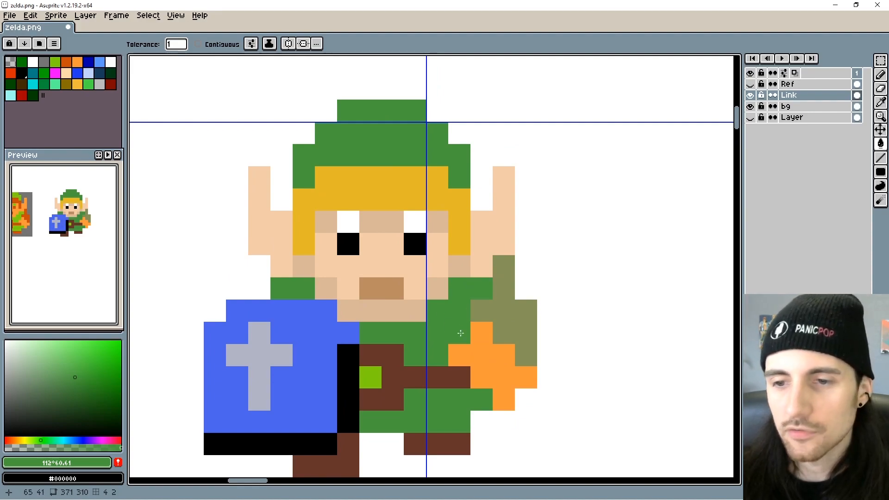
- Recolour Link's orange hand with the light skin tone sampled from the face
alt+click(427, 280)
click(477, 363)
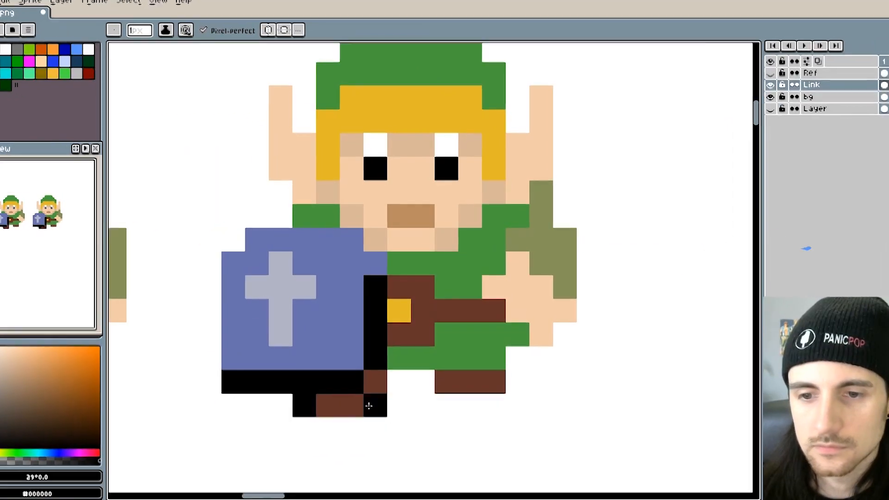
- Draw a one-pixel black outline around the sprite's arm, ears, hat and feet
click(513, 355)
click(514, 258)
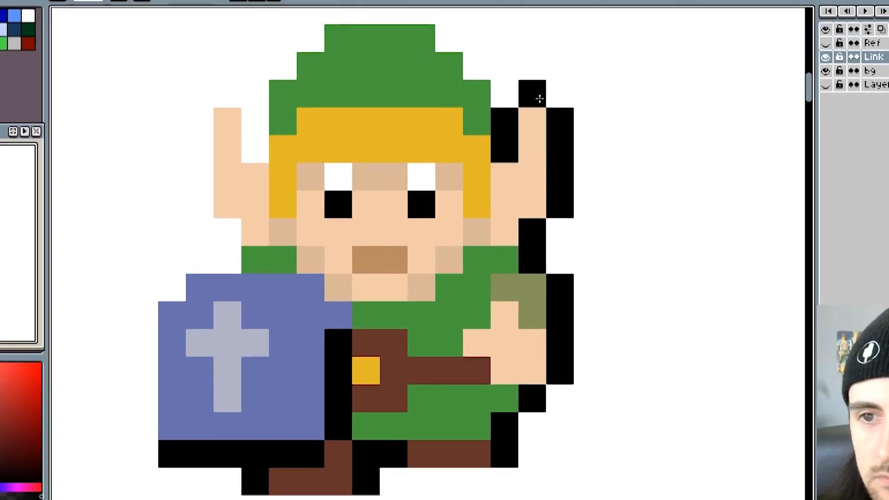
click(262, 139)
click(342, 46)
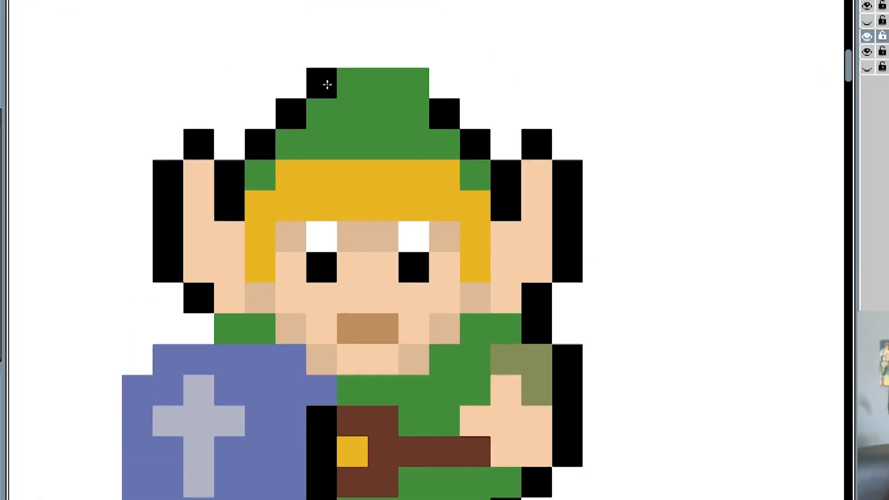
drag(327, 84, 414, 84)
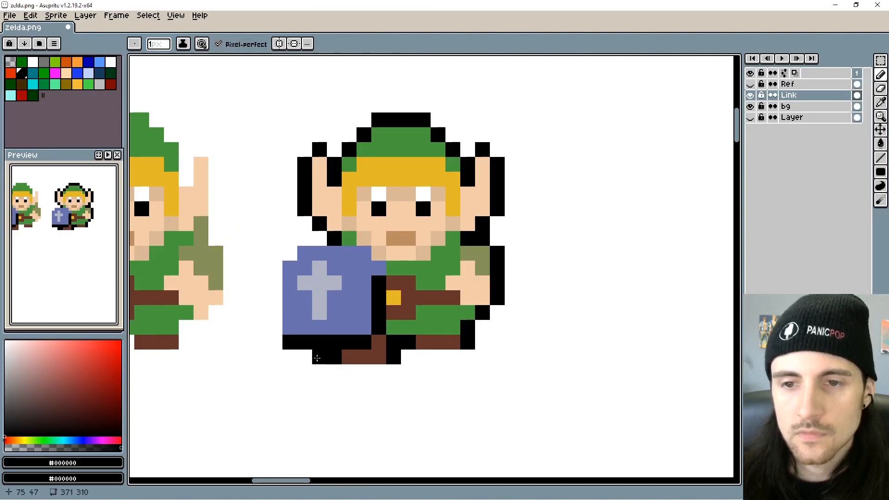
drag(321, 361, 342, 354)
scroll(338, 360, up, 1)
scroll(338, 359, down, 1)
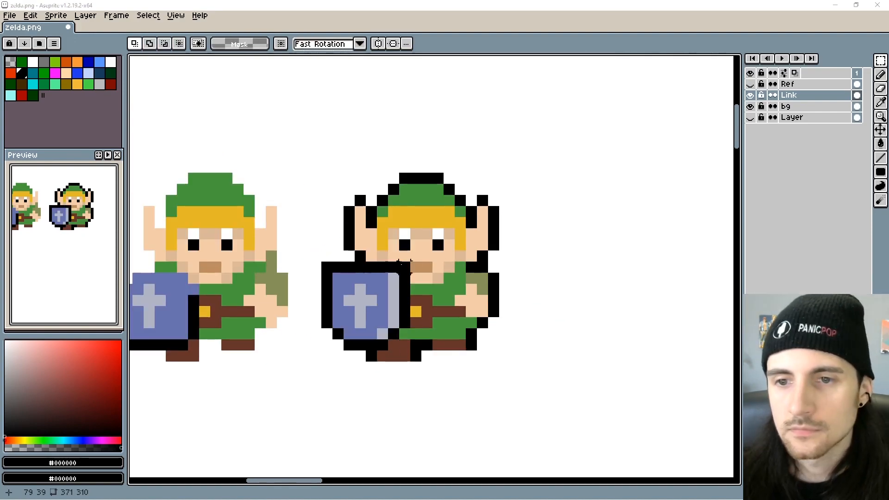
- Select the whole outlined sprite, place a copy of it beside the original and clear the selection
scroll(331, 165, up, 1)
drag(285, 134, 546, 403)
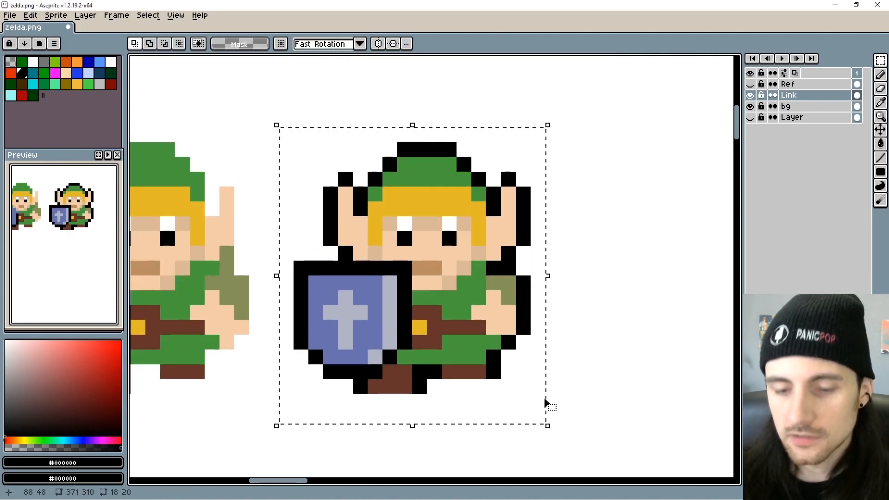
drag(428, 326, 657, 318)
drag(648, 357, 453, 346)
drag(438, 309, 460, 316)
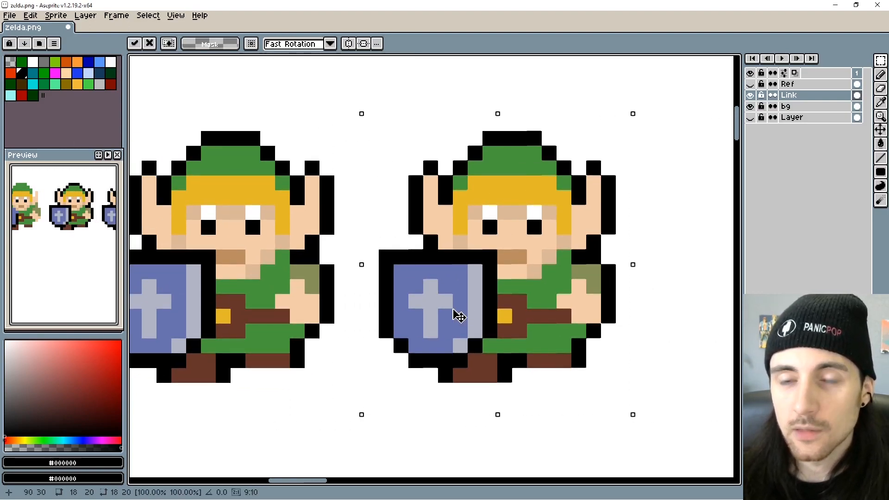
key(ctrl+d)
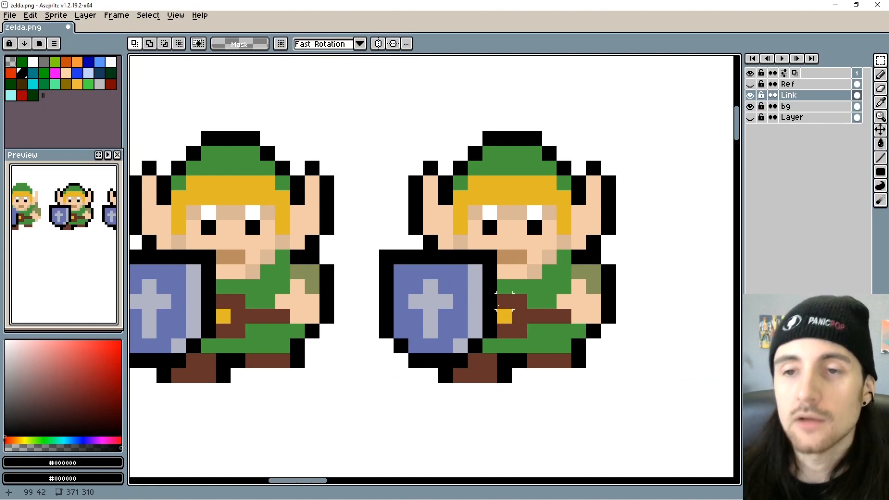
scroll(504, 301, down, 1)
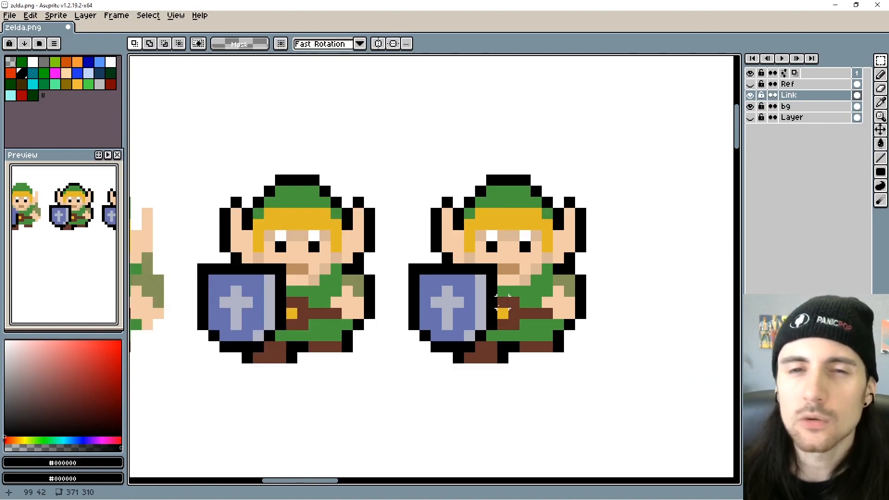
drag(559, 305, 492, 308)
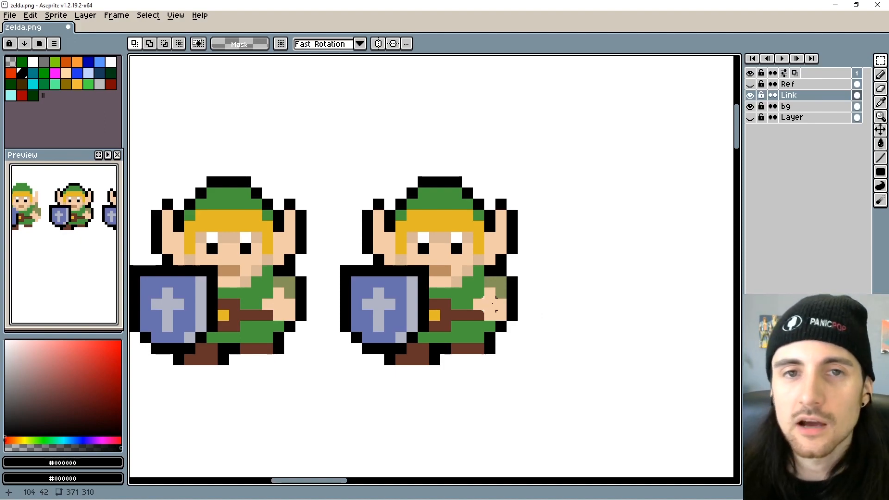
drag(490, 306, 475, 306)
scroll(510, 319, up, 1)
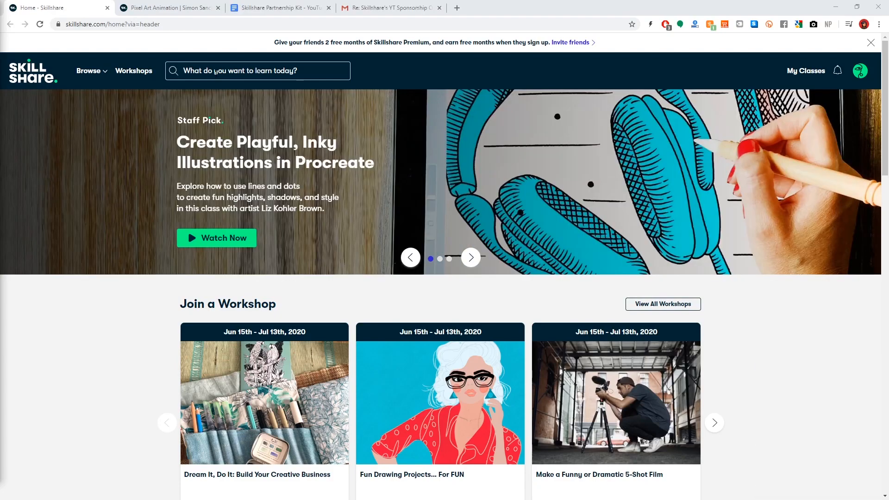
- Switch to Skillshare in the browser, search for "pixel art" and browse the class results
click(216, 72)
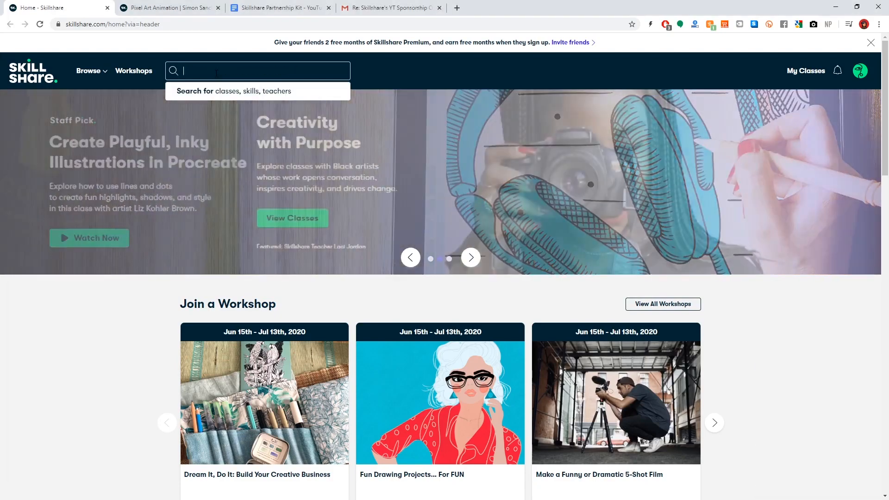
text(pixel art)
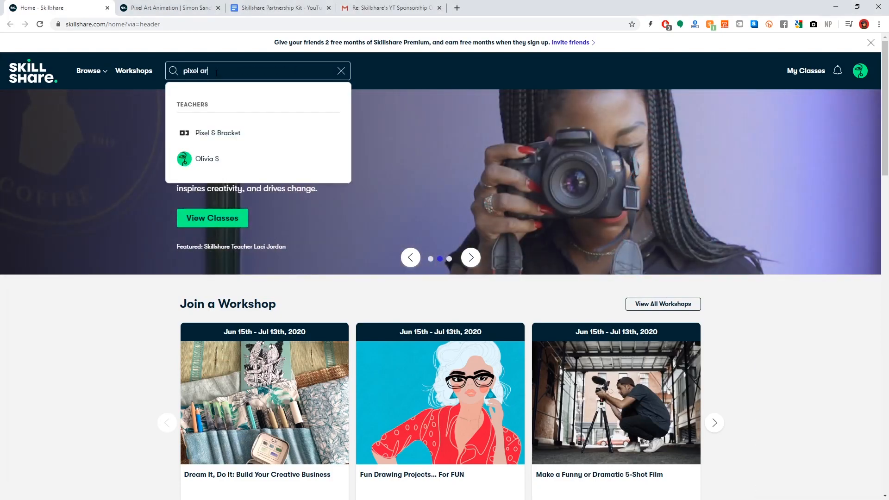
key(Return)
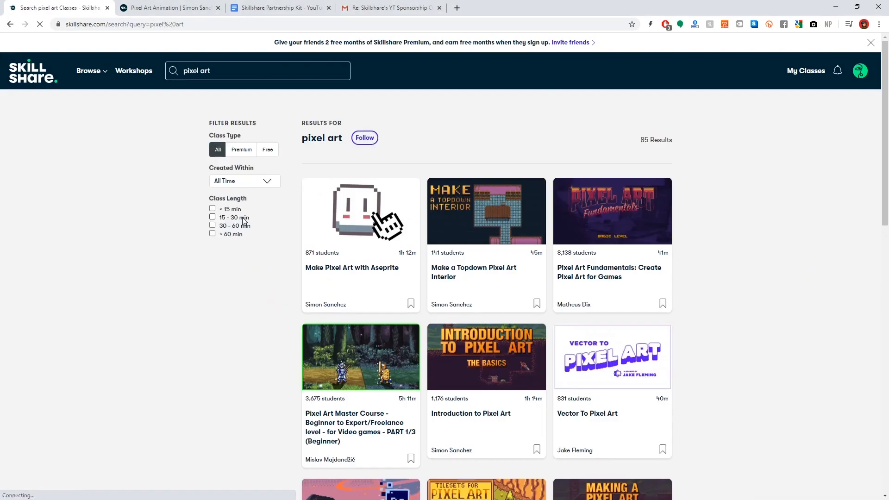
scroll(270, 261, down, 10)
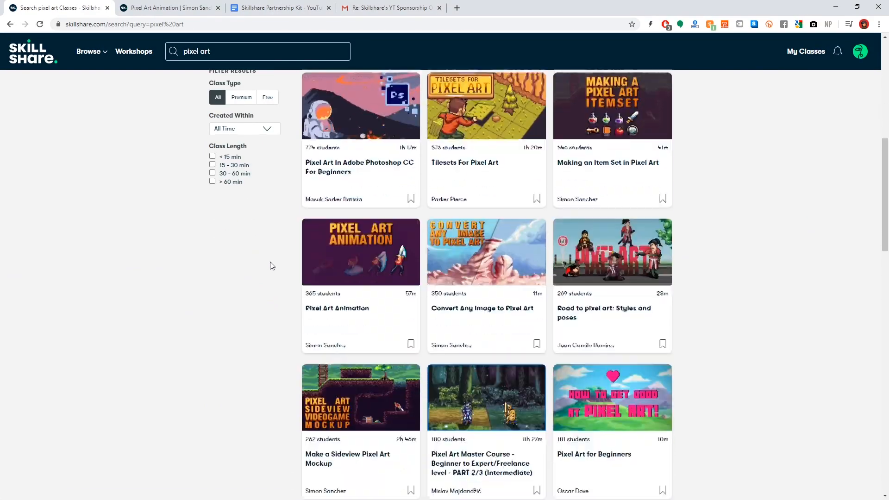
scroll(270, 262, down, 3)
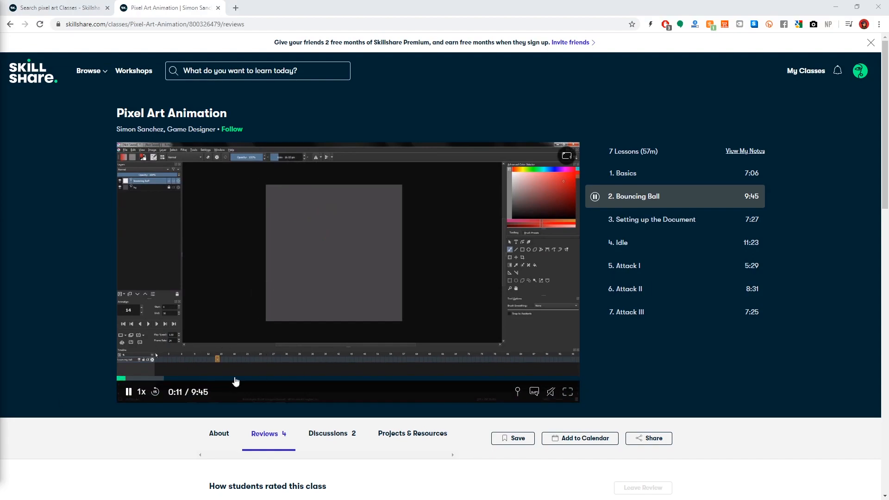
- Skim the Bouncing Ball lesson of the Pixel Art Animation class, open Attack I, and look through the pixel art class results
click(160, 379)
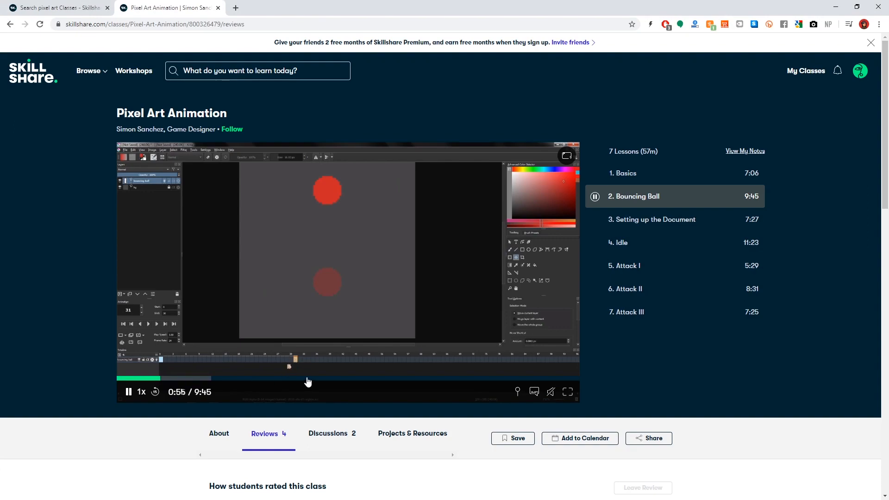
click(307, 379)
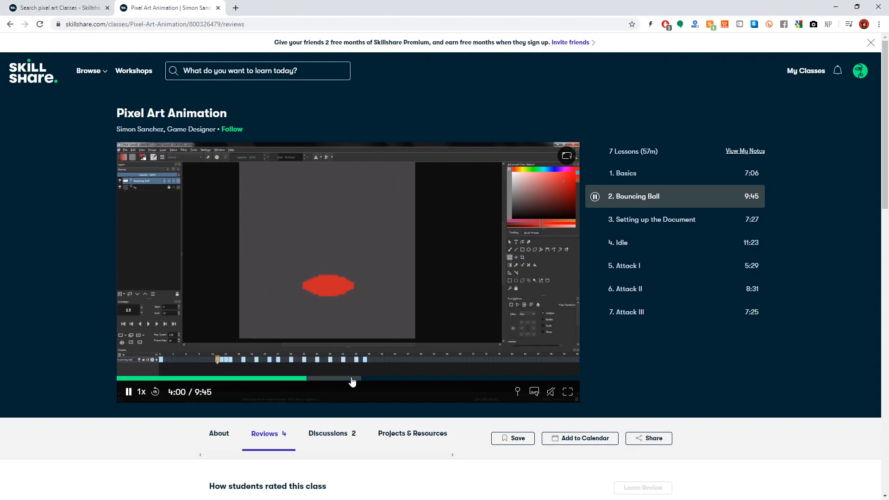
click(352, 379)
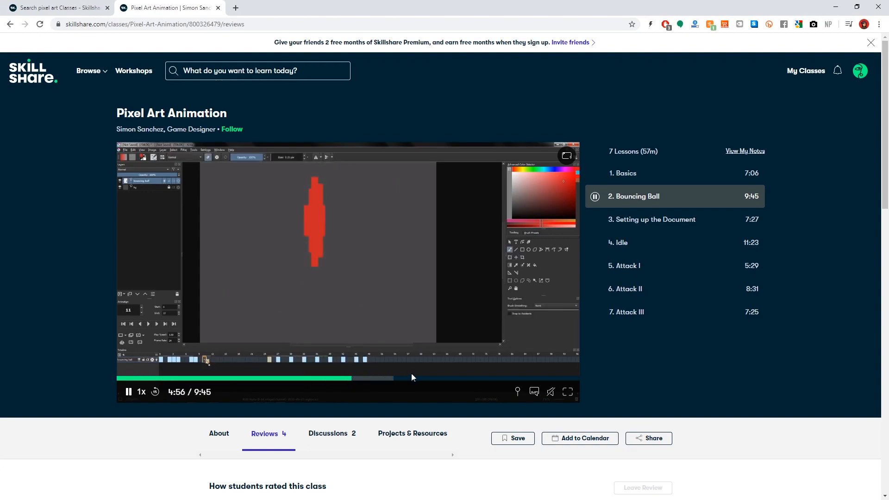
click(649, 271)
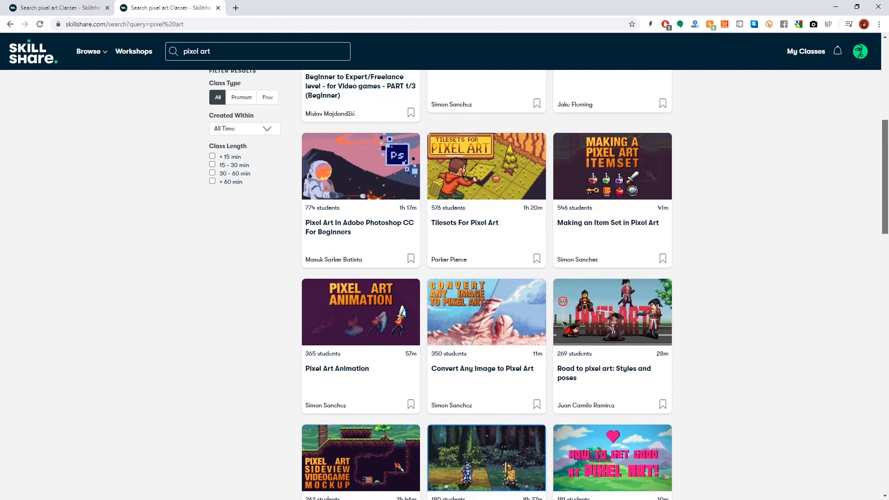
drag(883, 132, 883, 222)
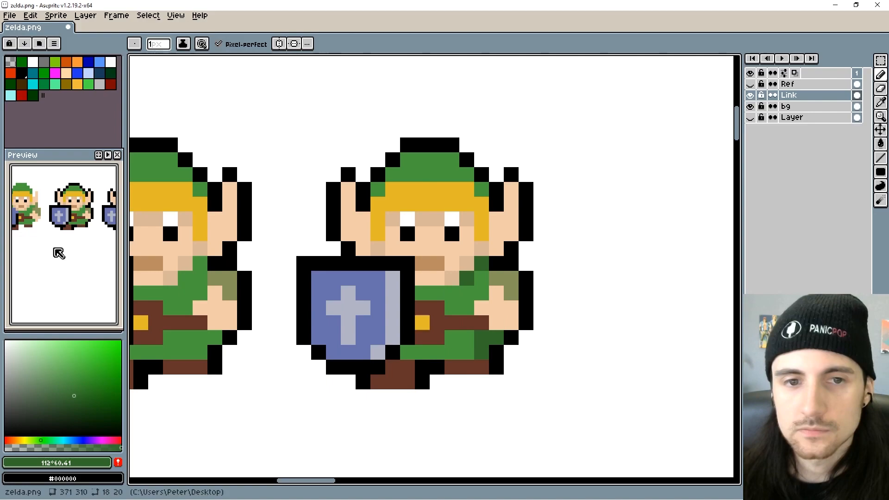
- In Aseprite, place the preview window above the sprites and make it wide and short so every Link version fits
drag(55, 250, 26, 256)
drag(71, 331, 77, 258)
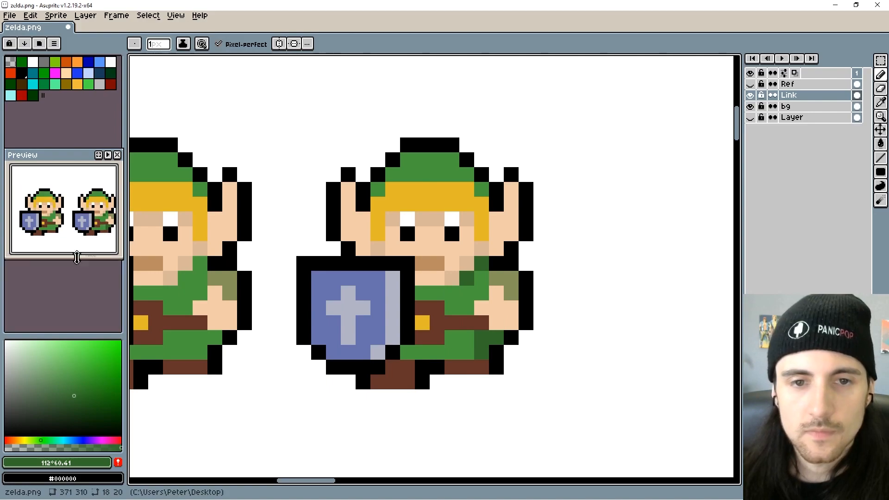
drag(123, 217, 354, 213)
drag(257, 158, 432, 64)
drag(529, 92, 676, 95)
drag(371, 118, 542, 118)
drag(443, 262, 437, 310)
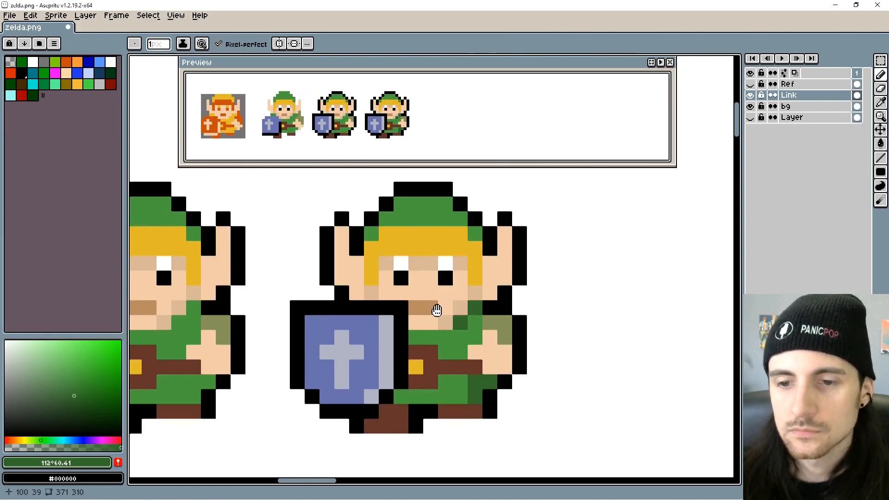
- Shade both sides of the hat with dark green and draw a swept fringe with a darker yellow shadow
click(384, 223)
click(461, 223)
alt+click(400, 245)
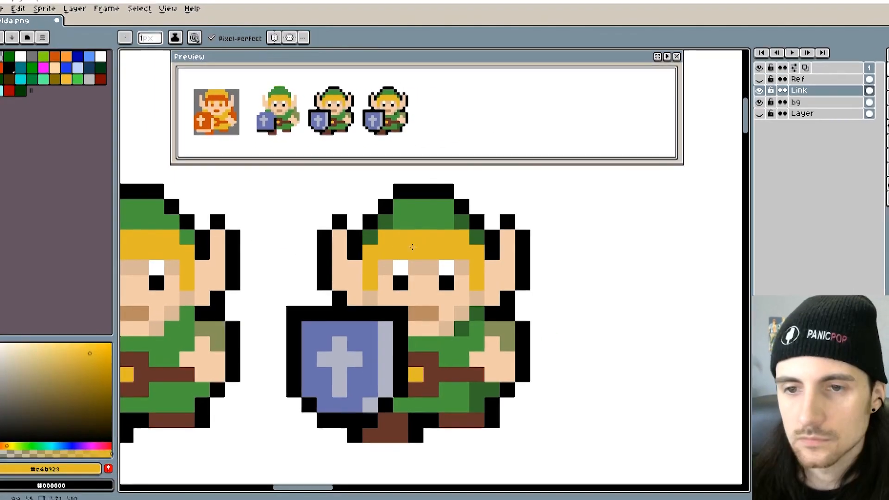
mouse_move(416, 267)
mouse_down()
mouse_move(350, 300)
mouse_move(425, 259)
mouse_move(360, 288)
mouse_move(473, 320)
mouse_move(338, 273)
mouse_move(392, 320)
mouse_move(345, 287)
mouse_up()
click(66, 383)
click(359, 287)
- Redraw the eyes one pixel high with whites outside the black pupils, covering the old upper whites with the skin shadow tone
alt+click(358, 305)
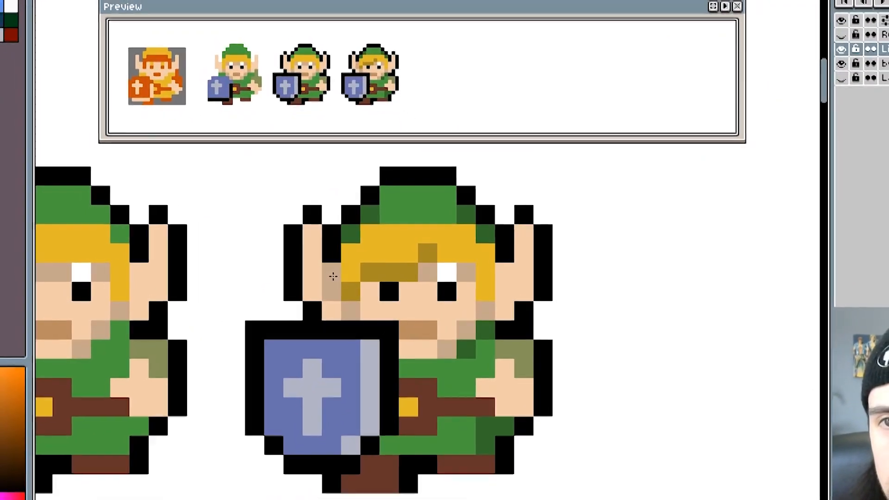
click(445, 271)
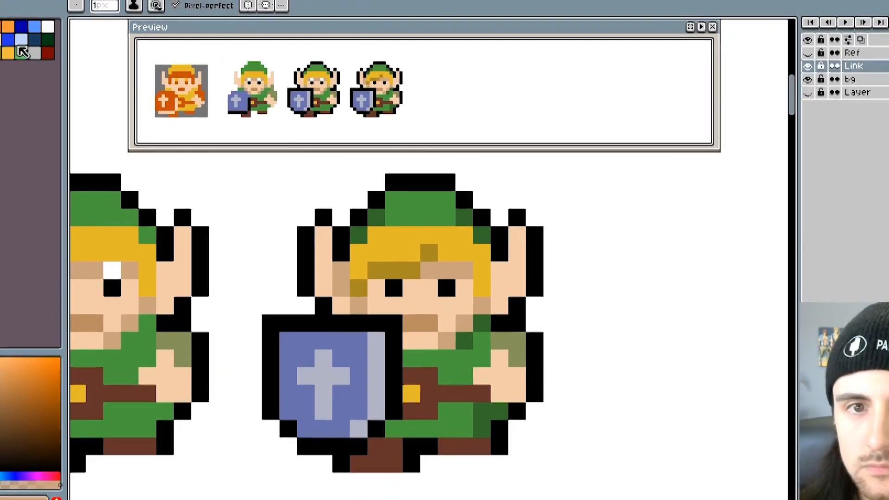
alt+click(97, 271)
drag(411, 290, 424, 289)
click(464, 290)
click(374, 290)
alt+click(410, 306)
click(411, 292)
click(429, 287)
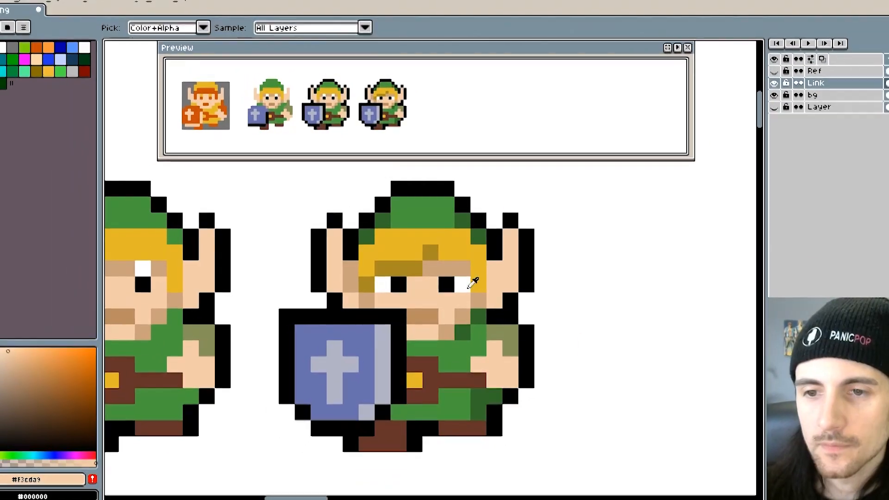
- Add dark yellow shadow pixels to the hair and shade the hat's lowest row with its dark green
alt+click(430, 253)
click(464, 270)
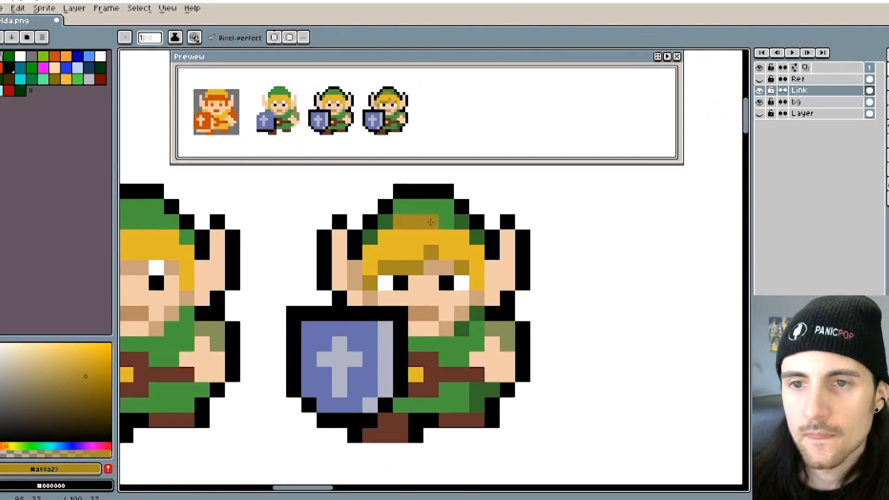
mouse_move(401, 223)
mouse_down()
mouse_move(447, 223)
mouse_move(461, 237)
mouse_move(446, 222)
mouse_up()
alt+click(383, 221)
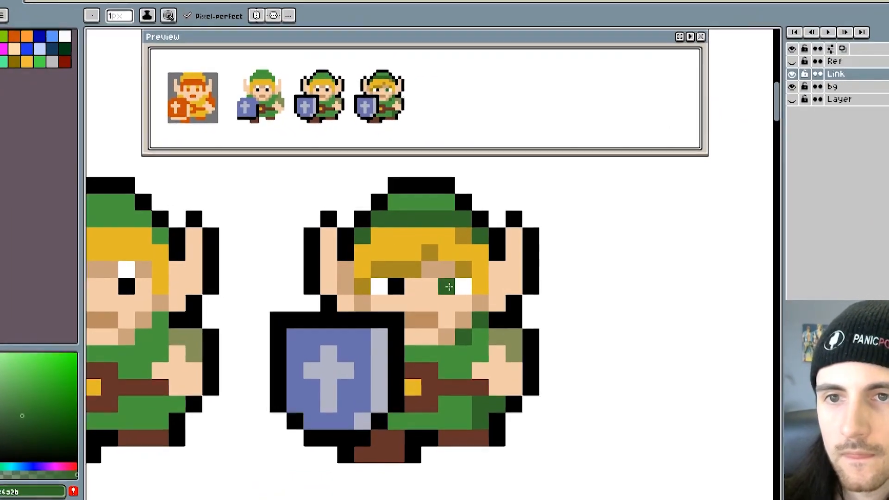
- Reshape the hat into a taller, rounder form by extending its green fill and redrawing its black outline
alt+click(448, 285)
mouse_move(366, 204)
mouse_down()
mouse_move(447, 166)
mouse_move(411, 184)
mouse_up()
alt+click(404, 202)
click(383, 204)
alt+click(399, 189)
click(459, 189)
click(480, 200)
alt+click(447, 200)
click(464, 200)
alt+click(417, 199)
alt+click(393, 216)
click(377, 201)
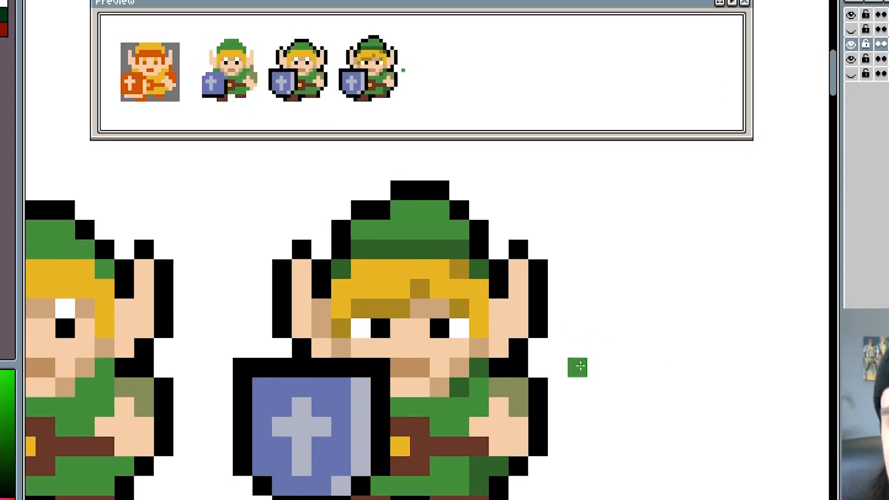
alt+click(445, 194)
click(455, 190)
- Shorten both ears by removing their tips and outlining them in black closer to the head
drag(534, 415, 520, 382)
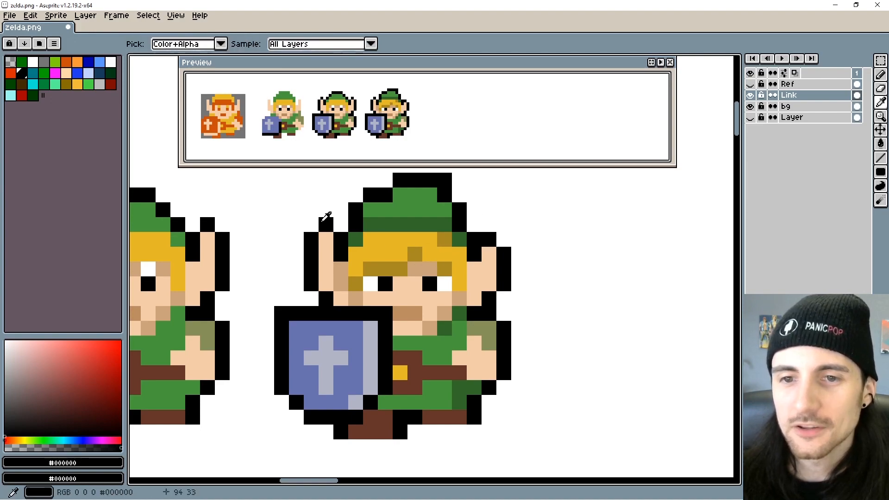
key(e)
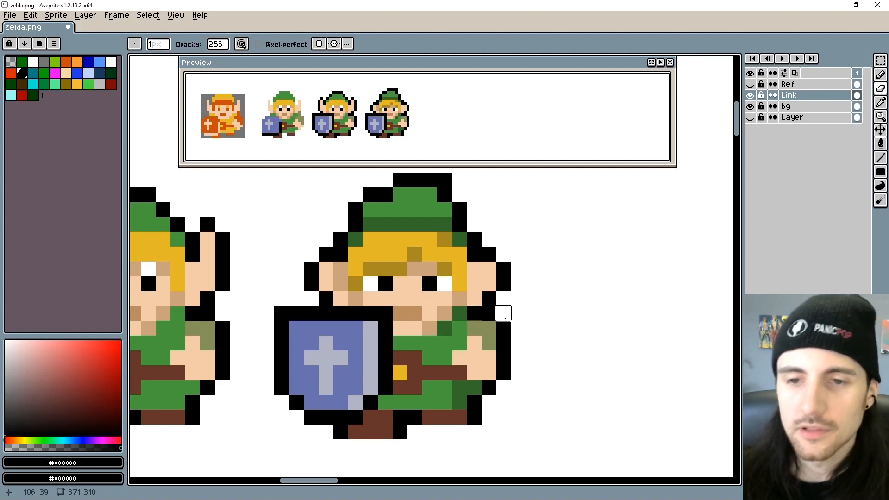
key(alt+r)
key(Escape)
key(alt+r)
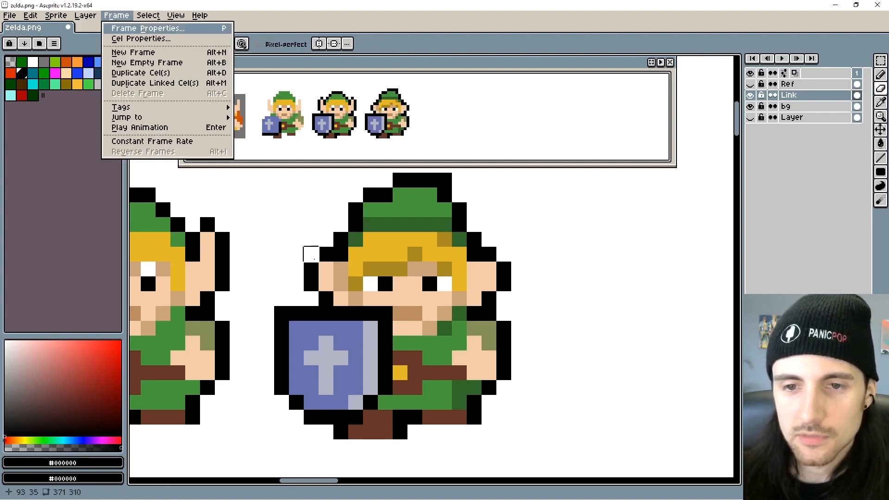
key(Escape)
key(alt+r)
key(Escape)
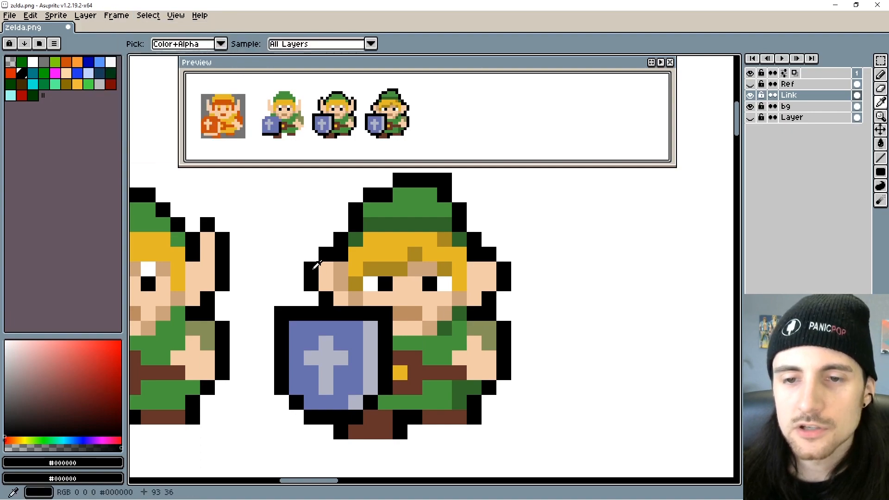
- Narrow both ears by painting their outer skin pixels black and erasing the leftover outline outside the far ear
key(b)
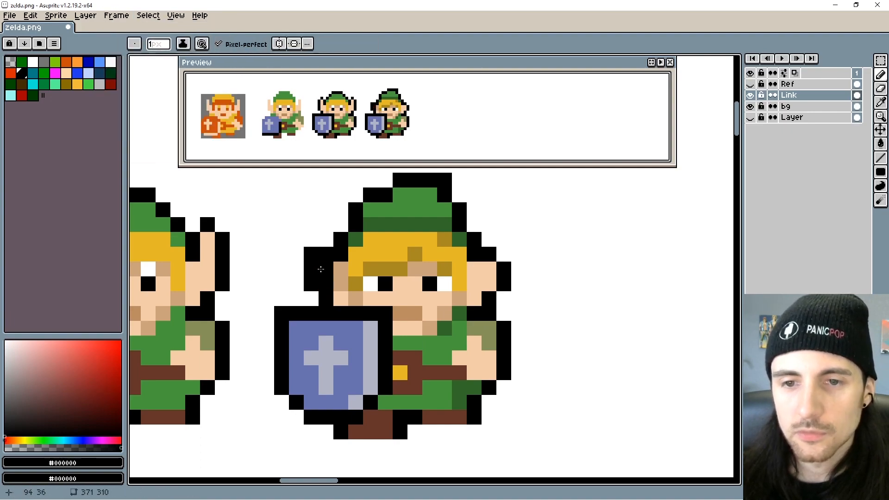
key(ctrl+z)
key(alt)
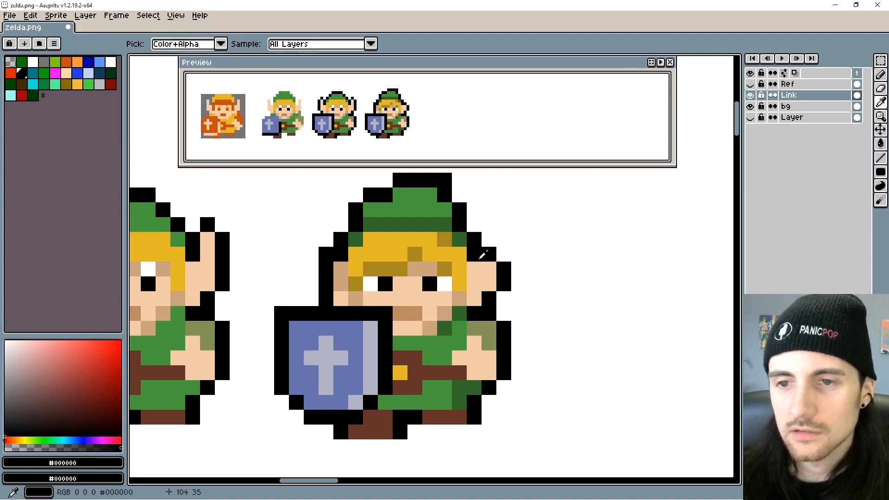
drag(489, 269, 489, 283)
key(e)
click(504, 284)
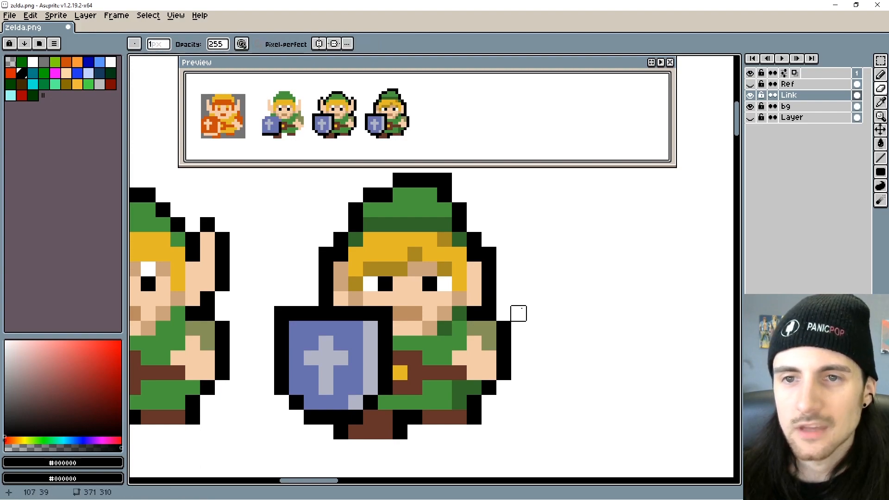
- Add a one-pixel flared tip to each ear's upper outer corner in skin tones, outlined in black
key(alt)
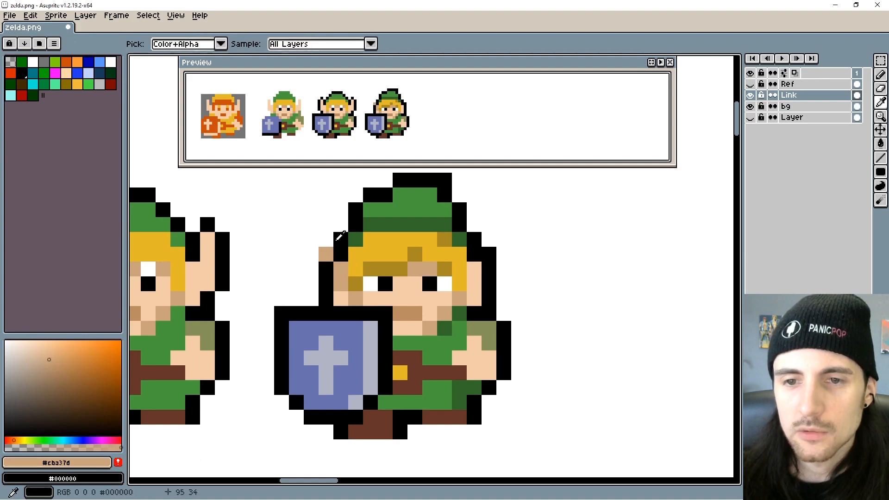
alt+click(337, 241)
click(326, 241)
click(312, 253)
click(316, 242)
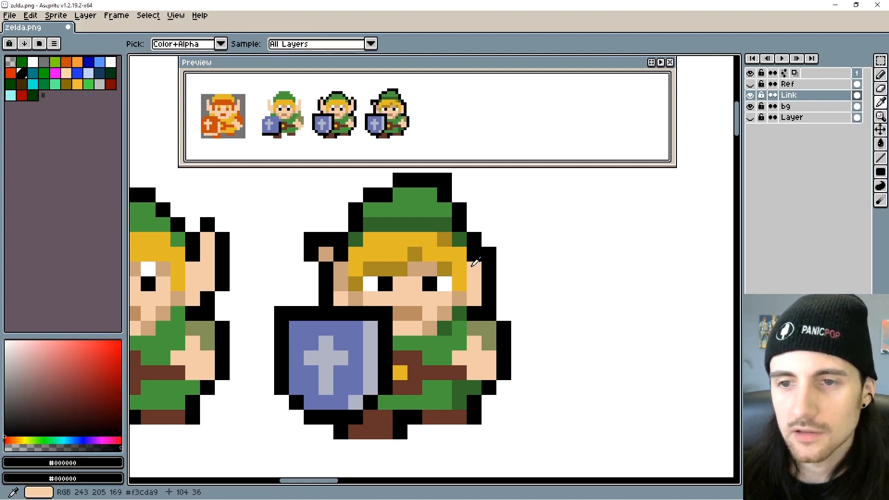
alt+click(343, 267)
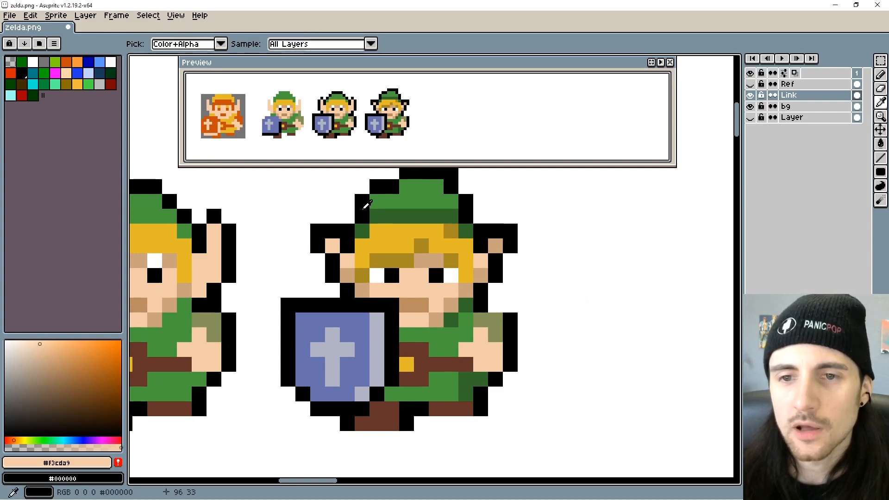
- Widen the hat's base by one pixel per side, redraw its black outline, and colour the ends of its dark band lighter green
alt+click(356, 212)
alt+click(366, 217)
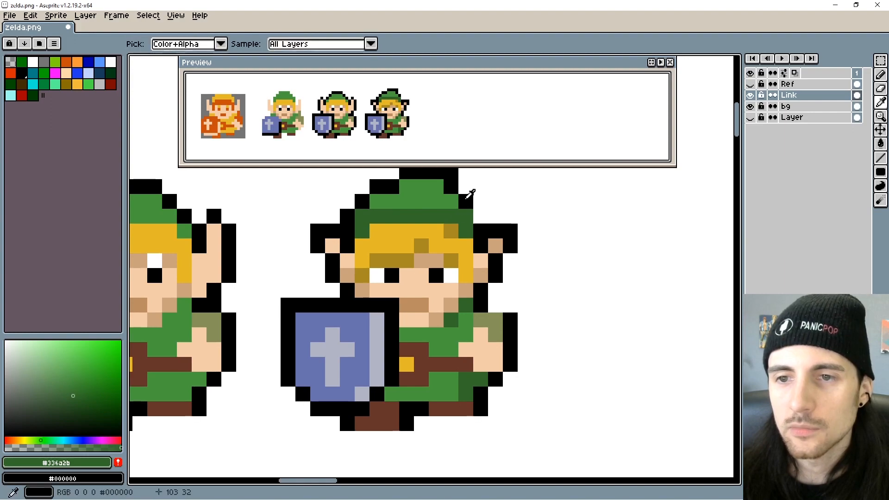
alt+click(477, 222)
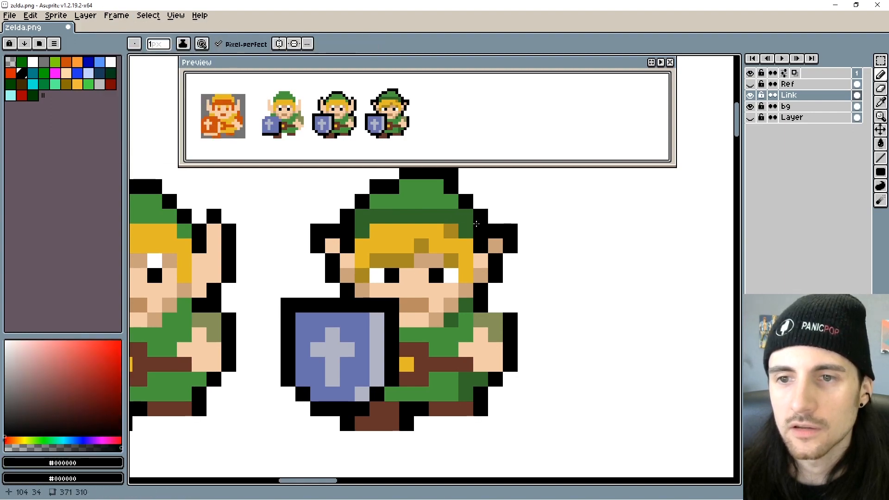
click(397, 260)
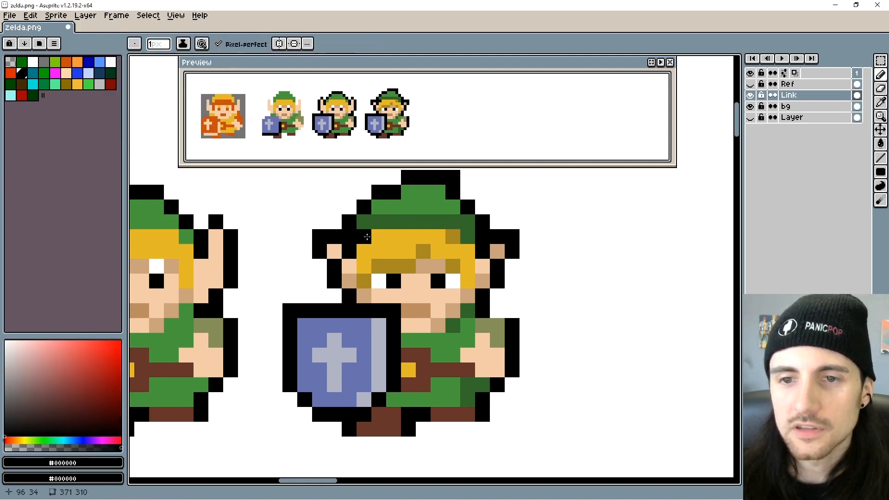
alt+click(401, 203)
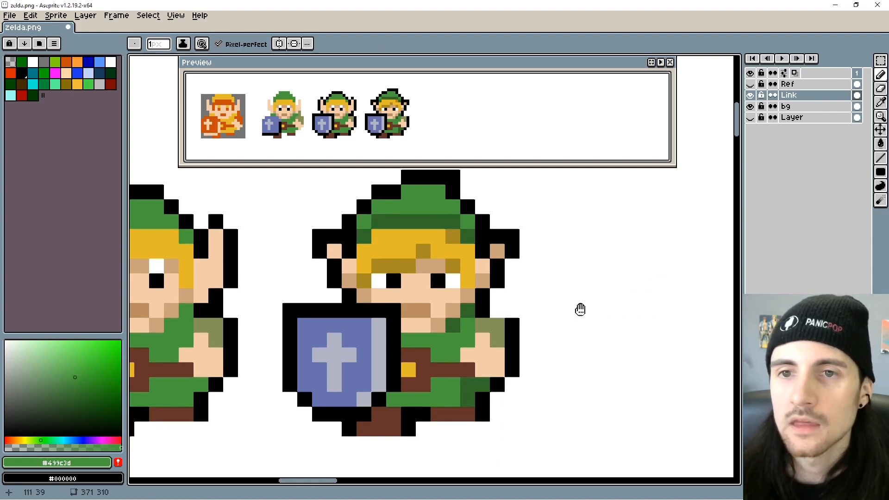
- Try a dark green shadow row on the tunic below the chin, and paint it back to the tunic green
drag(586, 350, 591, 294)
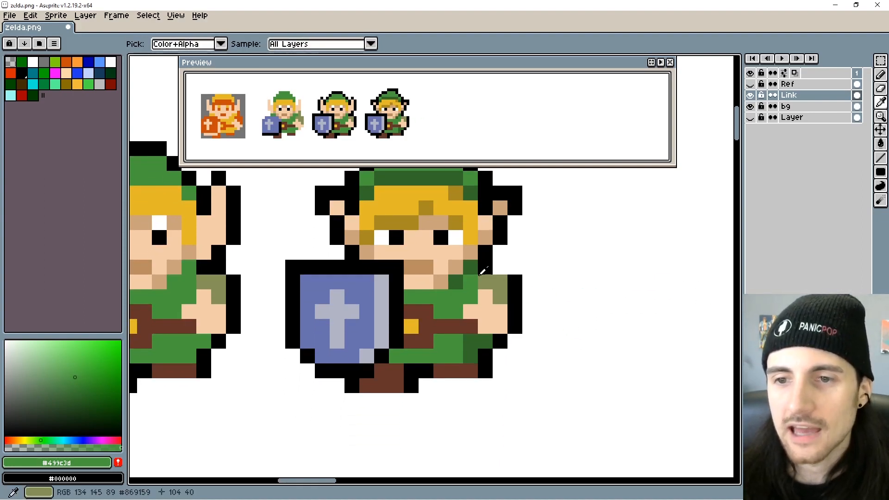
alt+click(457, 280)
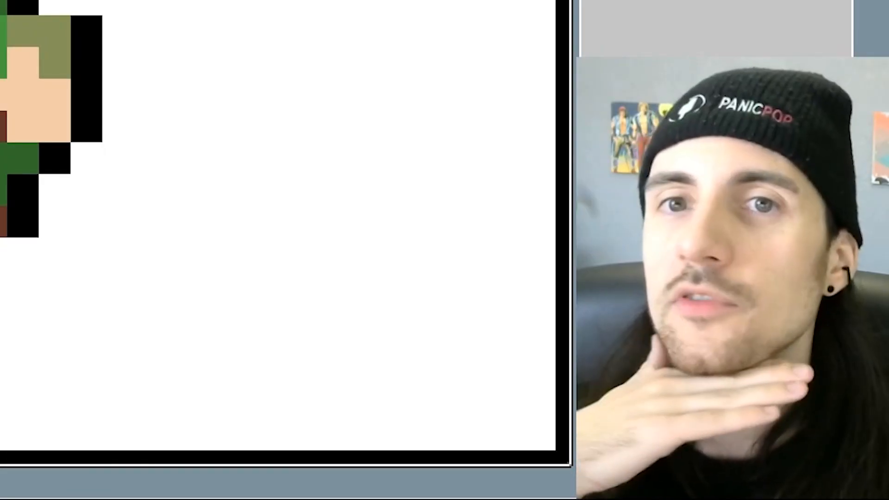
click(613, 380)
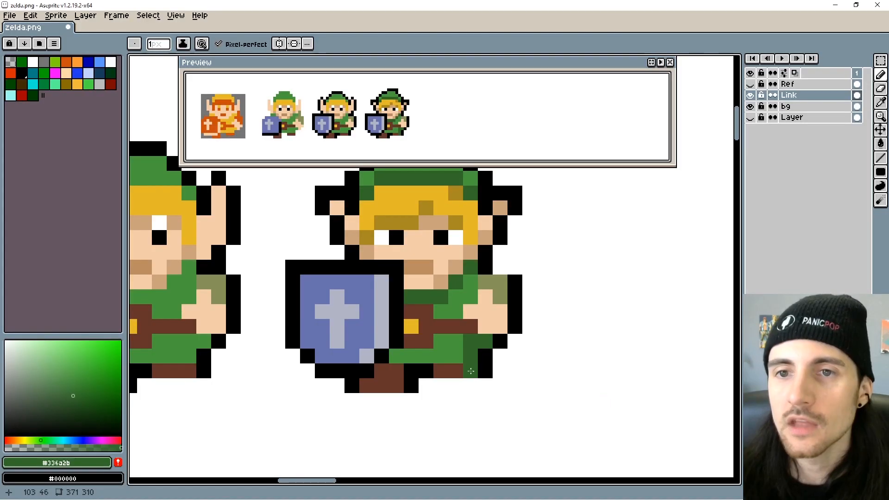
key(i)
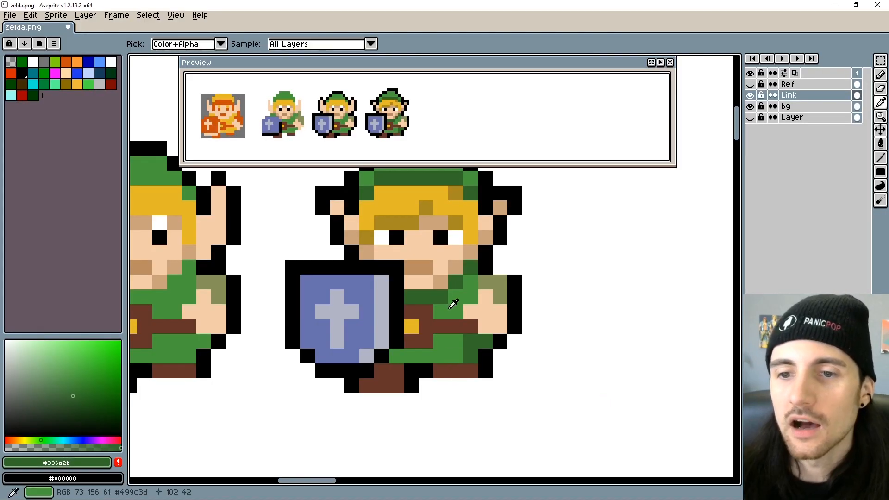
click(450, 306)
key(b)
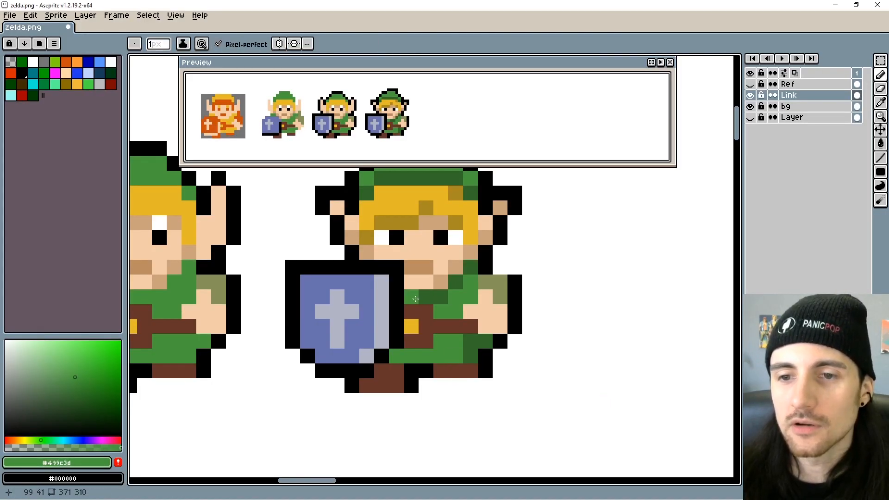
drag(414, 299, 450, 299)
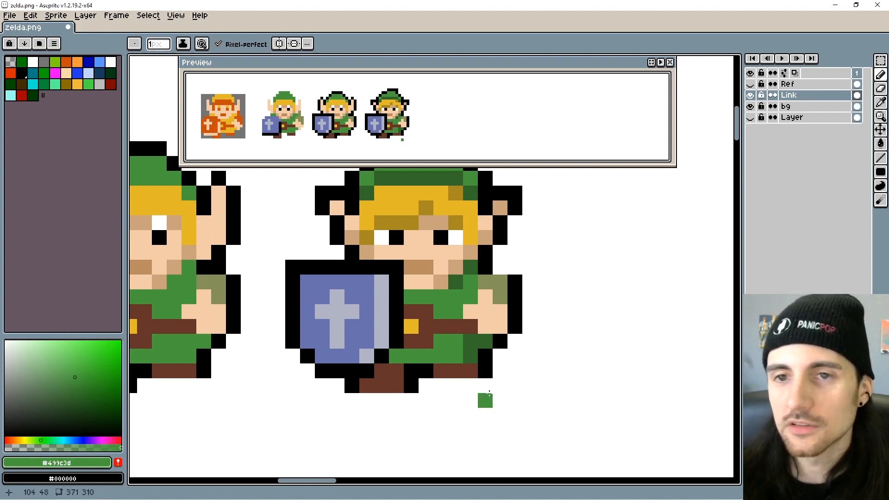
- Paint tunic green over the belt's upper row beside the shield and replace the yellow buckle with belt brown
key(alt)
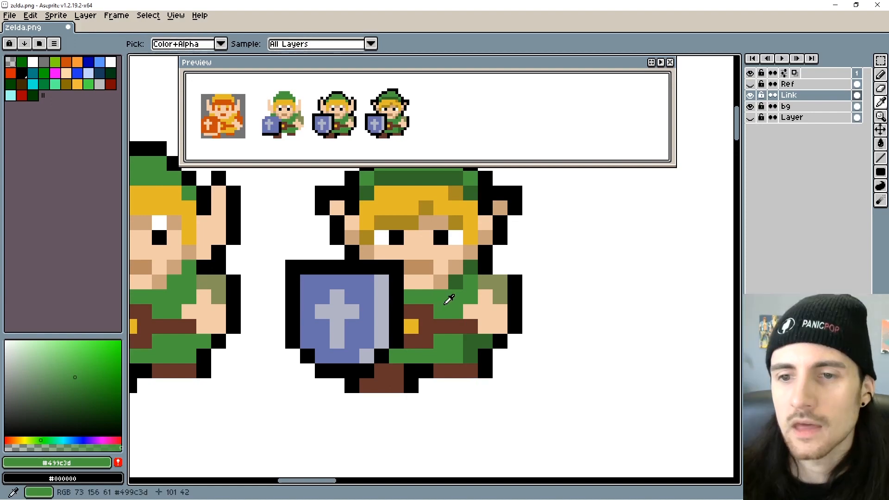
click(428, 311)
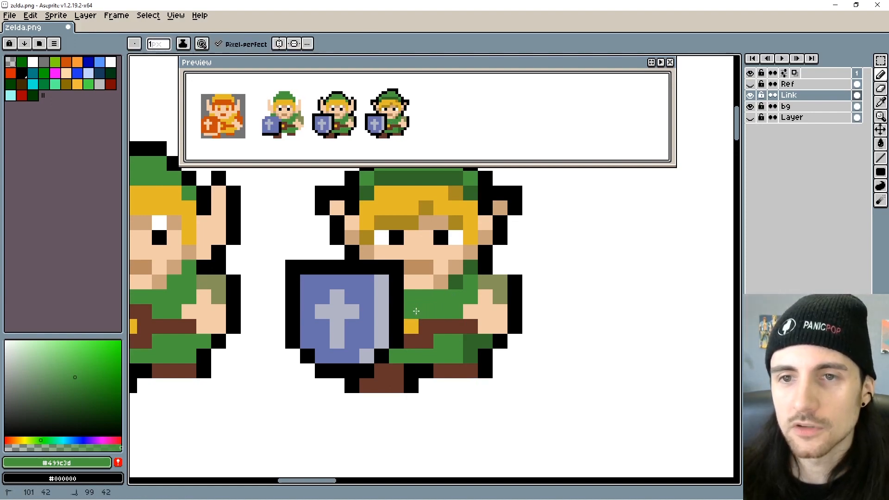
alt+click(423, 324)
click(571, 399)
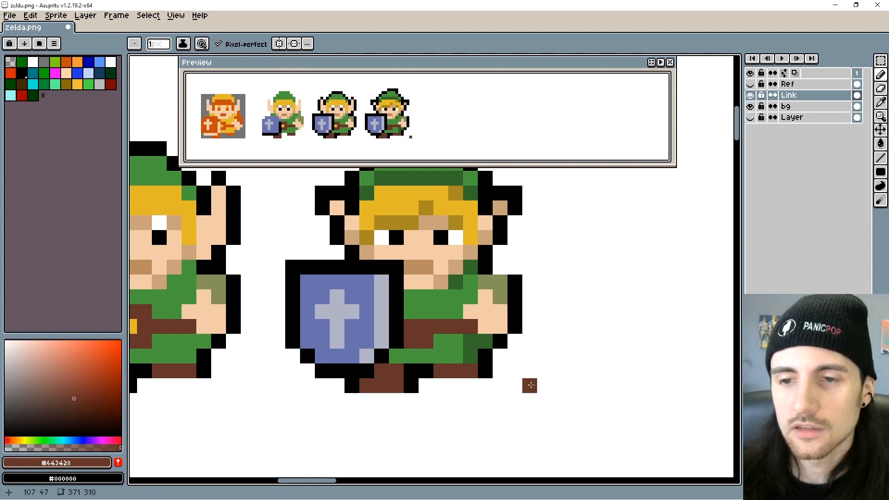
- Reshape the belt into a thin stepped diagonal using tunic green and brown, and add dark green shadow pixels to the tunic
alt+click(428, 300)
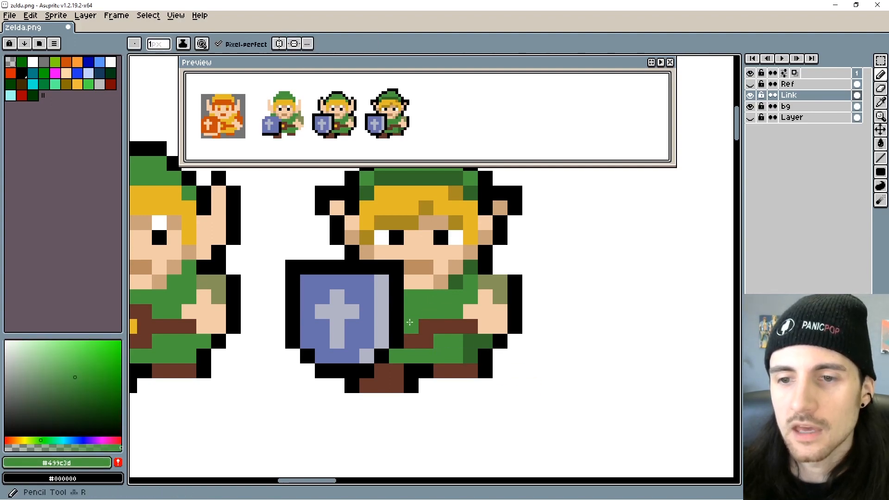
drag(425, 326, 434, 322)
alt+click(457, 325)
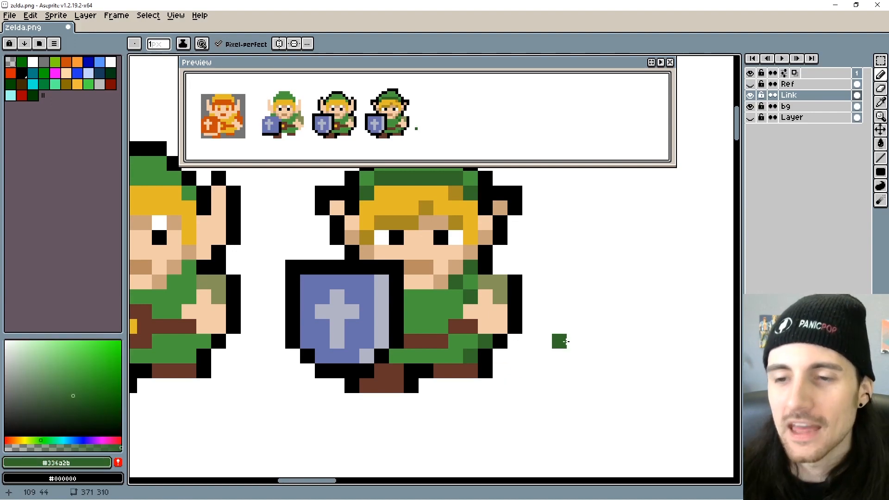
drag(568, 342, 558, 342)
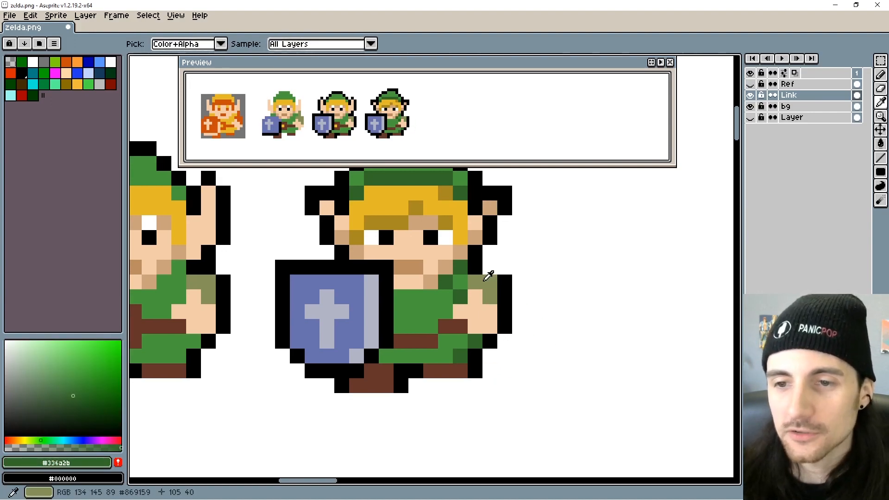
- Extend the olive sleeve outward and draw a raised skin-coloured hand at its end with a black outline
alt+click(486, 278)
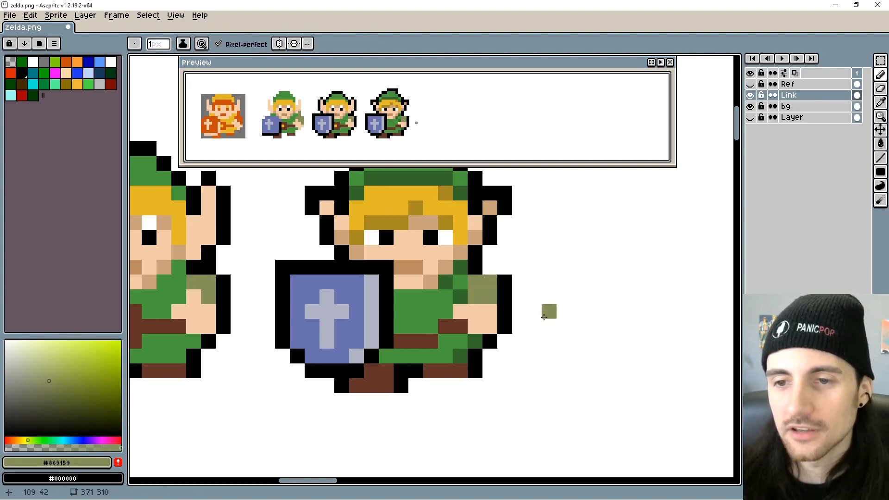
drag(544, 318, 499, 339)
alt+click(445, 331)
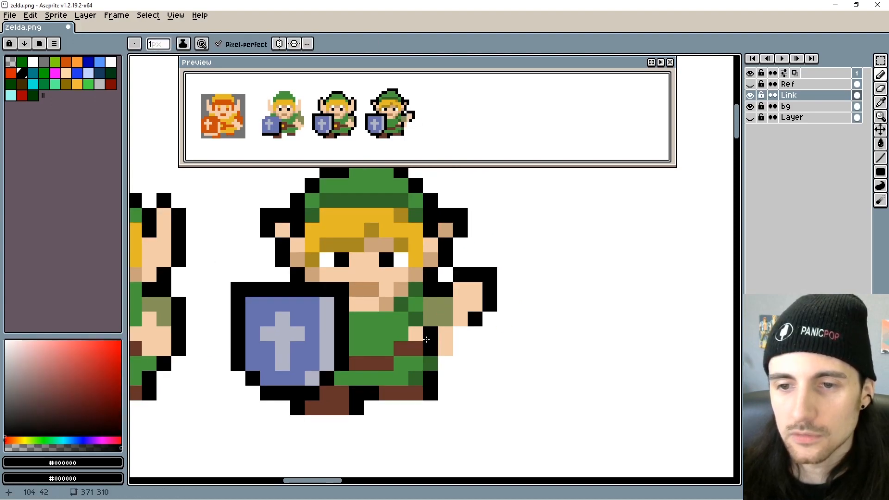
- Replace the old arm beside the torso with dark green shading, erase its leftover skin pixels, and outline the raised arm's underside in black
alt+click(429, 365)
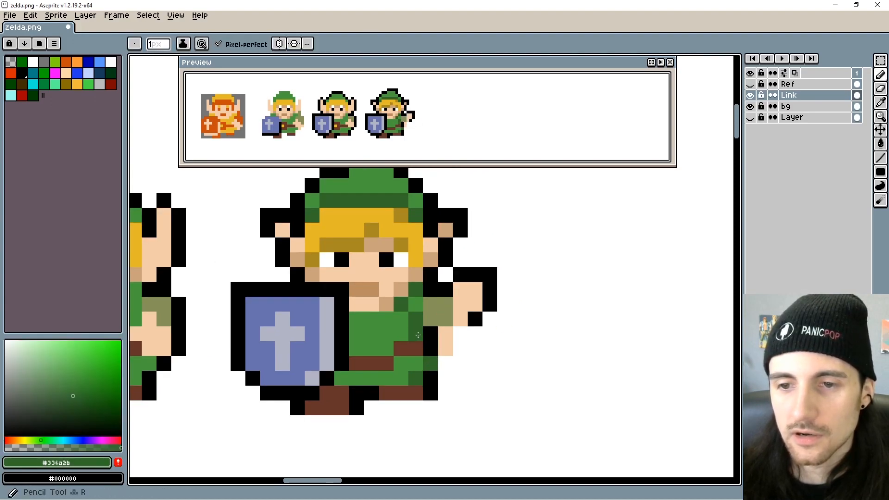
key(e)
mouse_move(445, 334)
mouse_down()
mouse_move(475, 333)
mouse_move(482, 312)
mouse_move(445, 333)
mouse_move(474, 334)
mouse_move(502, 350)
mouse_move(475, 334)
mouse_move(579, 338)
mouse_up()
key(r)
alt+click(475, 318)
key(space)
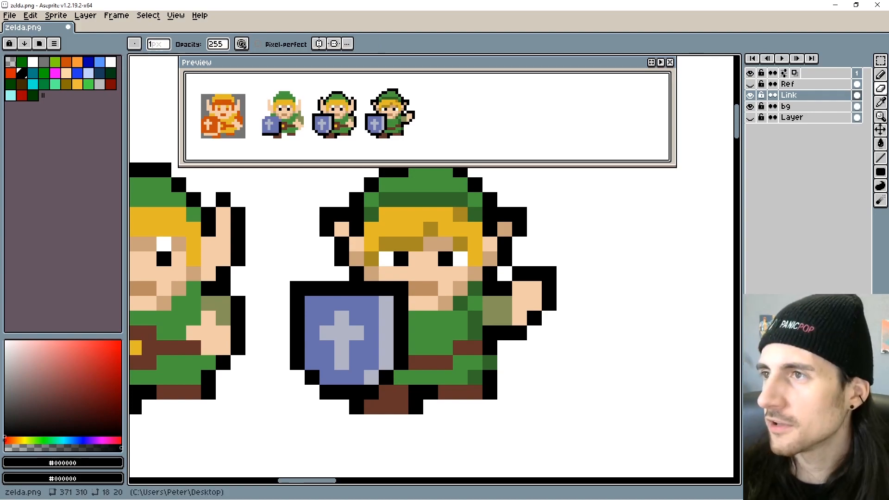
- Switch to the browser and examine the Link image results, enlarging the Soulcalibur and Heroes Wiki pictures as references
key(alt+Tab)
click(51, 139)
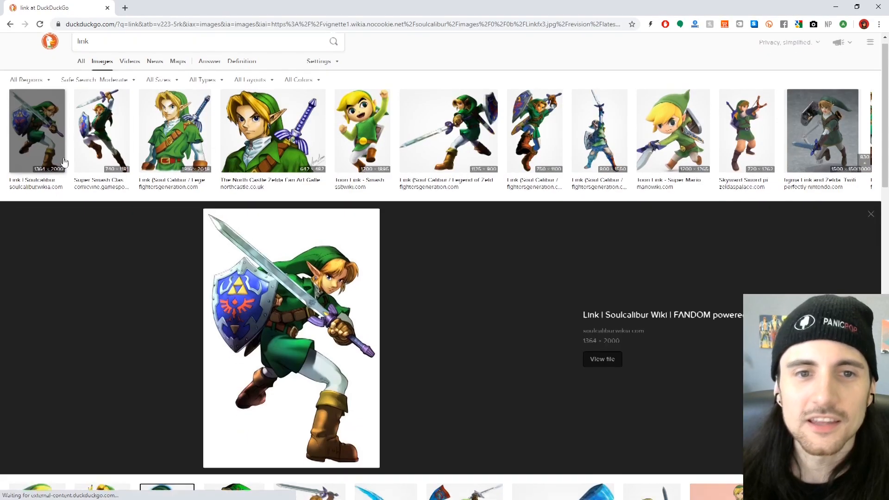
click(871, 188)
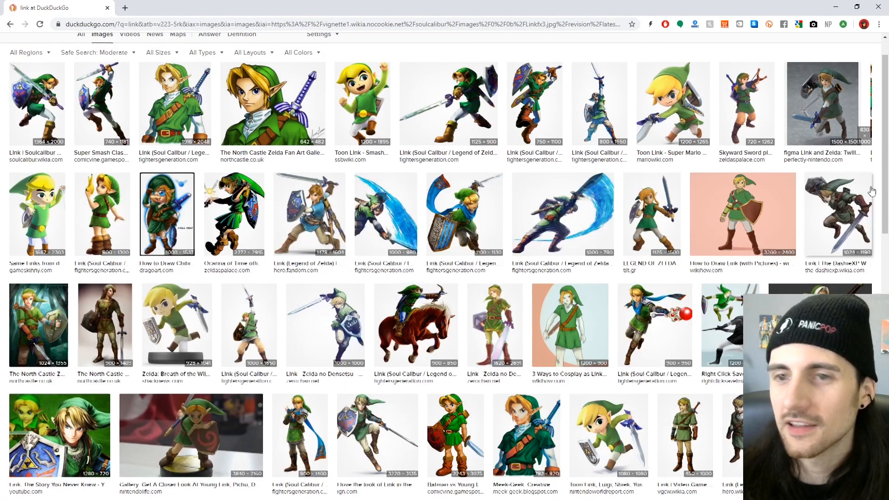
click(327, 224)
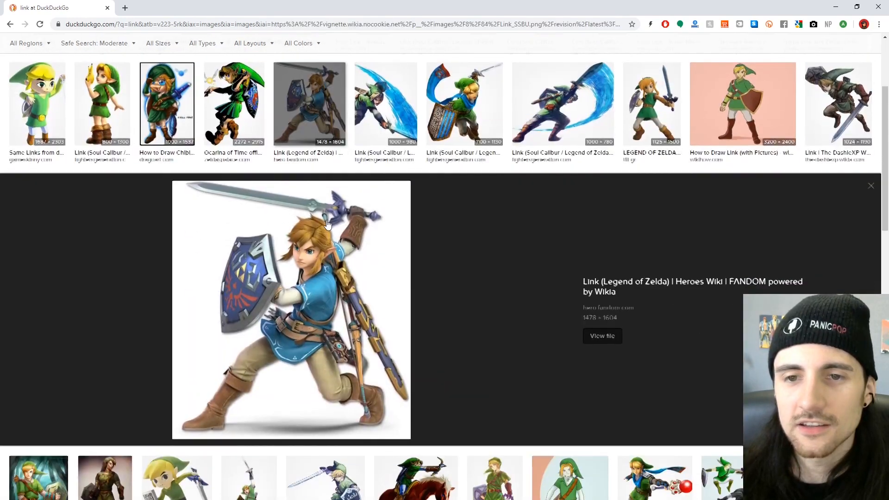
click(877, 190)
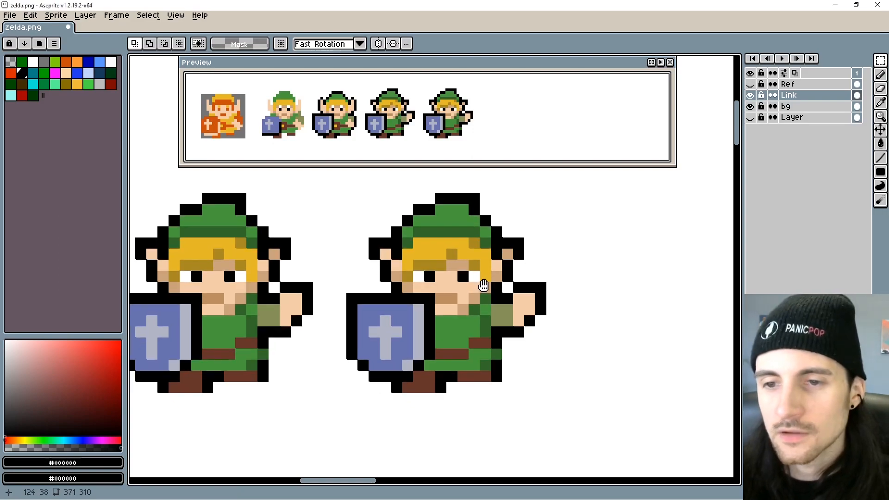
- On the duplicated Link, reduce each eye to one black pixel in place of its outer white, filling the old pupils with skin tone
drag(483, 301, 442, 300)
scroll(471, 306, up, 1)
key(b)
click(399, 273)
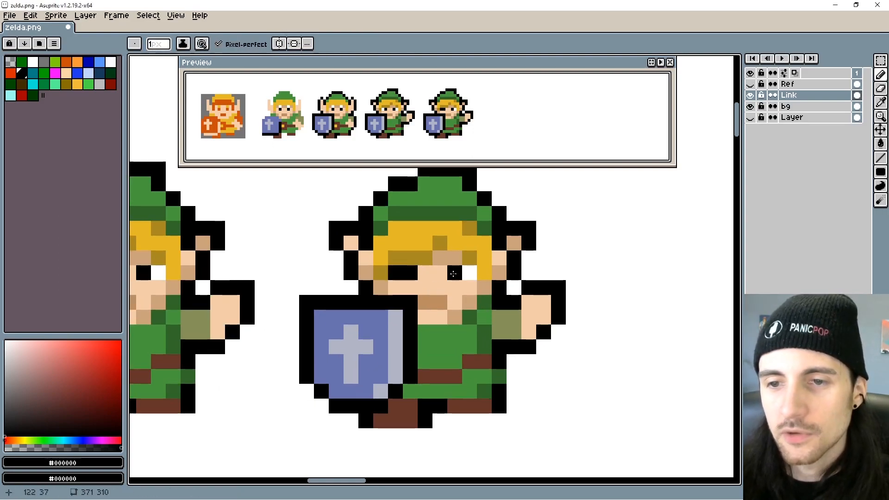
alt+click(426, 277)
click(458, 276)
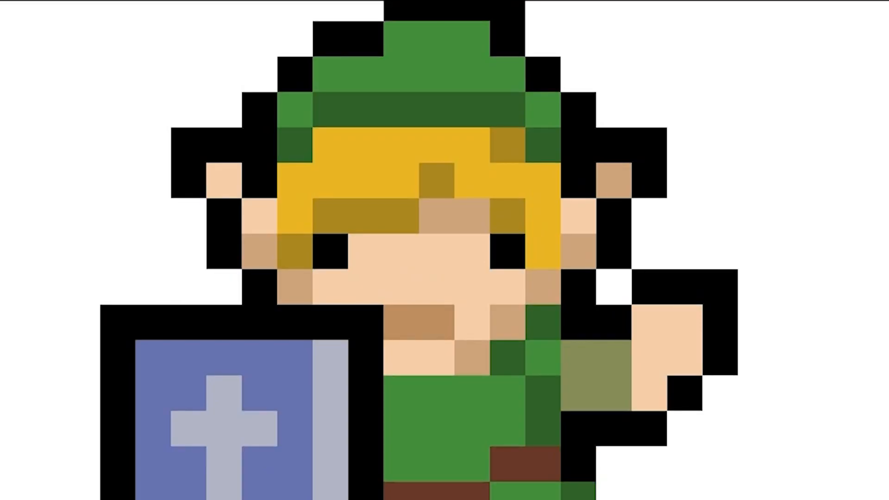
- Try repainting the duplicated Link's brown mouth in black, and undo the change
key(i)
click(507, 253)
key(b)
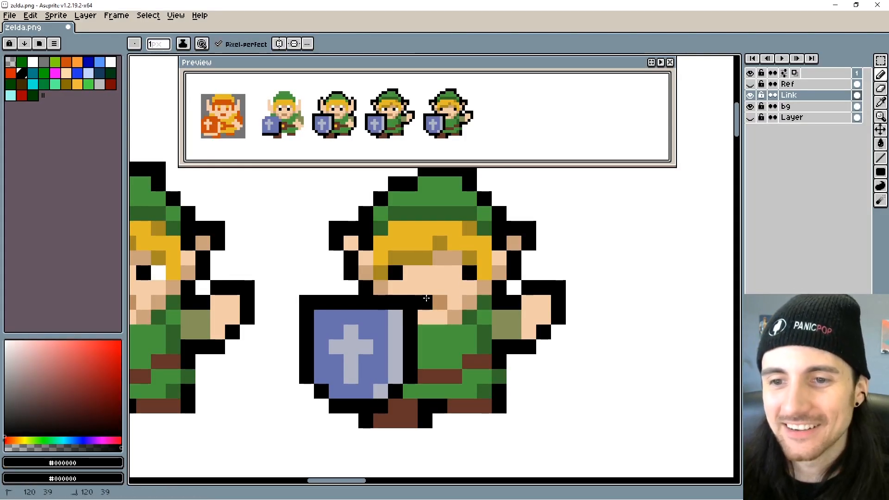
click(439, 301)
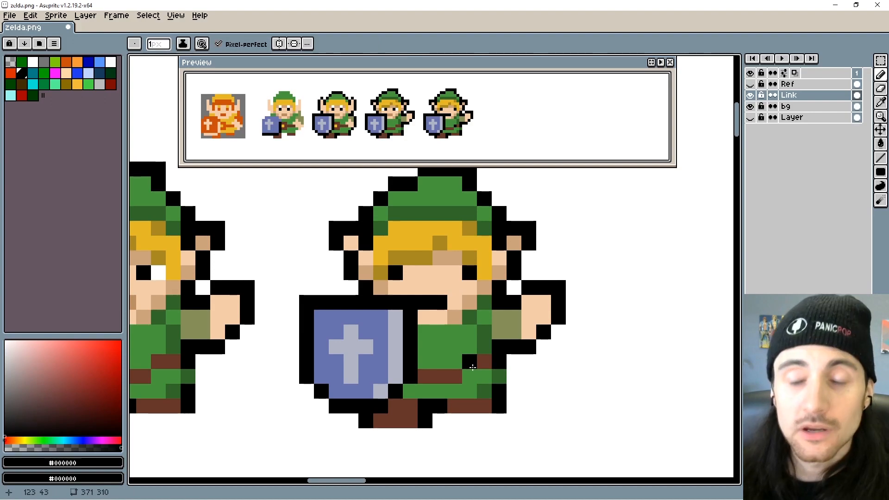
key(ctrl+z)
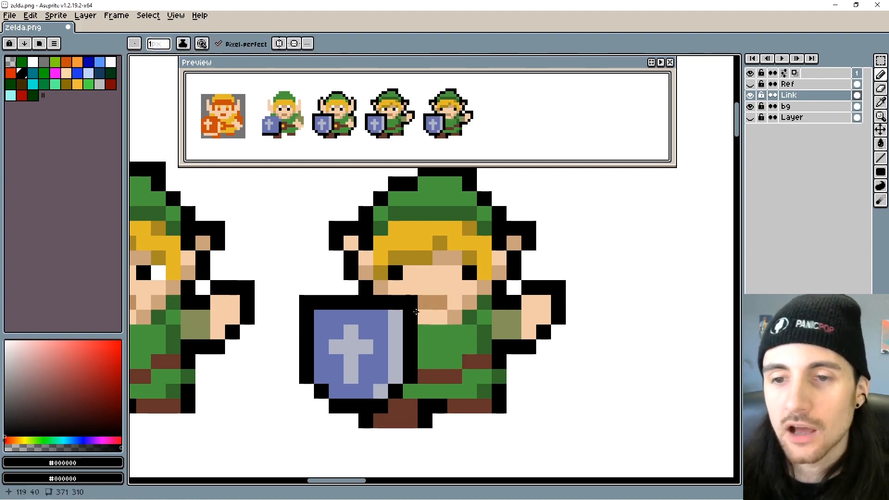
- Blend semi-transparent hat green over the hat's black outline and repaint that outline in the resulting dark green, #163012
key(alt)
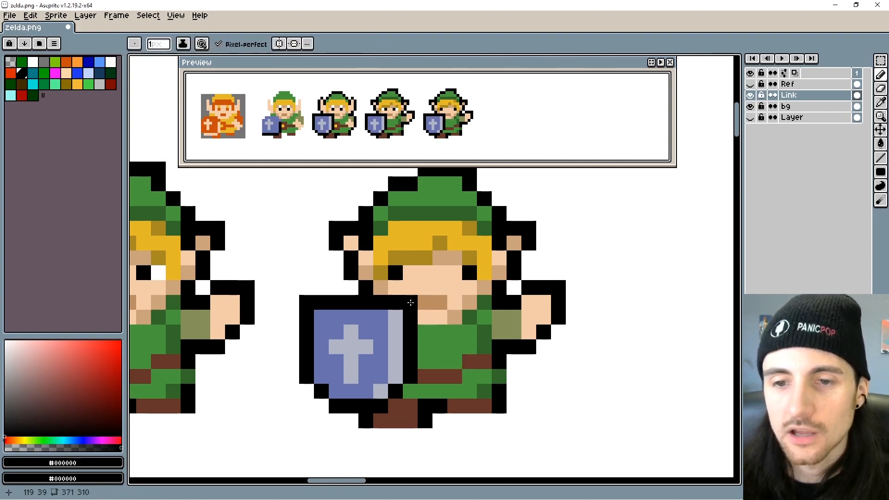
scroll(421, 324, up, 1)
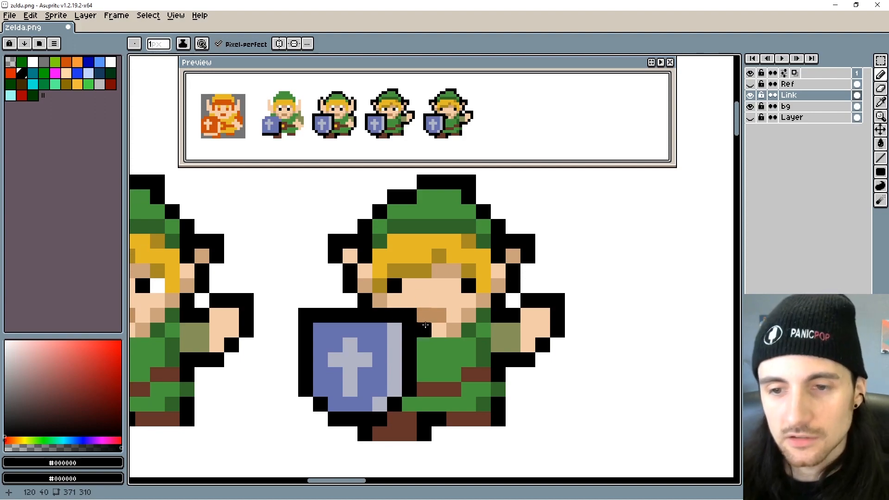
key(alt)
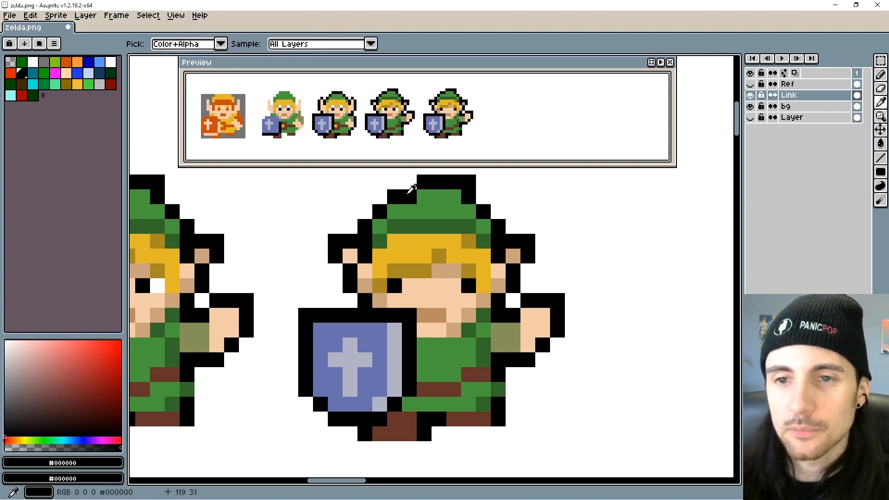
alt+click(436, 199)
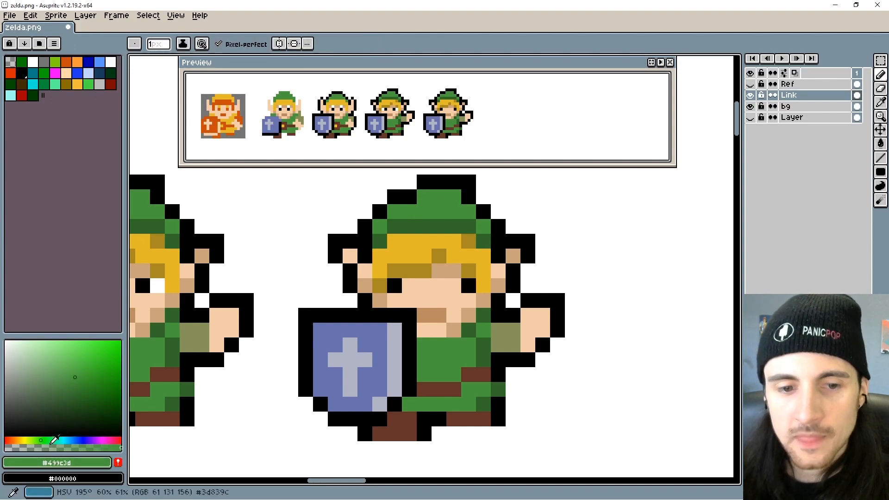
click(32, 446)
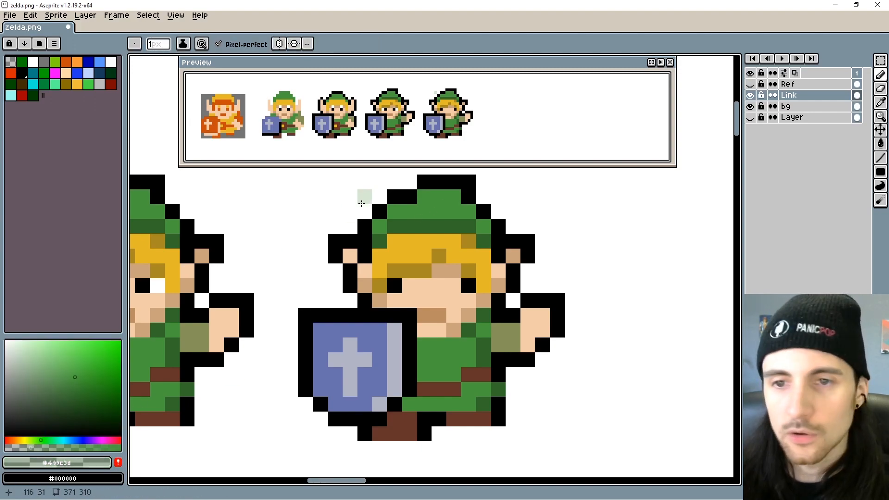
click(40, 448)
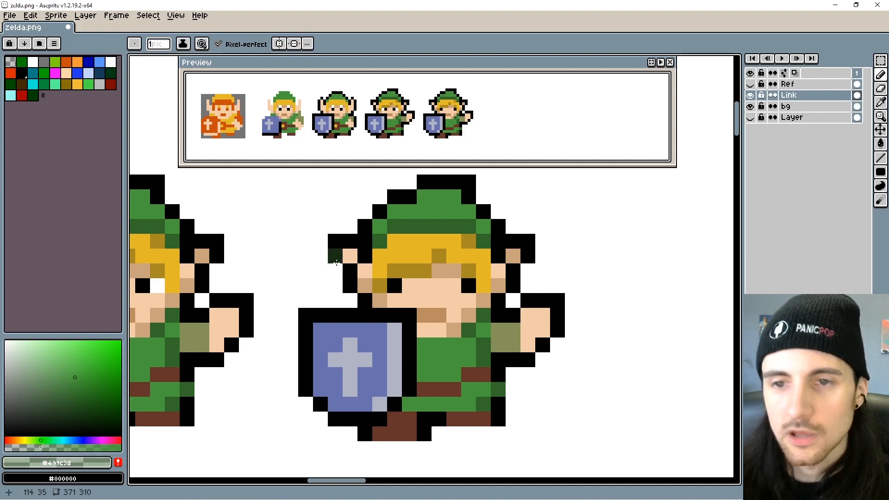
drag(411, 238, 403, 284)
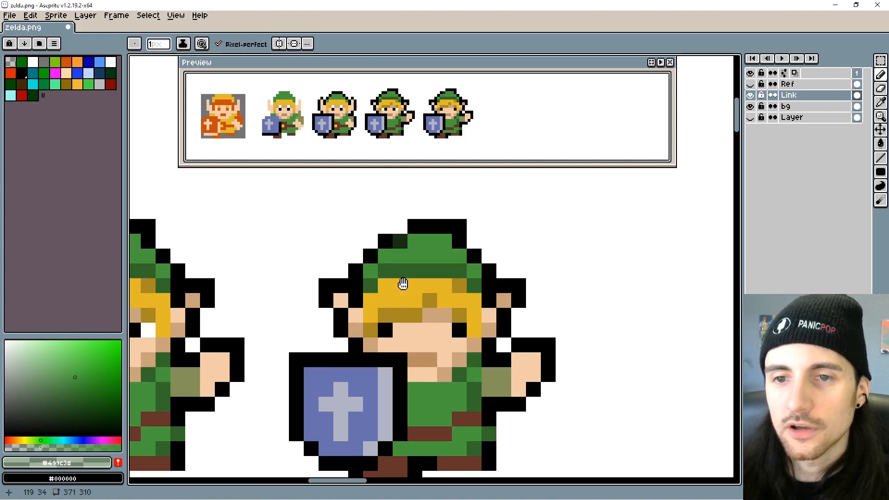
alt+click(403, 241)
mouse_move(361, 114)
mouse_down()
mouse_move(315, 137)
mouse_move(417, 79)
mouse_move(489, 85)
mouse_move(494, 107)
mouse_move(548, 169)
mouse_up()
click(297, 175)
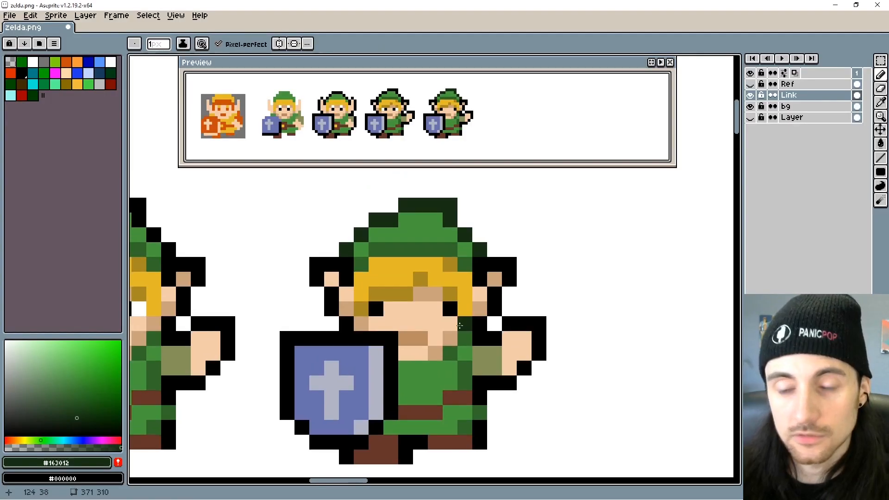
- Blend semi-transparent skin tone over black and recolour both ears' outlines in the resulting brown, #796654
drag(435, 354, 438, 328)
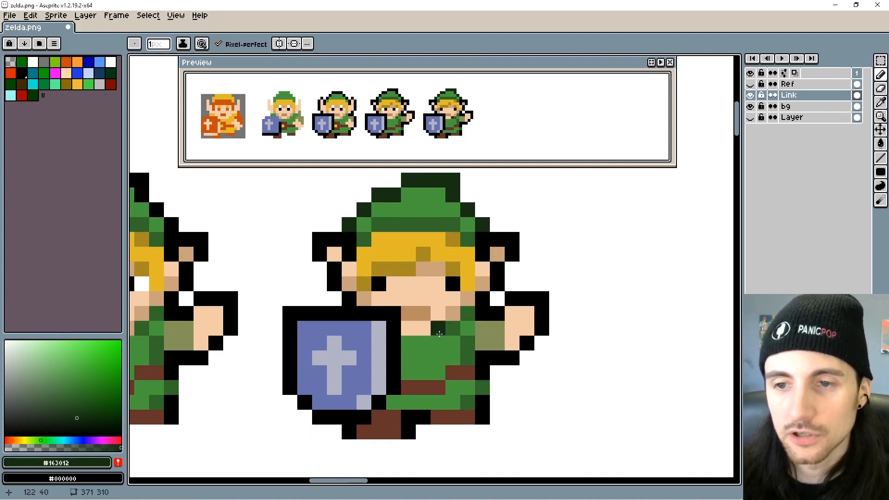
alt+click(408, 294)
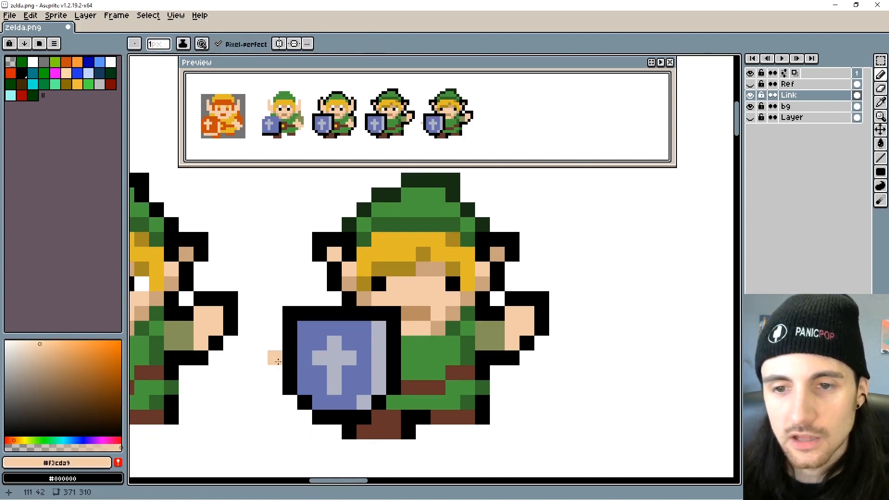
click(21, 447)
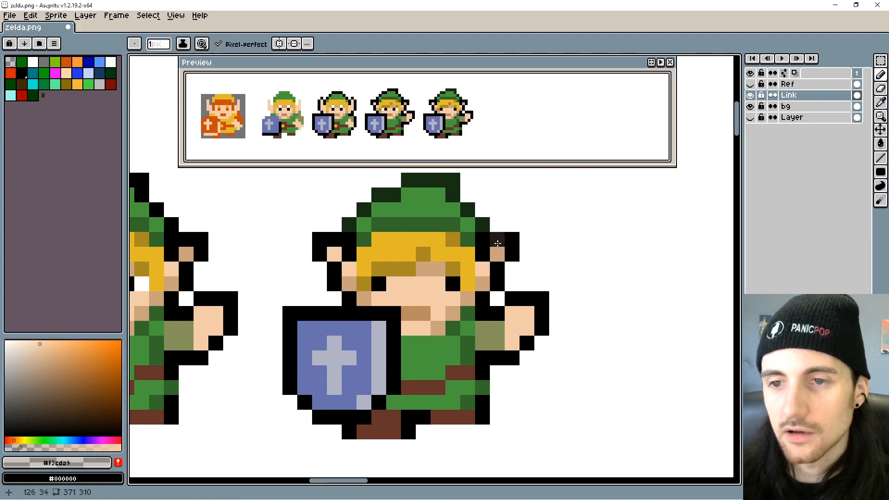
click(320, 254)
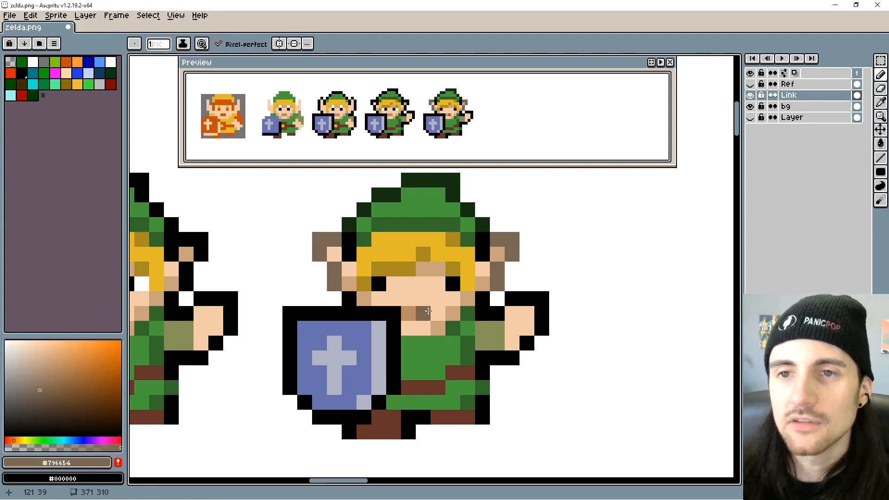
click(347, 253)
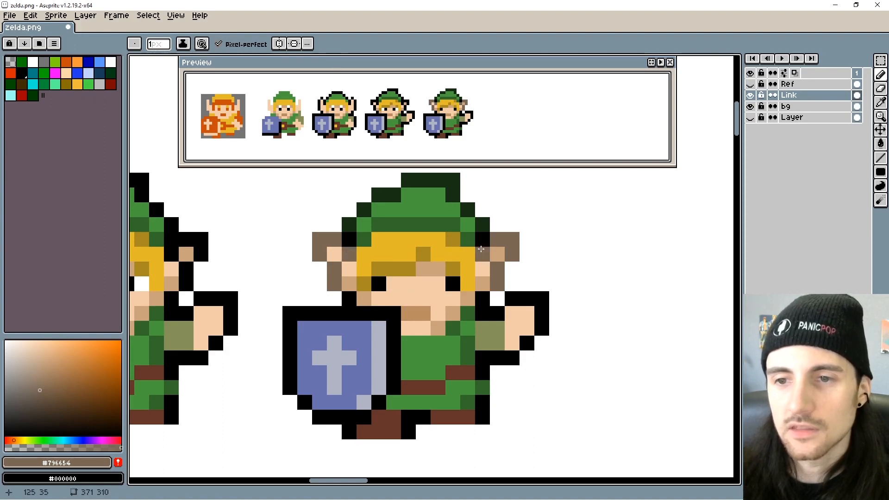
click(482, 250)
- Recolour the raised hand's outline in brown #796654 and the sleeve's outline above and below in dark green #163012
scroll(525, 361, down, 2)
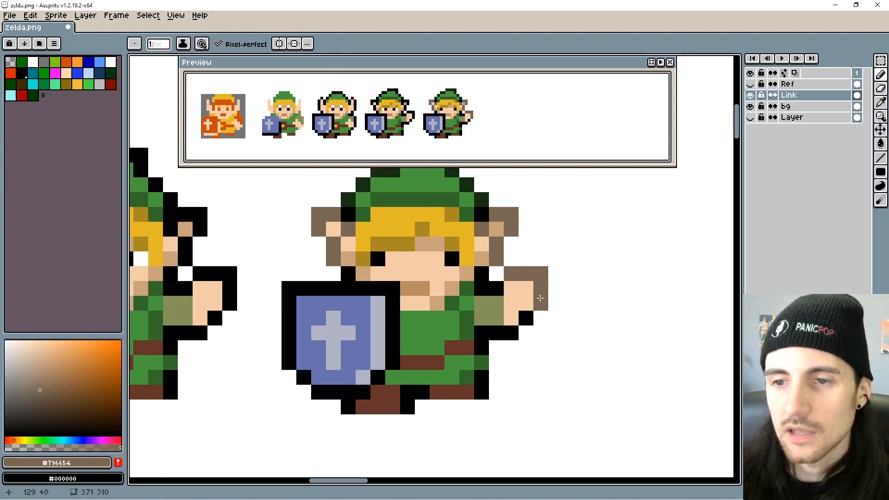
click(528, 318)
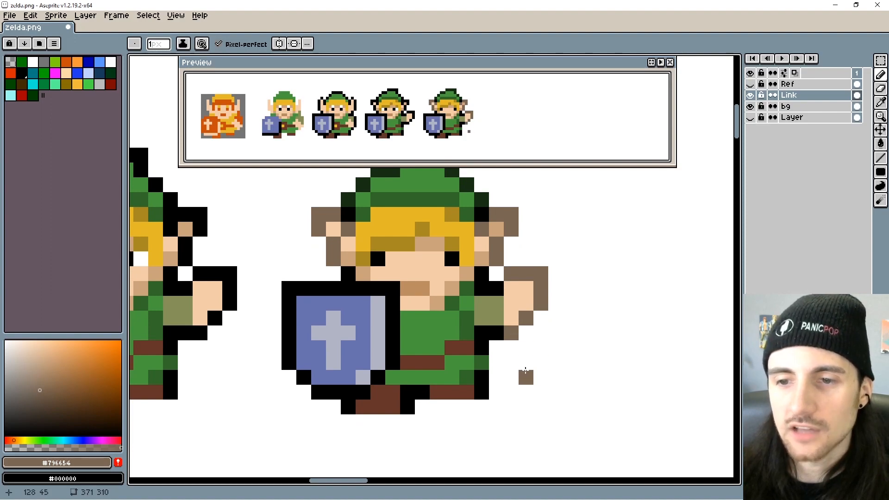
alt+click(482, 199)
click(490, 290)
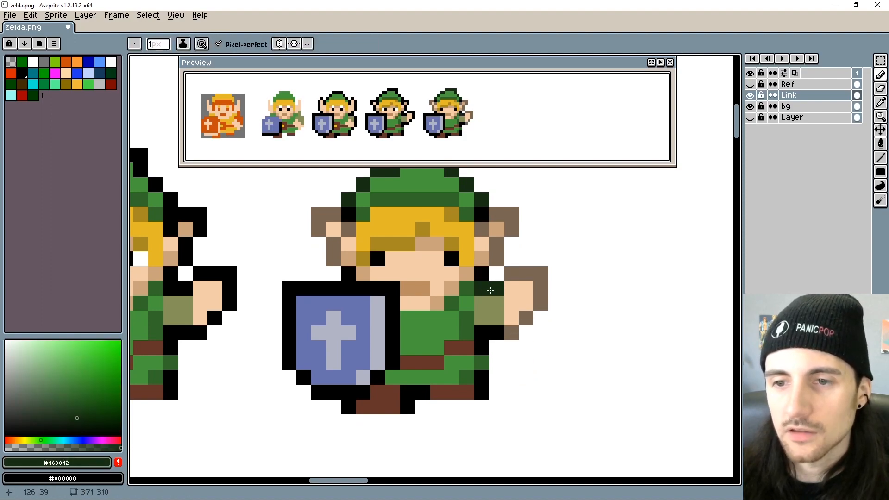
click(483, 334)
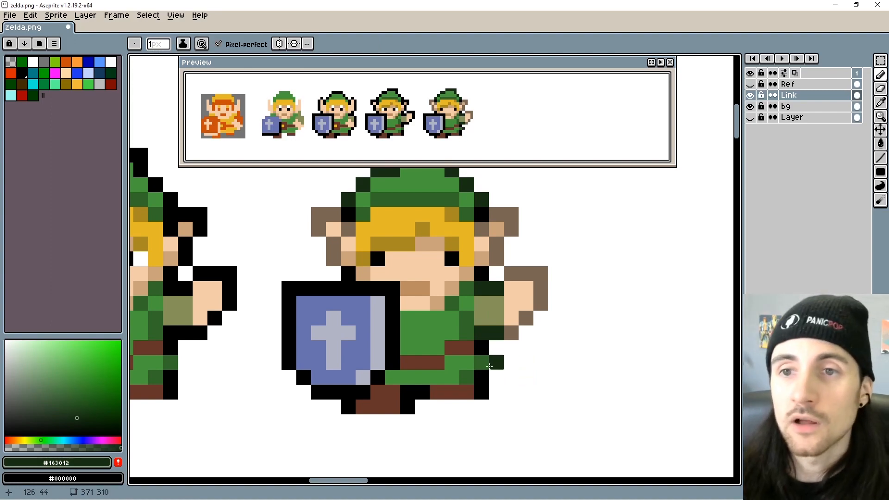
- Lighten the upper outlines of the hat, ears and raised hand, and repaint the mouth in brown #796654
scroll(453, 257, up, 2)
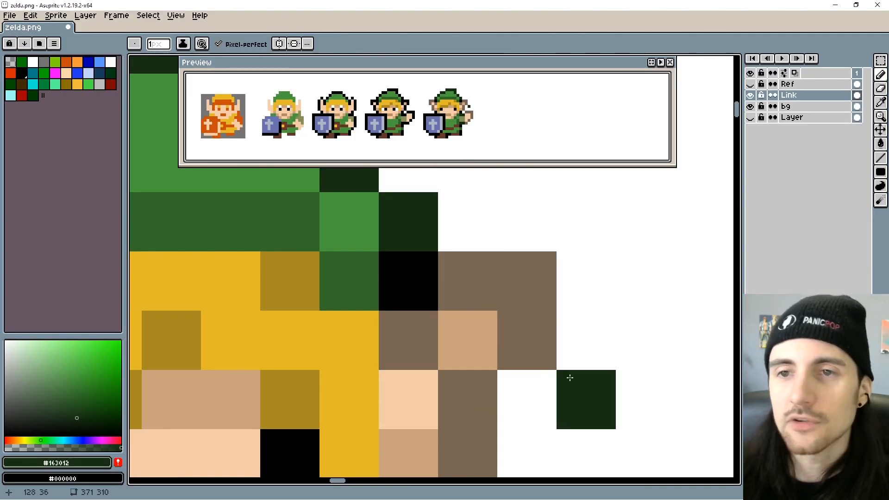
scroll(533, 368, down, 3)
drag(532, 366, 543, 269)
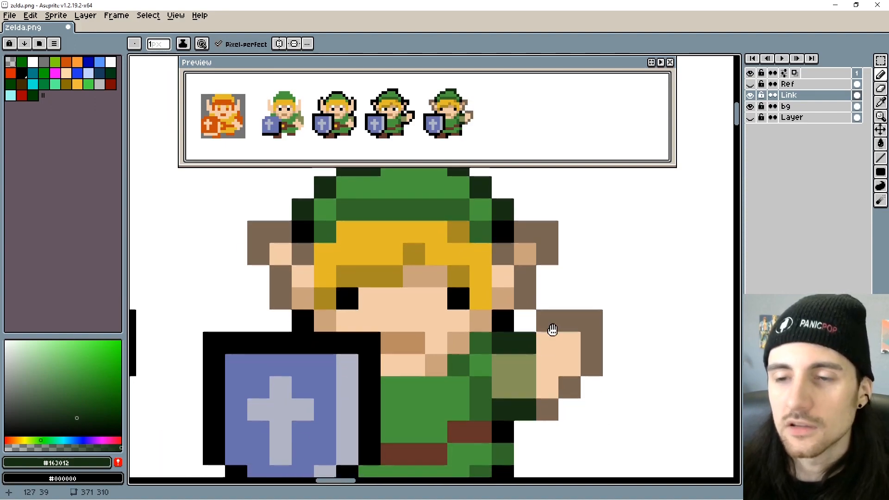
drag(552, 333, 550, 311)
scroll(550, 312, down, 1)
drag(565, 358, 546, 354)
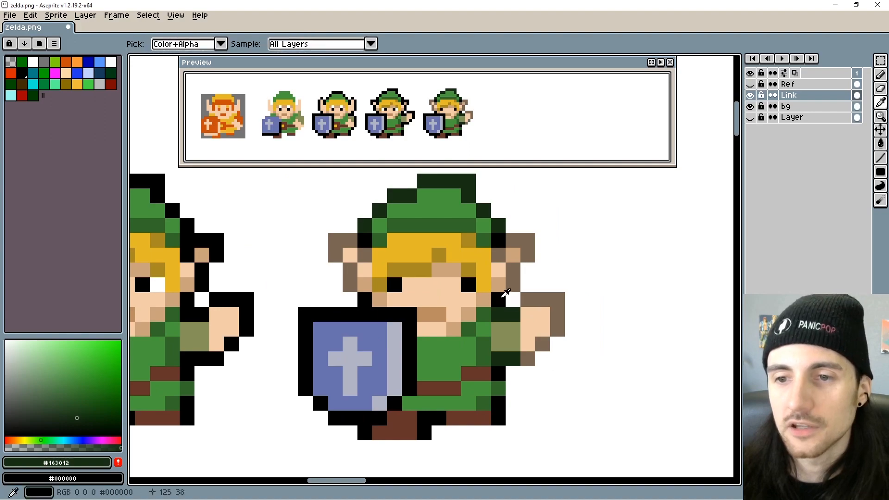
alt+click(502, 298)
key(alt+r)
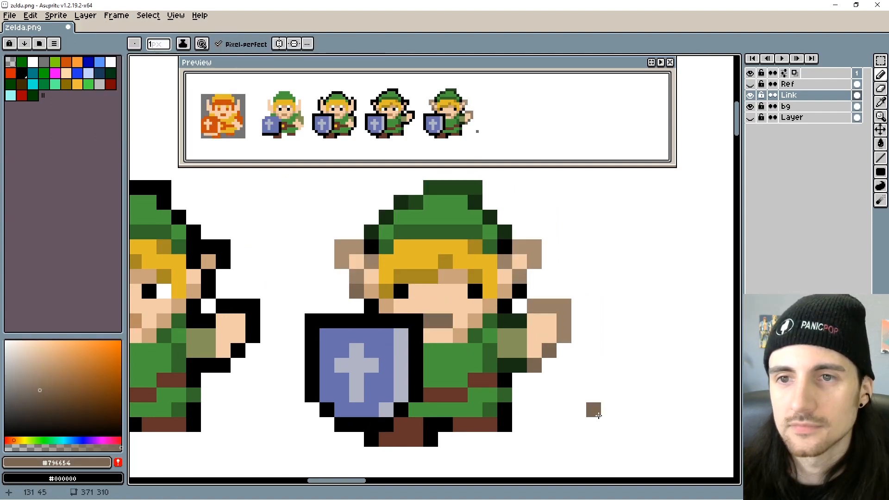
drag(577, 407, 568, 386)
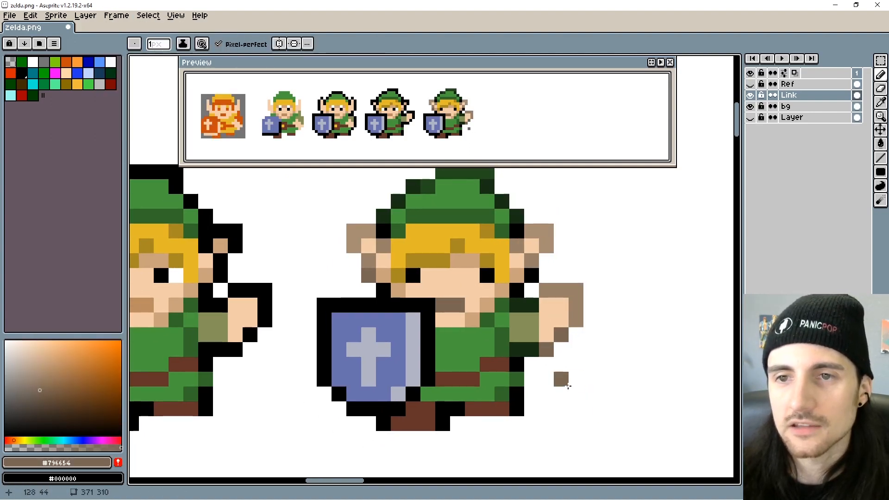
- Cut out the shield with its outline and place it one pixel further left, away from the body
key(m)
drag(317, 300, 420, 399)
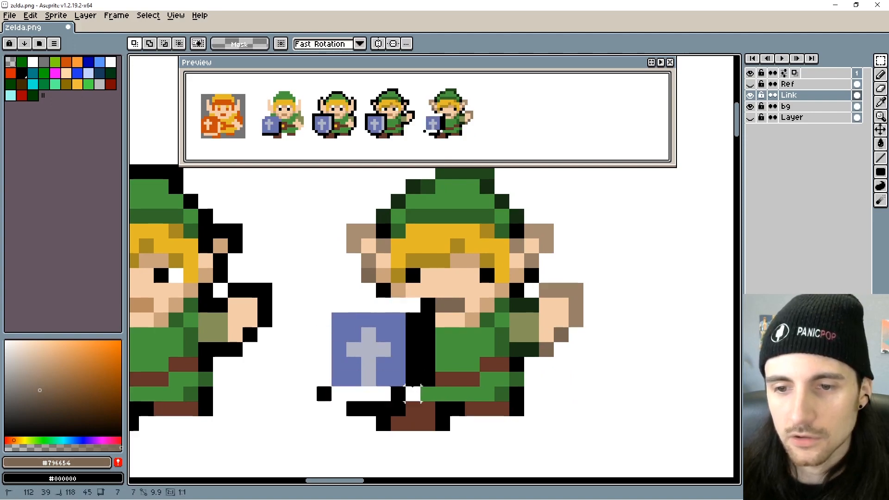
key(Delete)
key(ctrl+v)
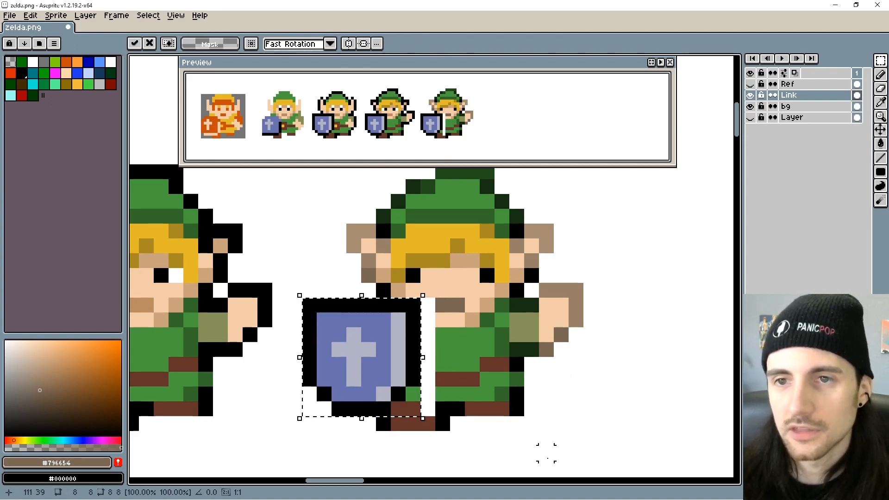
click(546, 453)
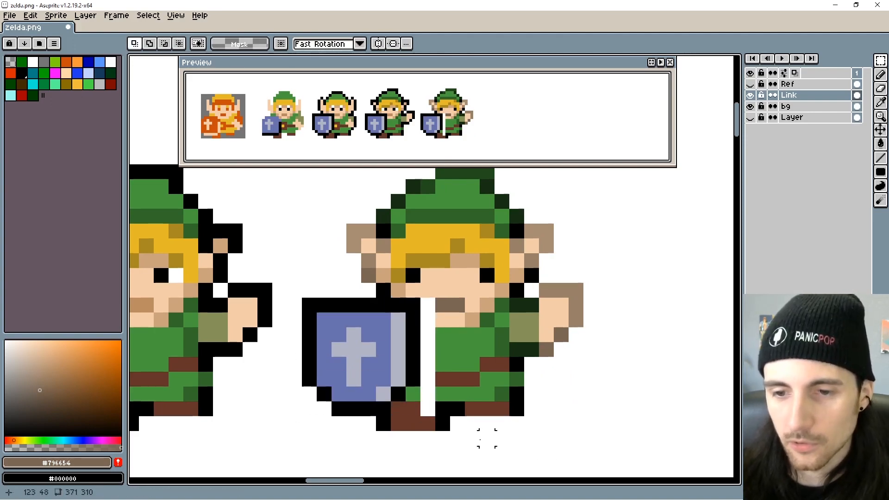
- Fill the lower gap beside the shield with boot brown, tunic green and belt brown #643428
alt+click(413, 411)
key(alt+r)
click(422, 410)
key(r)
click(429, 410)
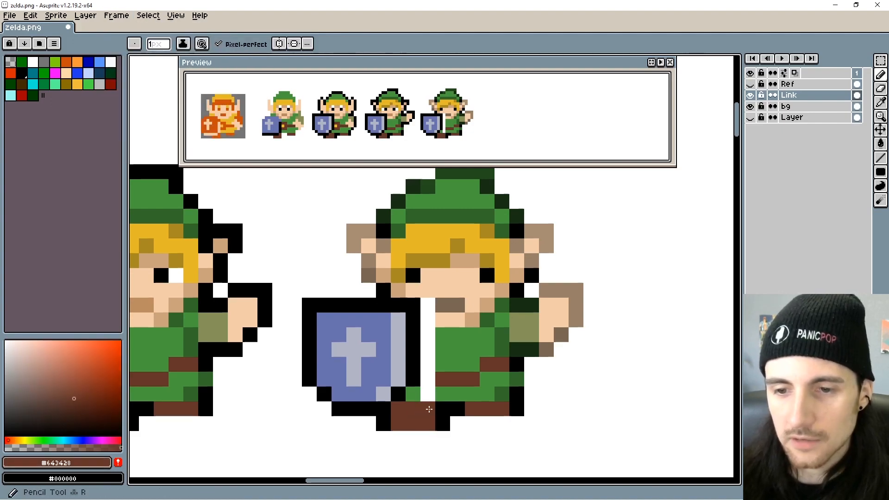
alt+click(414, 393)
click(428, 395)
alt+click(454, 380)
click(431, 380)
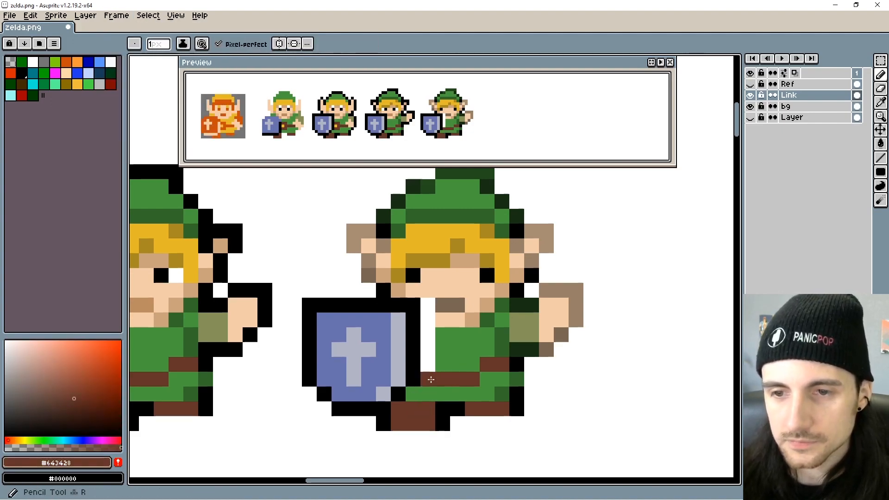
- Add a two-pixel buckle to the belt in the hair's yellow
alt+click(443, 236)
click(442, 379)
click(452, 378)
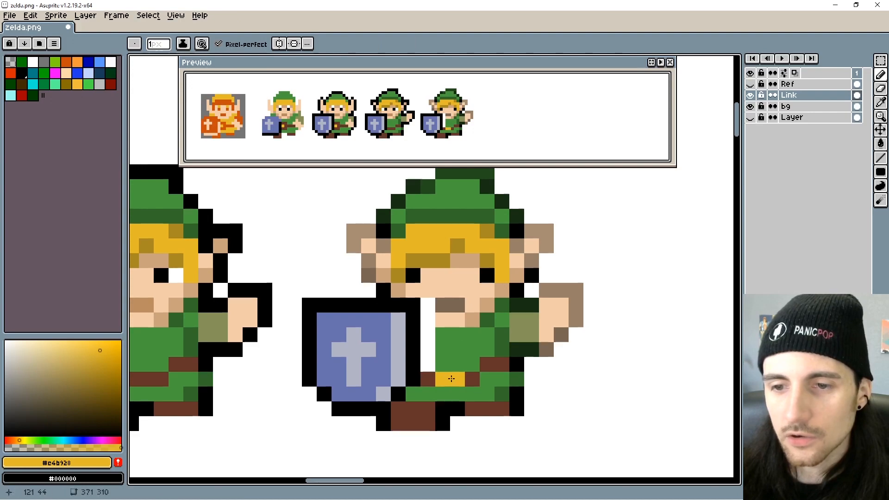
- Fill the upper gap beside the shield with tunic green and skin tone, shading the chin's corner pixel with #cba37d
alt+click(445, 347)
click(428, 364)
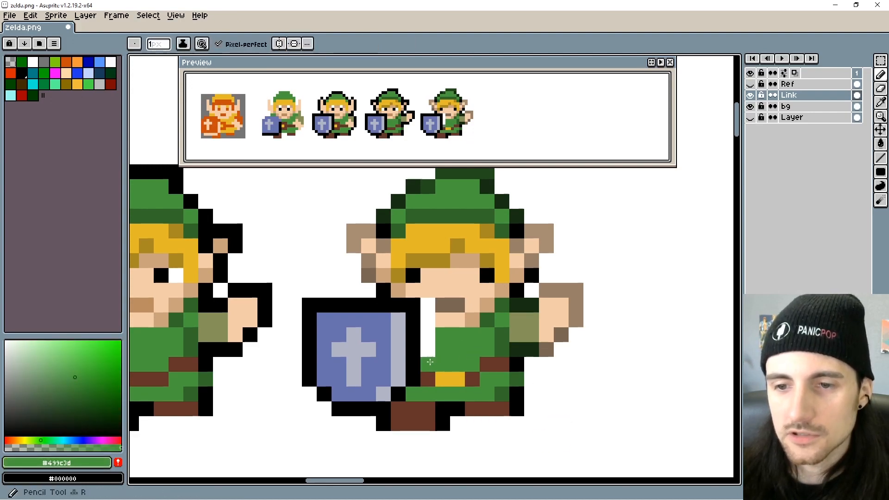
drag(430, 362, 428, 334)
alt+click(442, 320)
click(428, 320)
click(428, 304)
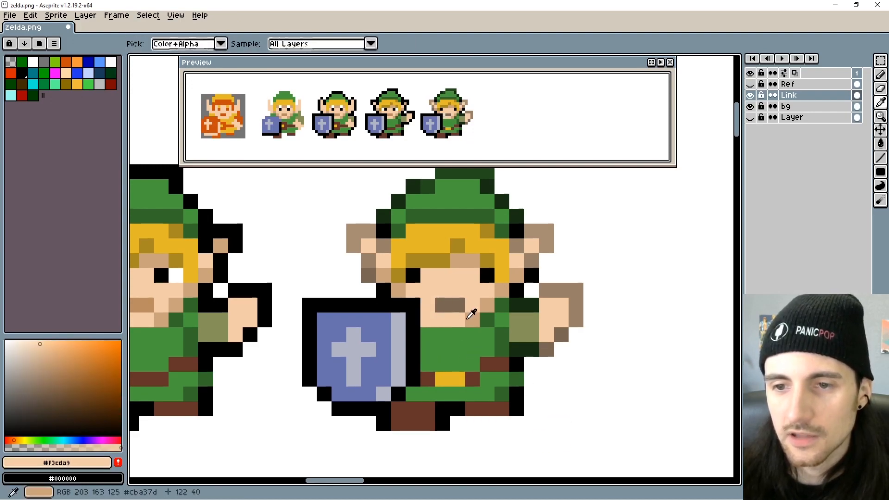
alt+click(471, 314)
click(429, 316)
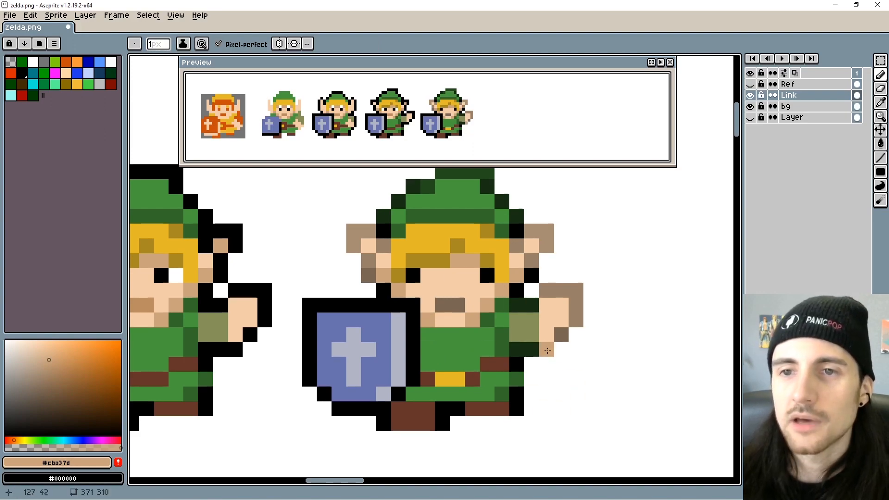
- Widen the mouth by one pixel on each side in brown #796654
click(548, 351)
alt+click(445, 305)
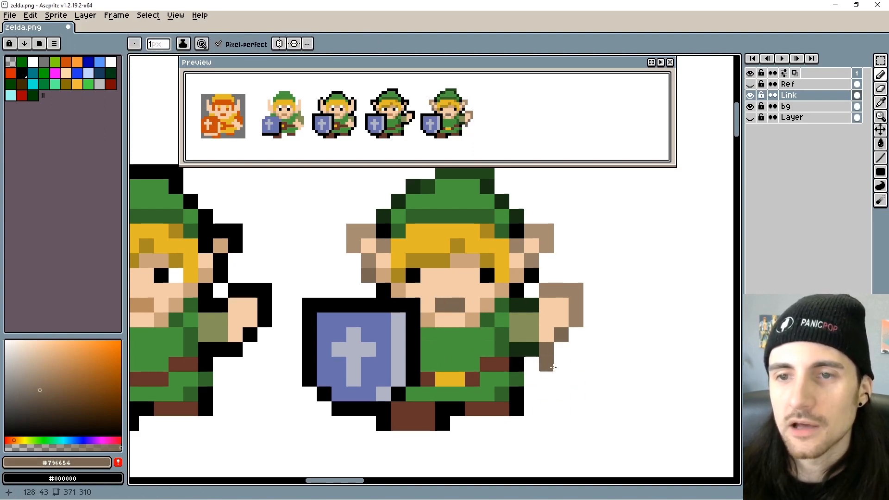
key(i)
click(454, 306)
key(r)
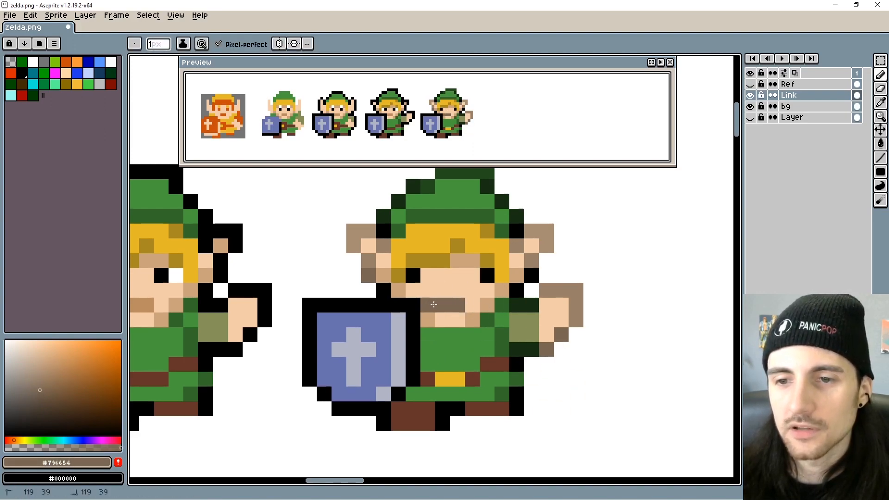
click(472, 305)
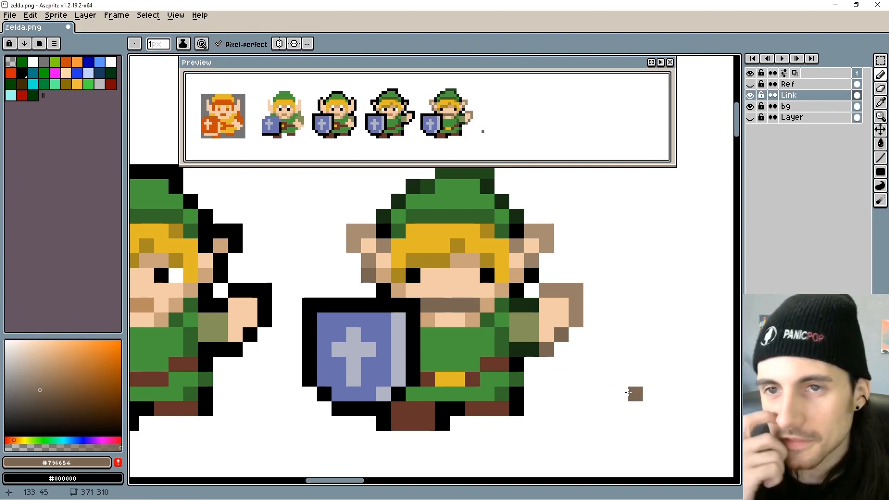
- Repaint the mouth pixel next to the shield in skin tone #f3cda9
key(i)
click(444, 288)
key(b)
click(428, 305)
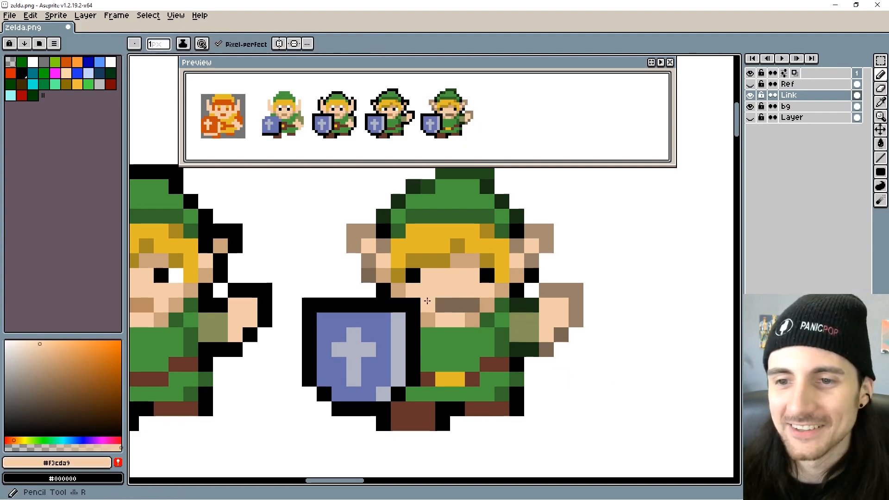
- Narrow the mouth to two pixels and move both black eye pixels one pixel inward, filling their old places with skin tone #f3cda9
click(472, 305)
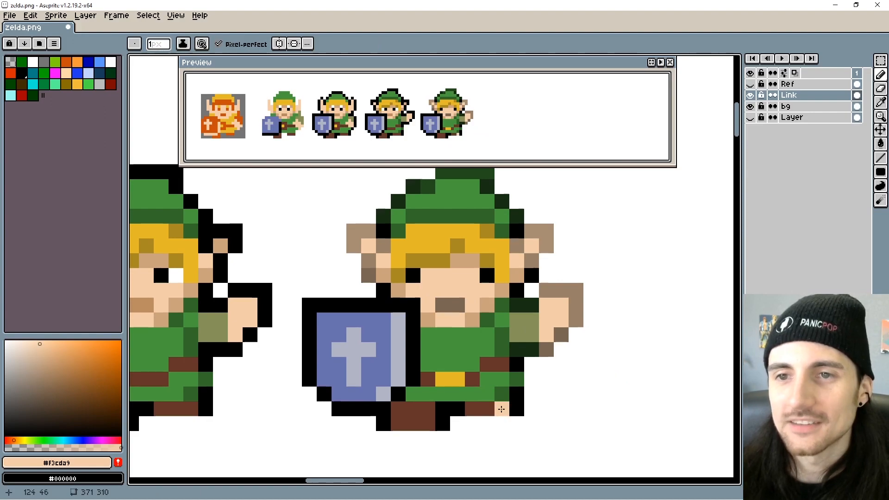
key(i)
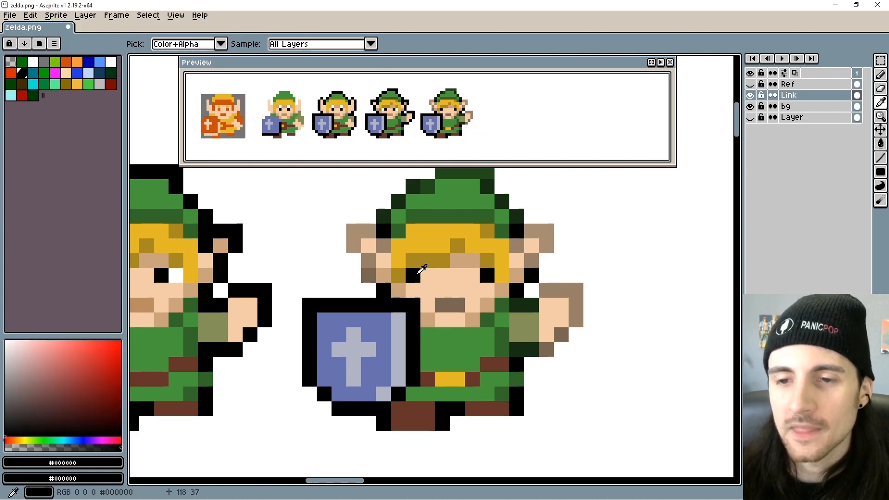
click(424, 275)
key(b)
click(472, 275)
key(i)
click(431, 283)
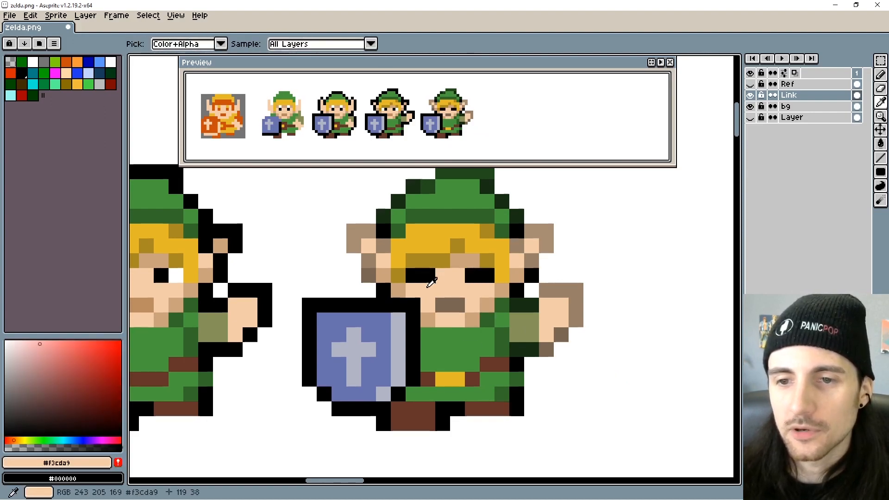
key(b)
click(418, 279)
click(487, 276)
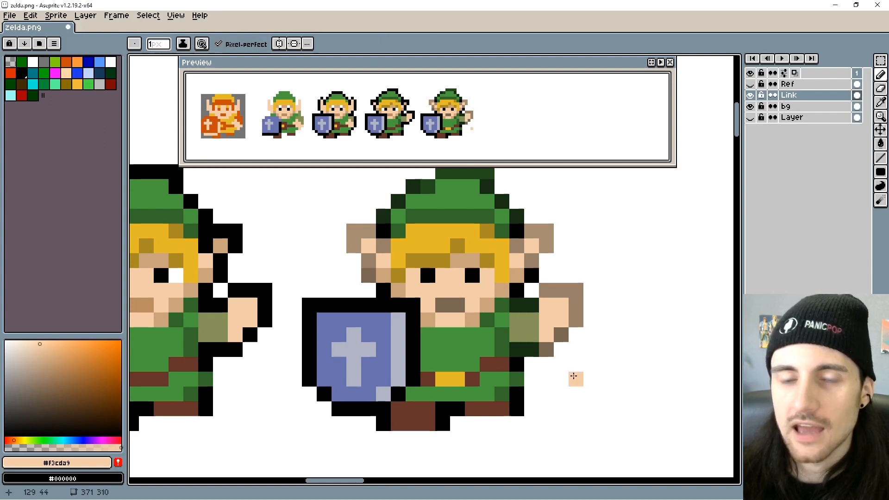
- Try white eye pixels on the outer sides of the pupils and above them, undoing both versions
drag(54, 360, 4, 336)
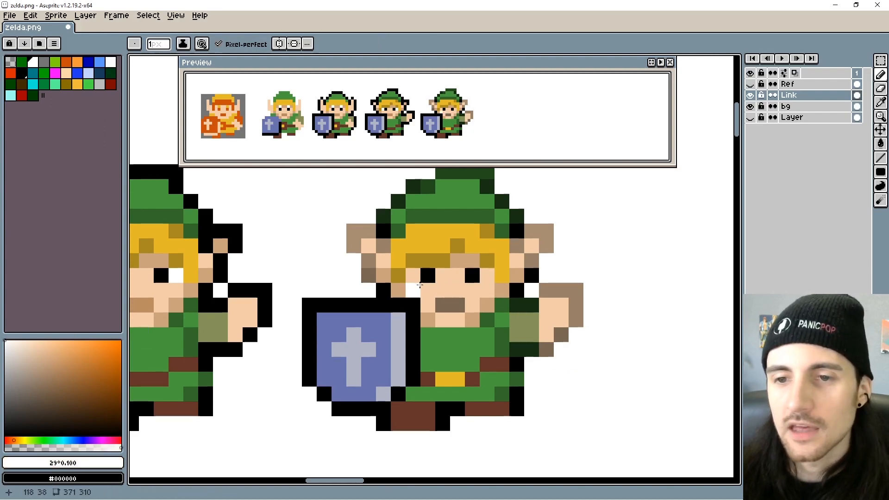
click(413, 275)
click(488, 276)
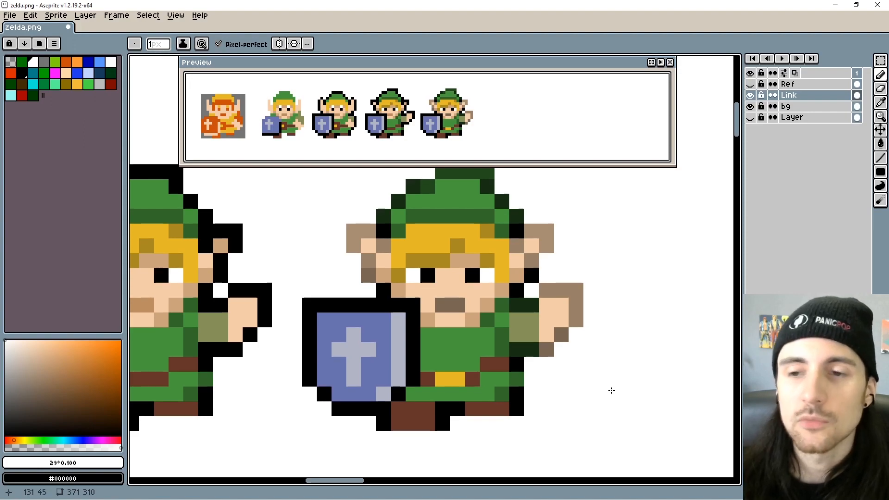
key(ctrl+z)
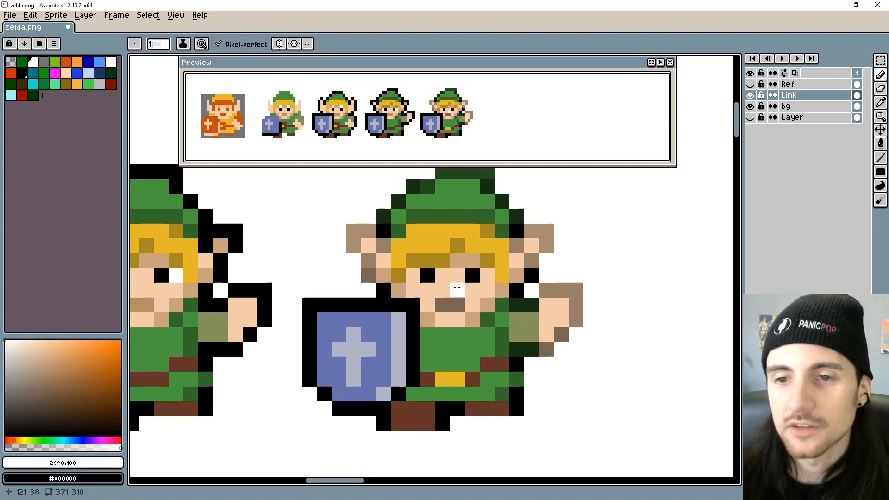
click(428, 261)
click(470, 260)
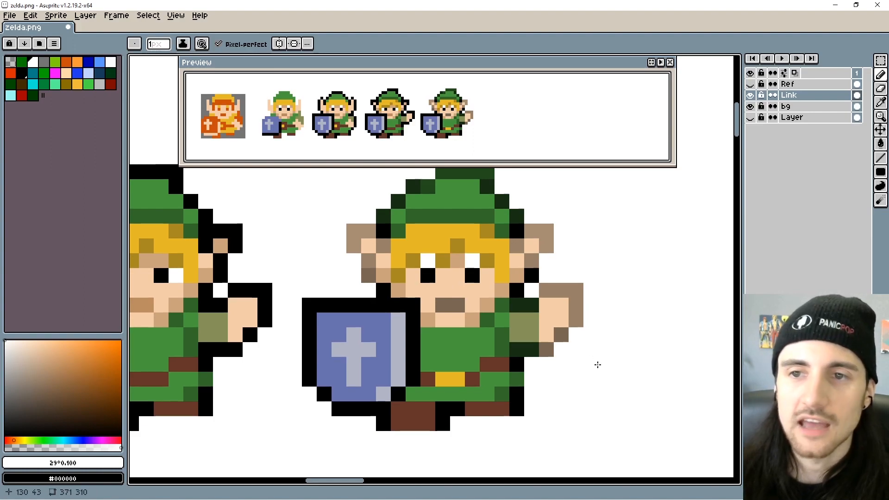
key(ctrl+z)
key(ctrl+z)
- Paint a white pixel above each pupil and restore the pixels beside the pupils to skin tone
click(413, 275)
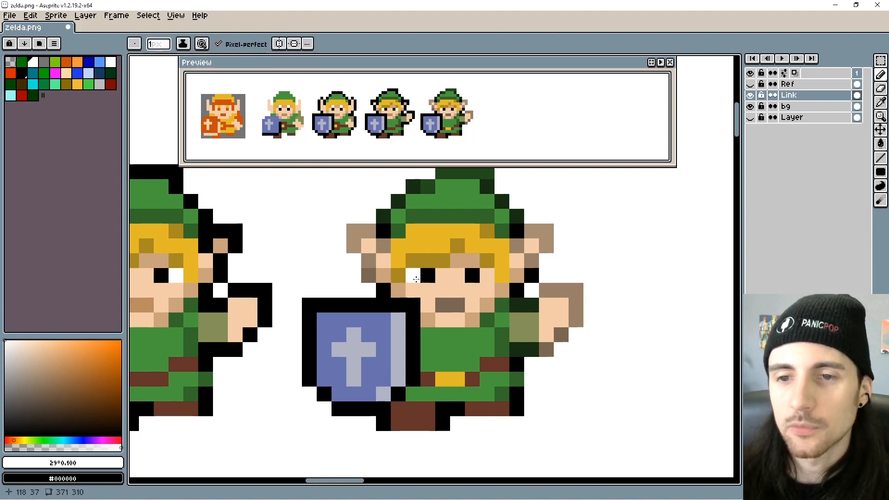
click(473, 276)
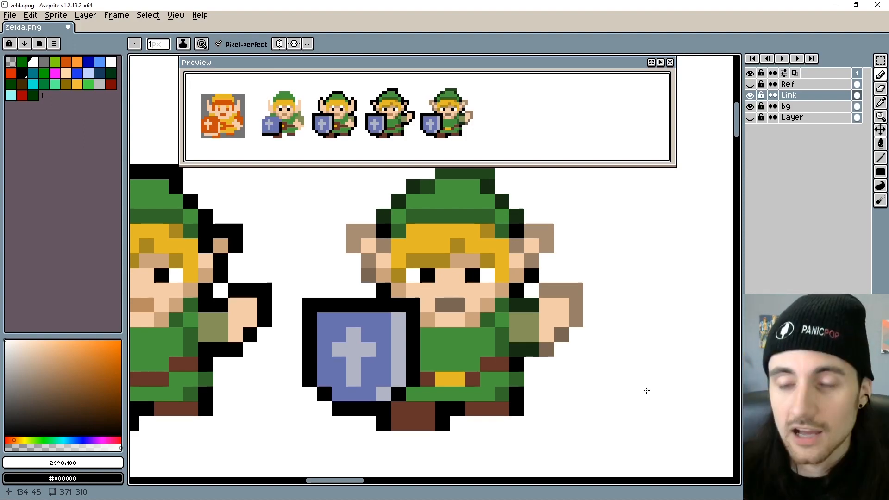
click(427, 265)
click(473, 264)
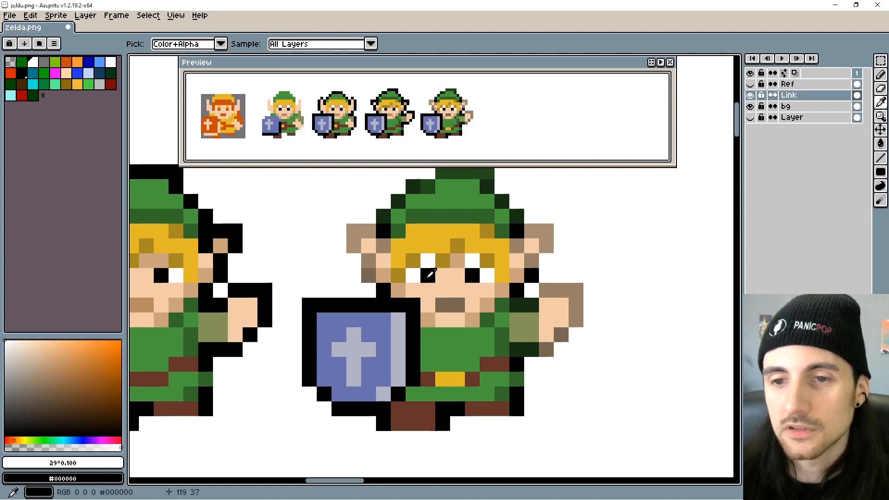
alt+click(425, 288)
click(415, 277)
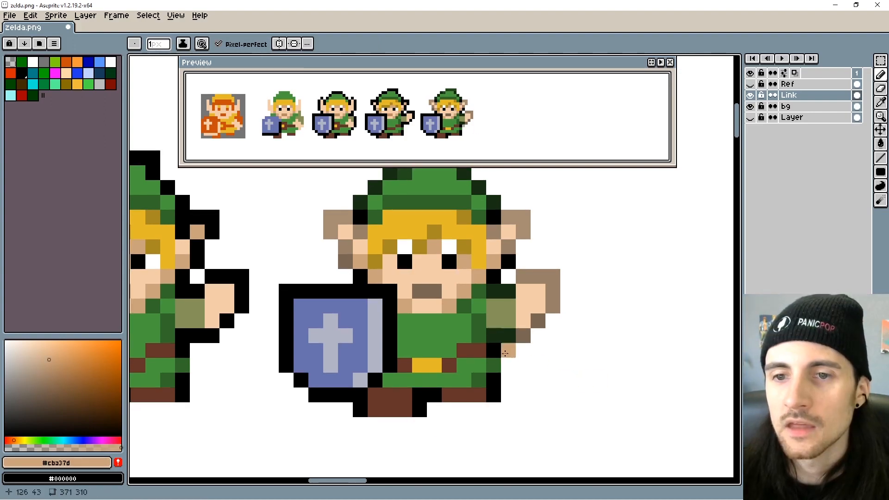
- Paint highlight pixels along the upper left of the hair in bright yellow, HSV 54°, 100, 100
alt+click(402, 221)
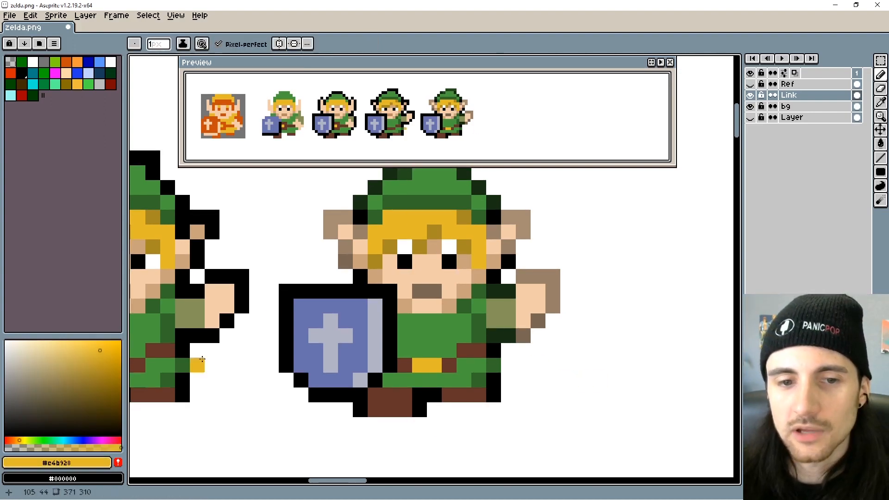
drag(85, 356, 122, 340)
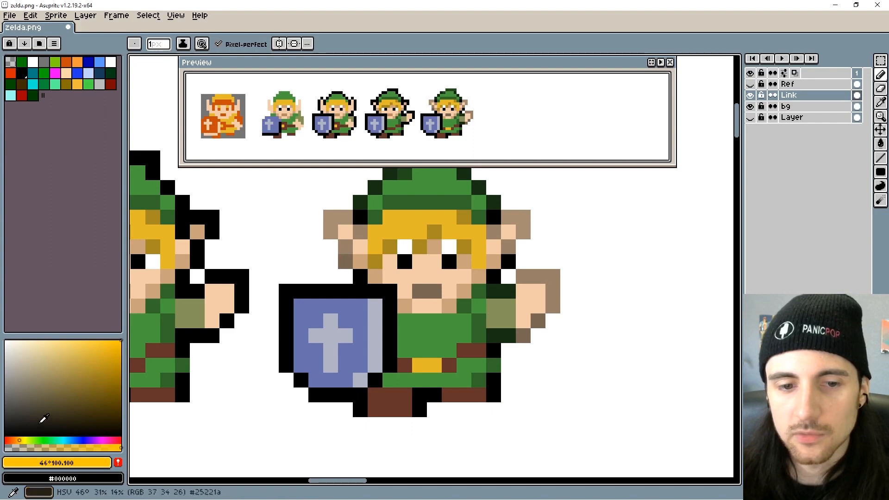
click(23, 439)
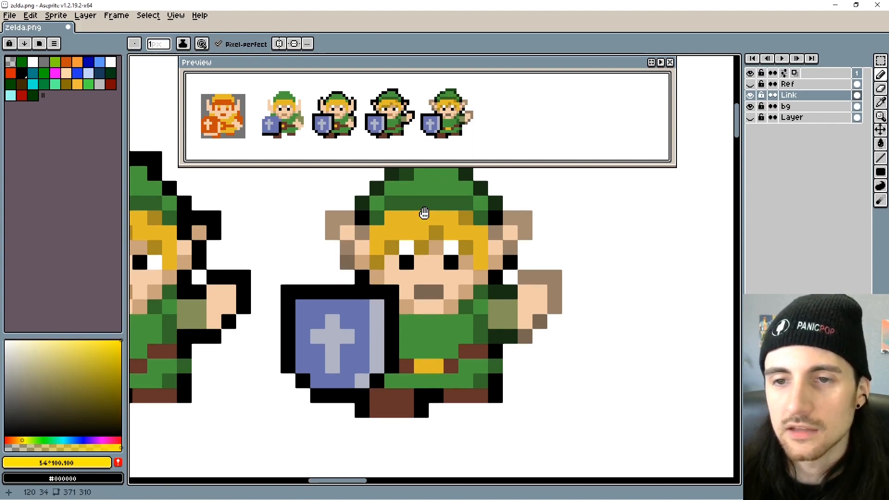
click(392, 221)
click(381, 232)
click(406, 218)
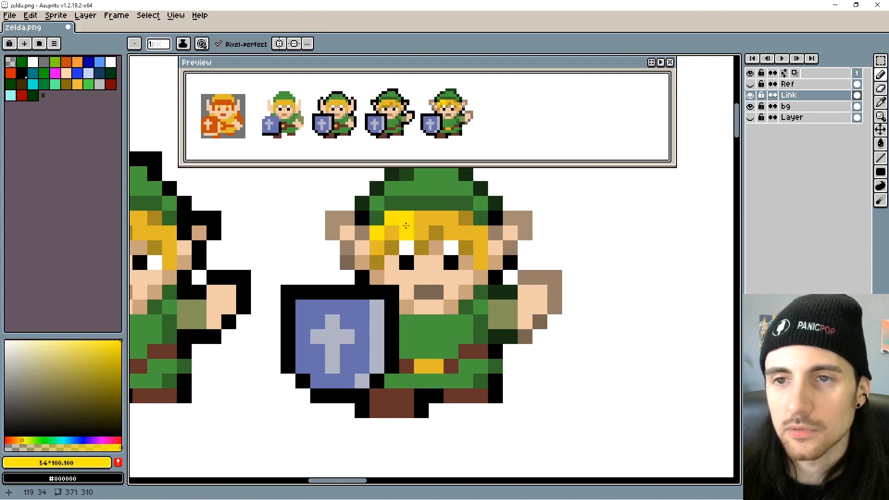
- Soften the hair highlight with semi-transparent #e4b928 and even out its upper pixels with the blended yellow #f4d610
key(alt)
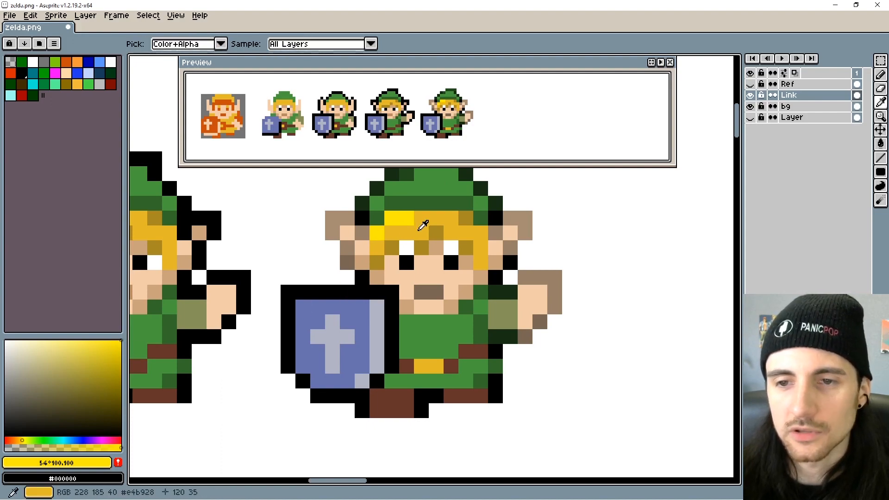
alt+click(423, 226)
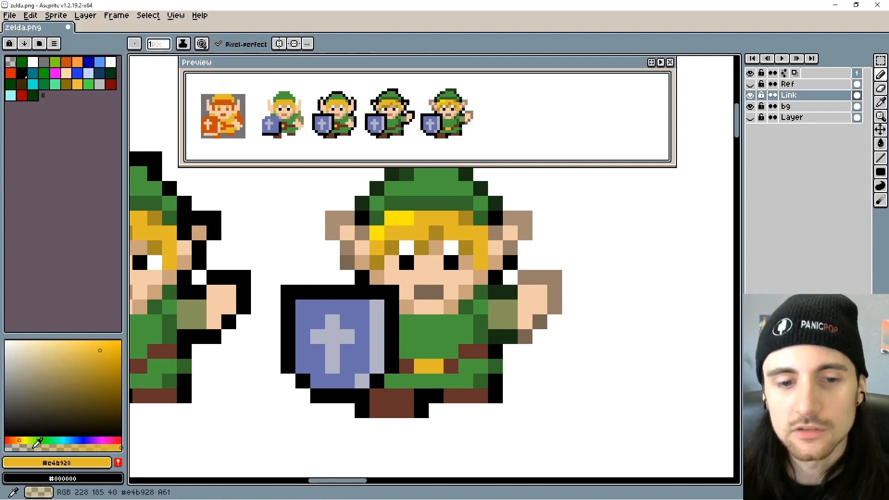
click(34, 447)
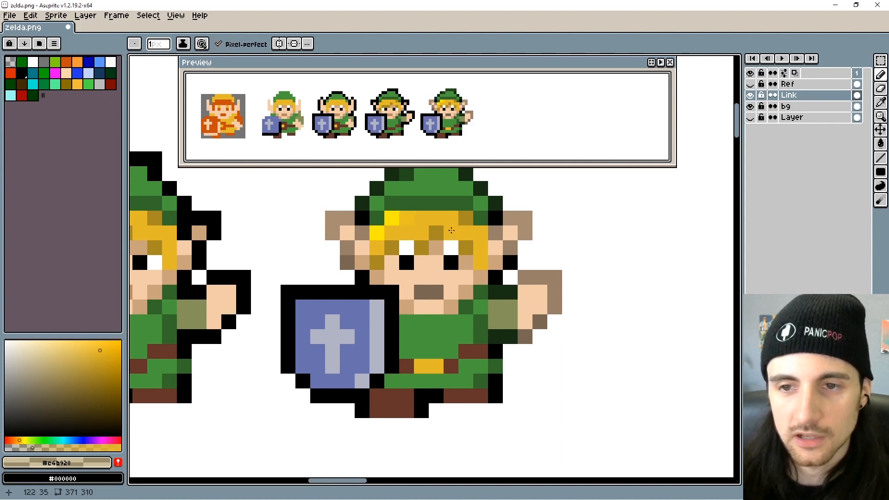
scroll(452, 230, up, 2)
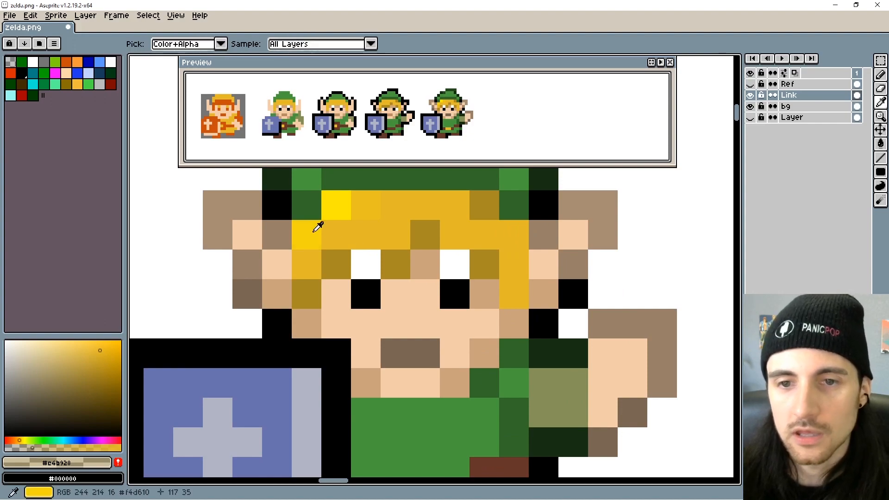
alt+click(310, 232)
key(alt+r)
key(Escape)
click(360, 206)
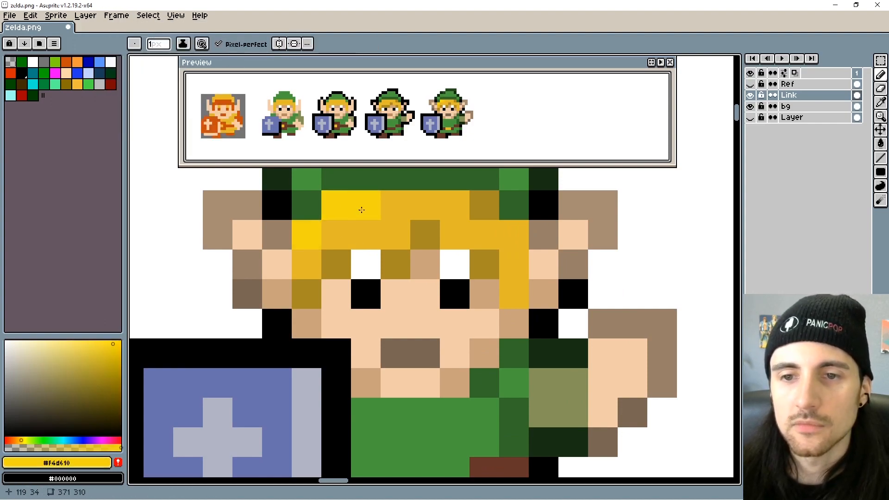
- Add a #f4d610 highlight pixel to the right side of the hair
scroll(375, 230, down, 2)
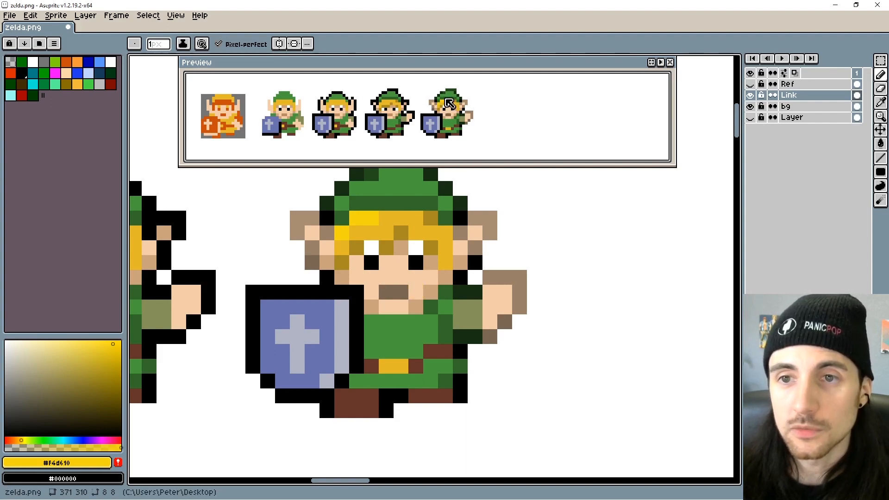
scroll(496, 330, up, 2)
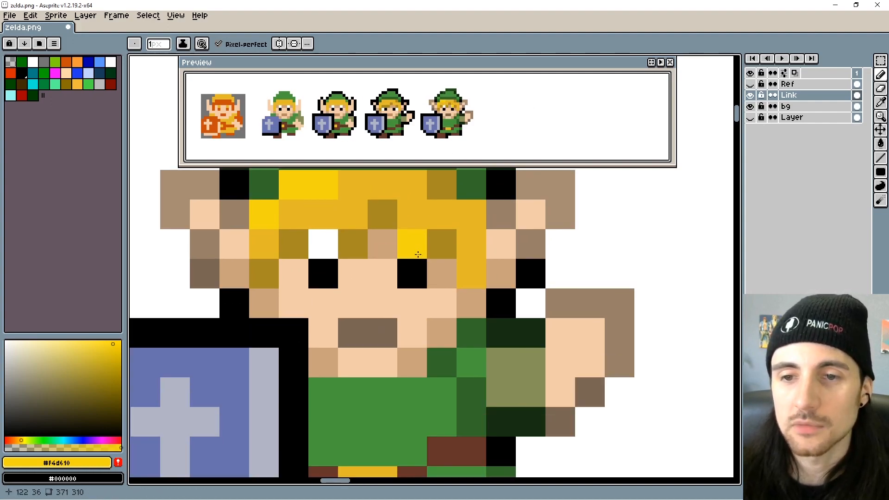
click(496, 330)
scroll(477, 324, down, 2)
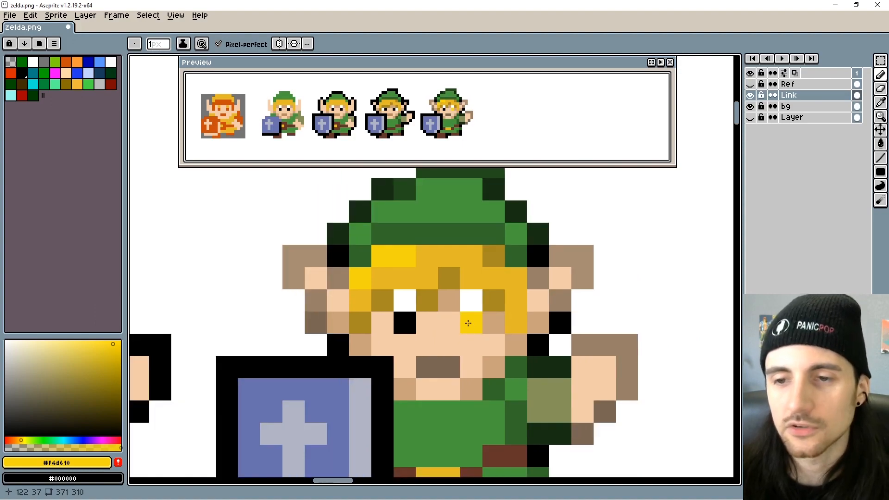
drag(463, 327, 438, 327)
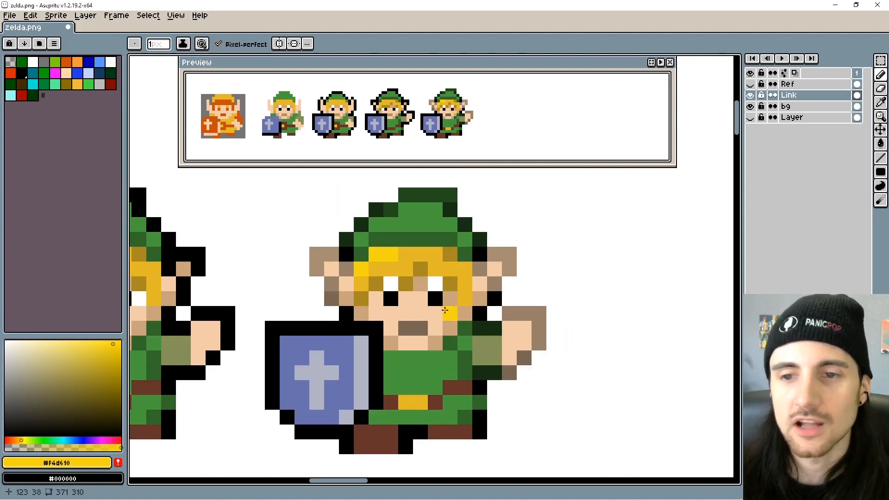
click(465, 269)
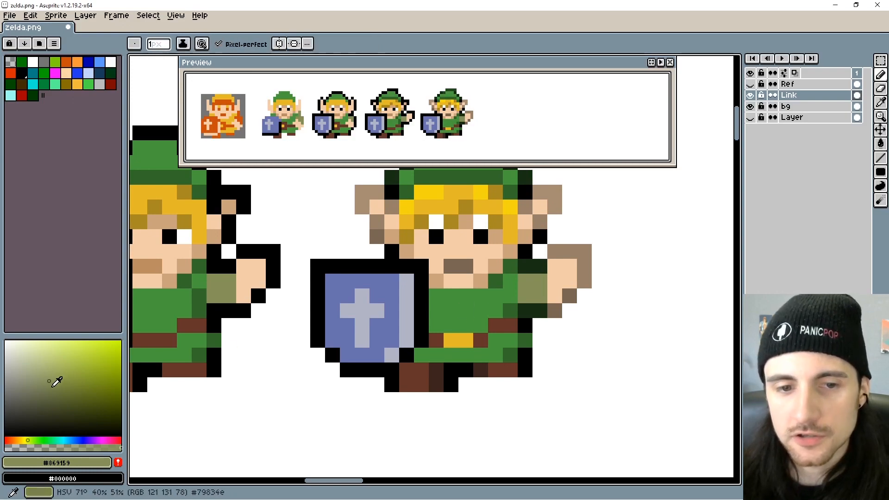
- Recolour the olive undersleeve on the raised arm to a light teal, shifting the hue from green towards cyan
click(49, 440)
click(538, 286)
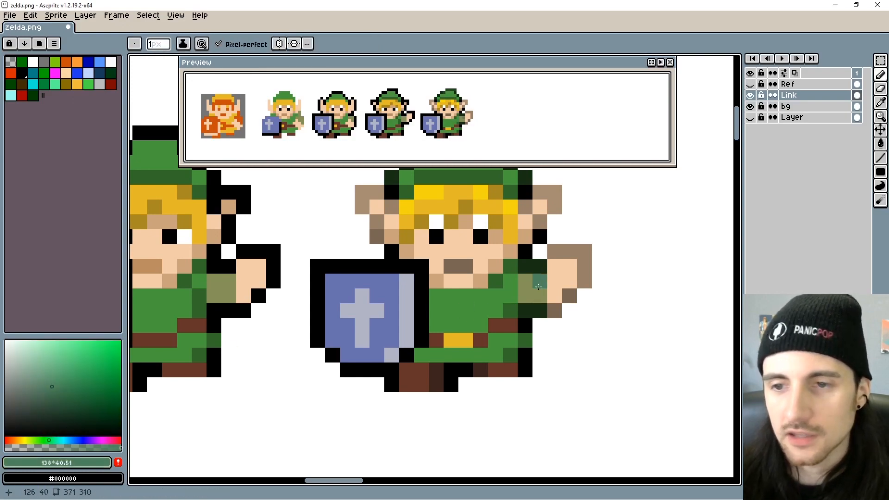
mouse_move(534, 285)
mouse_down()
mouse_move(525, 295)
mouse_move(540, 295)
mouse_move(525, 297)
mouse_move(536, 286)
mouse_up()
click(57, 439)
click(53, 380)
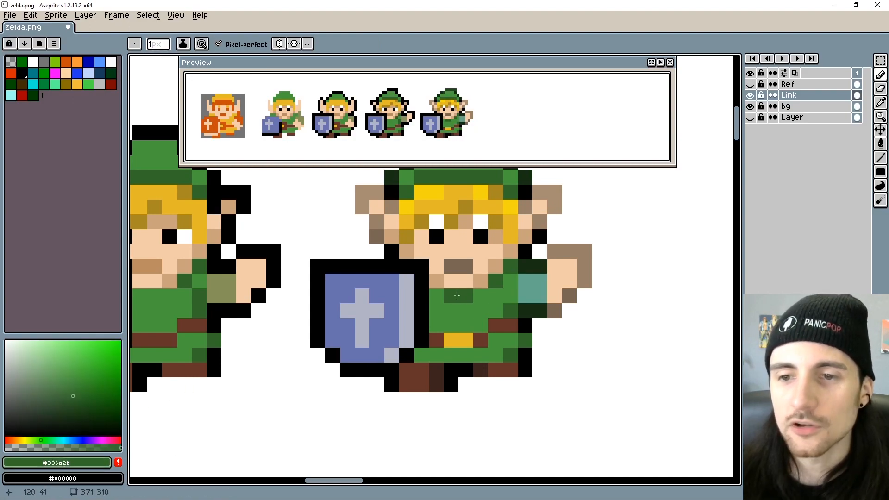
- Recolour the shield's side and lower outline dark blue #29334d and add a silver #b1b3c4 border inside its left and bottom edges
click(555, 430)
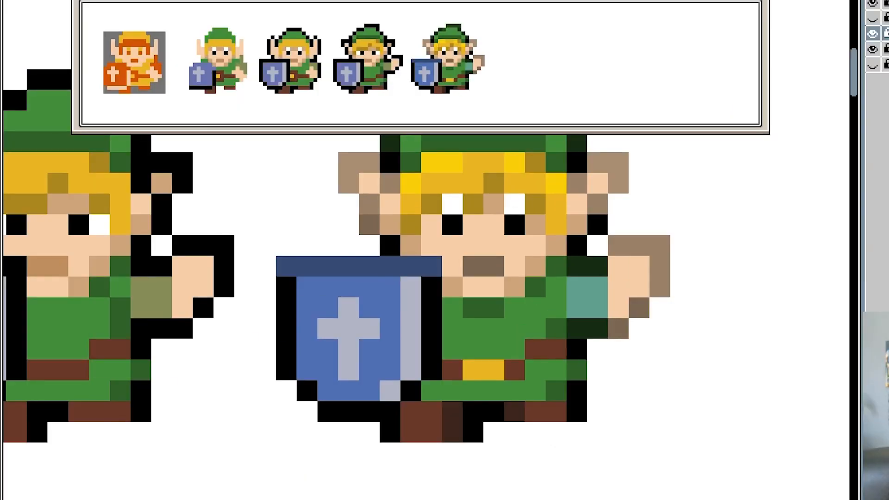
mouse_move(286, 286)
mouse_down()
mouse_move(290, 364)
mouse_move(301, 386)
mouse_move(327, 406)
mouse_move(384, 410)
mouse_move(432, 368)
mouse_move(428, 286)
mouse_up()
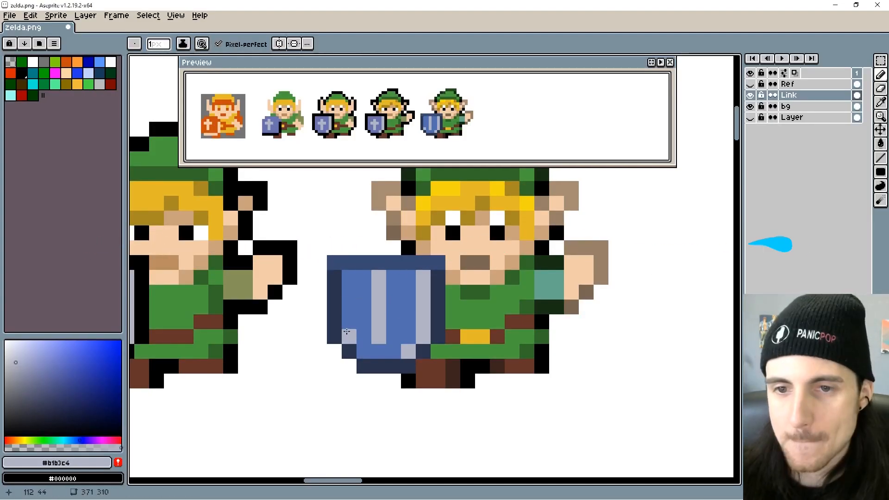
drag(307, 288, 360, 392)
- Place a three-pixel Triforce on the shield in the hair's bright yellow and cover the leftover cross pixels with the shield's blue
alt+click(424, 204)
click(378, 278)
click(364, 293)
click(393, 292)
alt+click(393, 310)
mouse_move(379, 292)
mouse_down()
mouse_move(376, 334)
mouse_move(366, 310)
mouse_move(408, 307)
mouse_up()
- Paint the winged crest below the shield's Triforce in the palette's red, Idx-31
click(21, 95)
click(364, 308)
drag(350, 308, 364, 321)
click(394, 321)
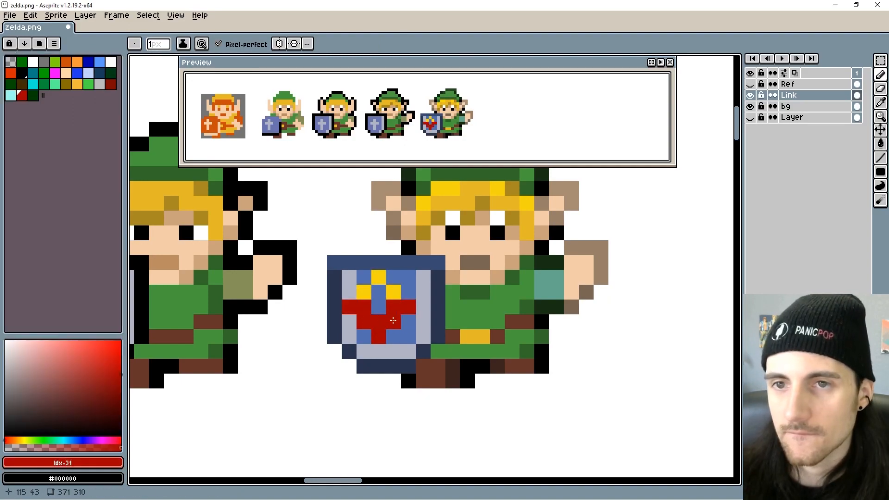
- Add a silver pixel in the shield's upper right inner corner and lighten the red crest's left tip with semi-transparent #b1b3c4
alt+click(424, 287)
click(409, 278)
alt+click(333, 277)
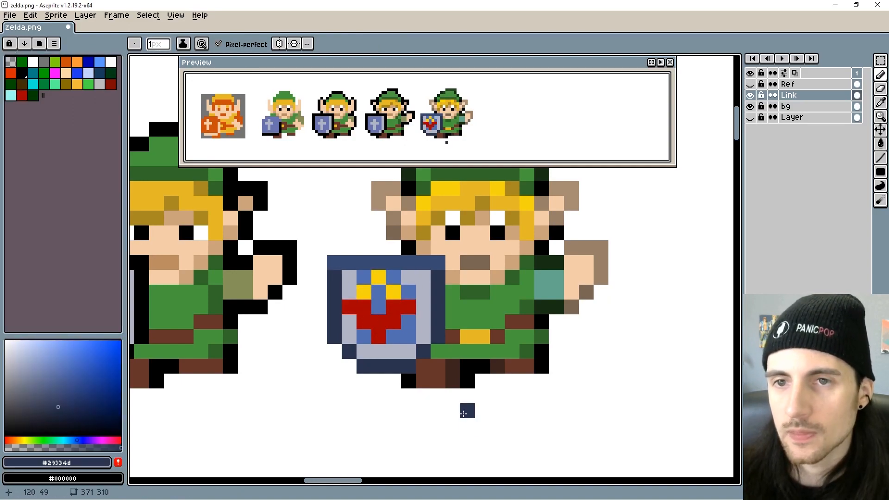
alt+click(399, 352)
click(69, 448)
click(349, 307)
- Repaint the shield's silver bottom border in blue #536fb0, with lighter blue #6d81b5 pixels at its left end and beside the Triforce's top
alt+click(403, 333)
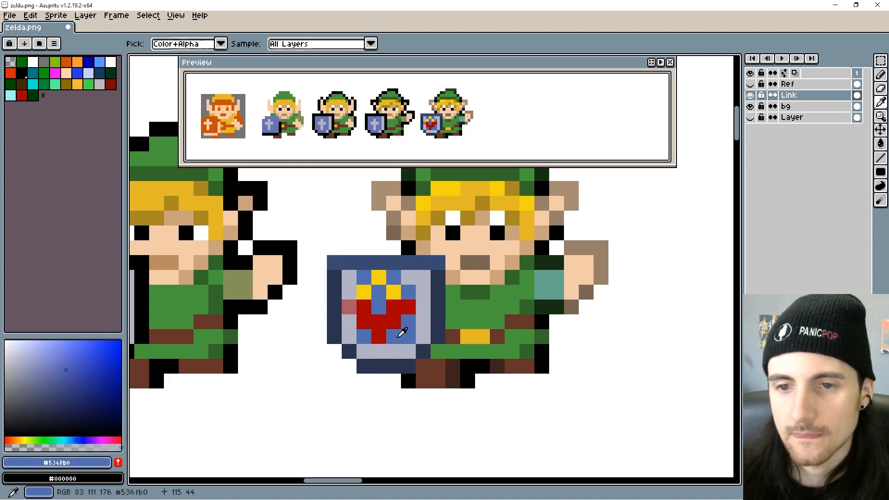
drag(394, 351, 364, 352)
click(51, 367)
click(364, 352)
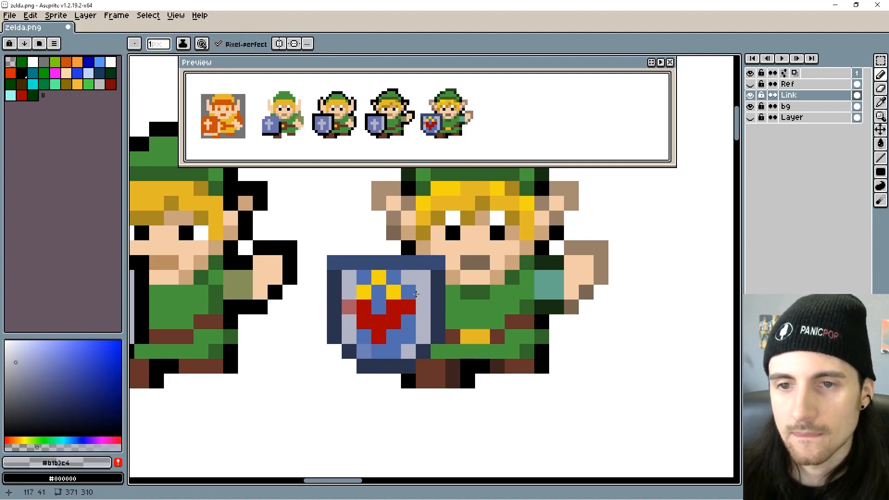
click(364, 277)
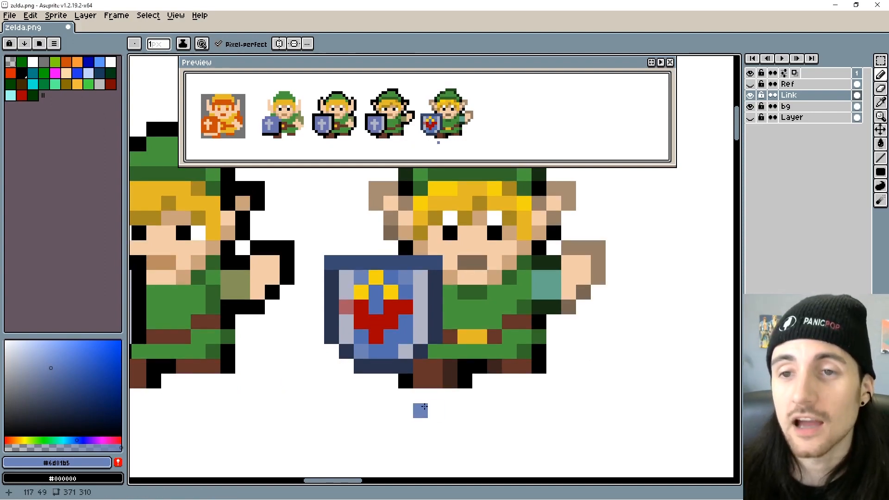
- Fill the bg layer behind the sprites with muted grey-green, HSV 118° 13, 60
mouse_move(423, 377)
mouse_down()
mouse_move(419, 390)
mouse_move(438, 359)
mouse_up()
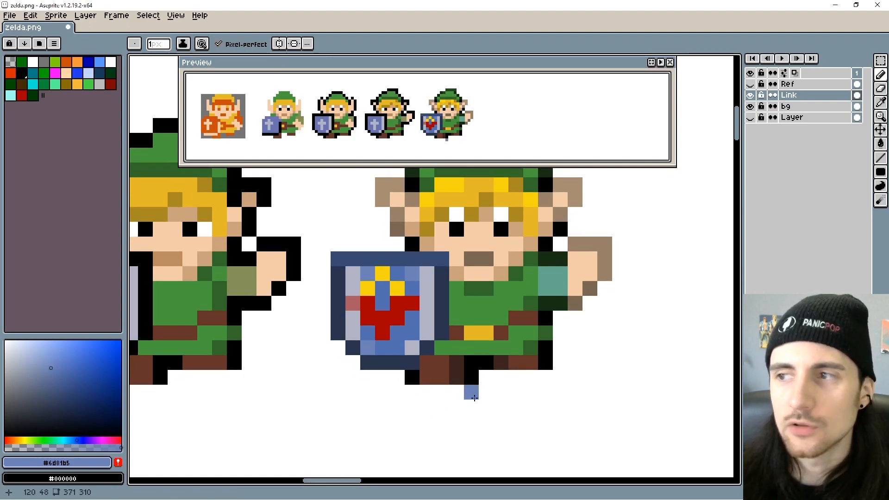
key(i)
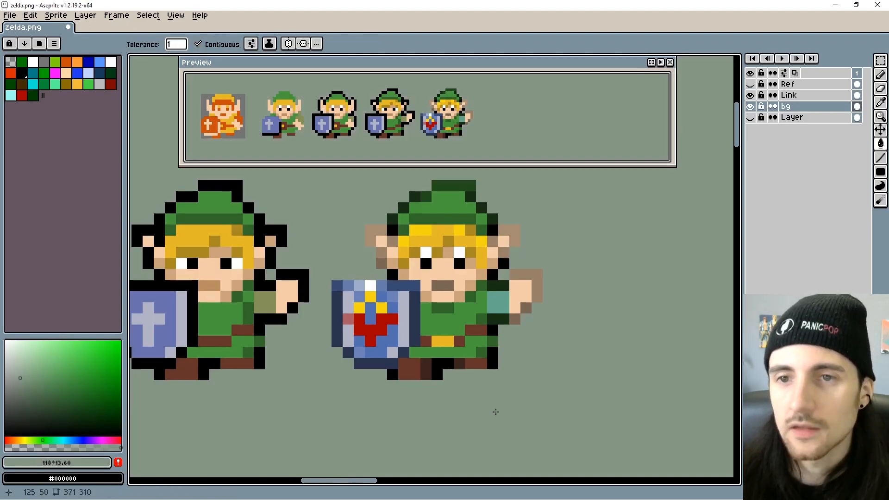
scroll(540, 337, up, 1)
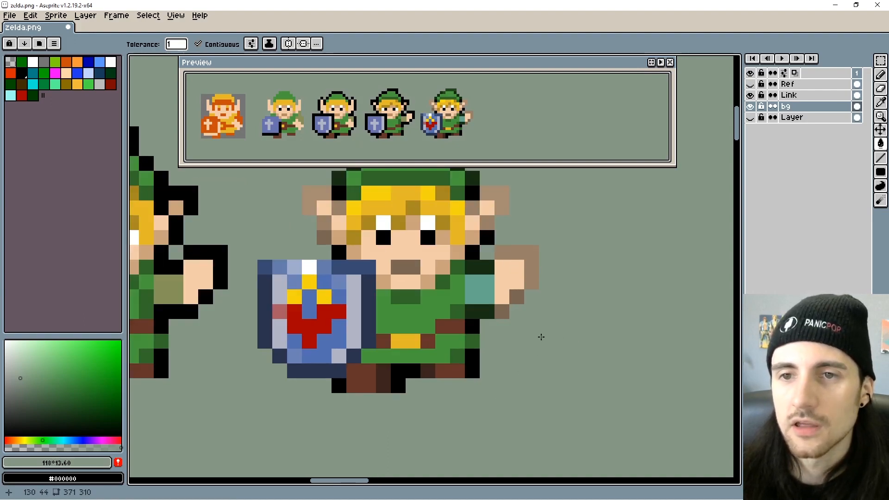
scroll(517, 334, down, 1)
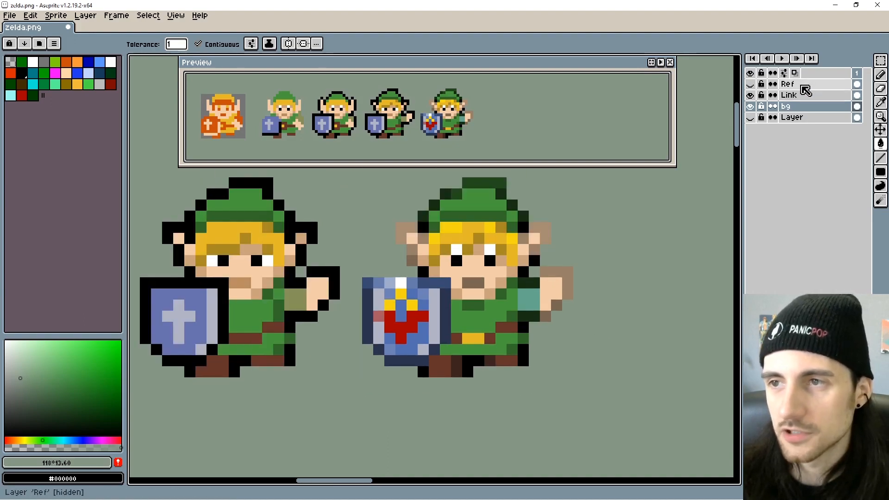
- On the Link layer, try a white highlight at the shield's upper left corner and repaint the entire upper border solid blue #384a72
click(801, 98)
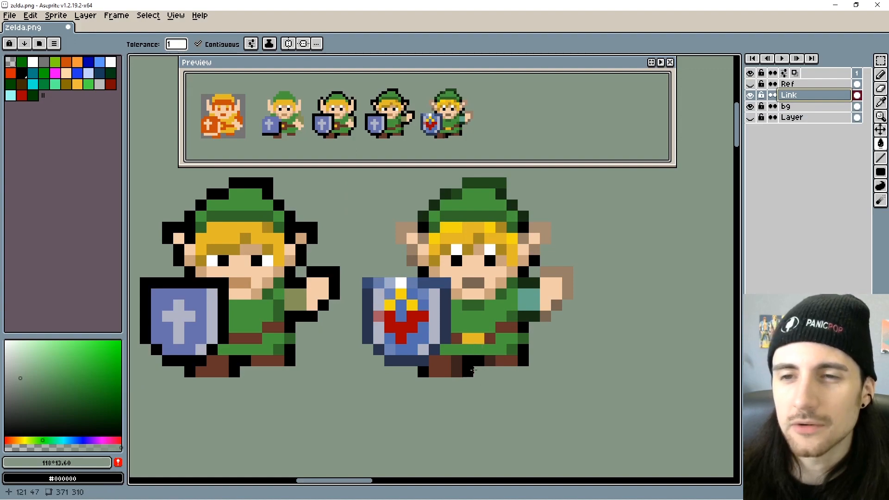
scroll(466, 353, up, 1)
alt+click(377, 254)
key(b)
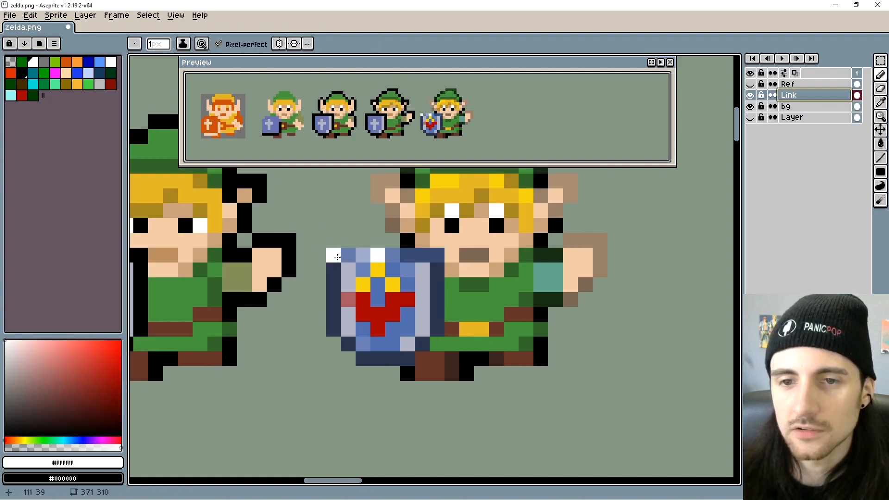
mouse_move(333, 255)
mouse_down()
mouse_move(385, 256)
mouse_move(338, 254)
mouse_up()
alt+click(407, 256)
scroll(399, 311, down, 1)
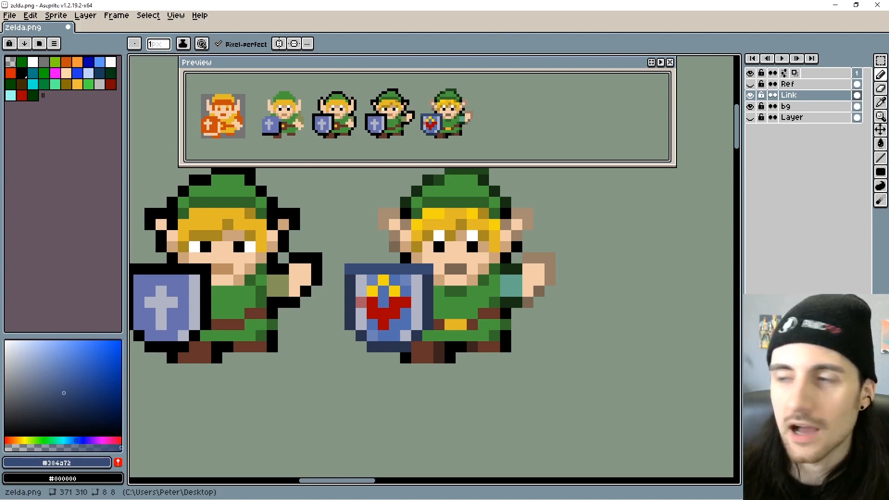
- Repaint the lighter outline pixels of both ears in the darker brown #796654 sampled from the ear's edge
drag(587, 331, 529, 370)
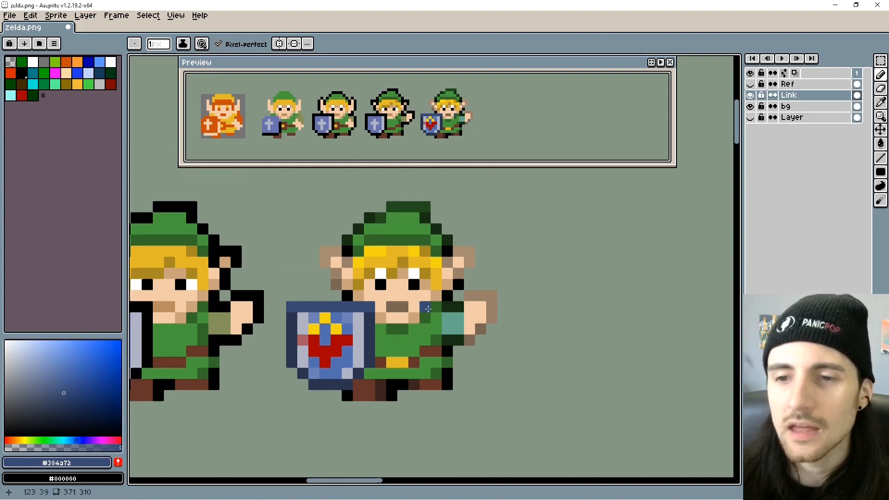
scroll(425, 310, up, 1)
drag(418, 310, 428, 319)
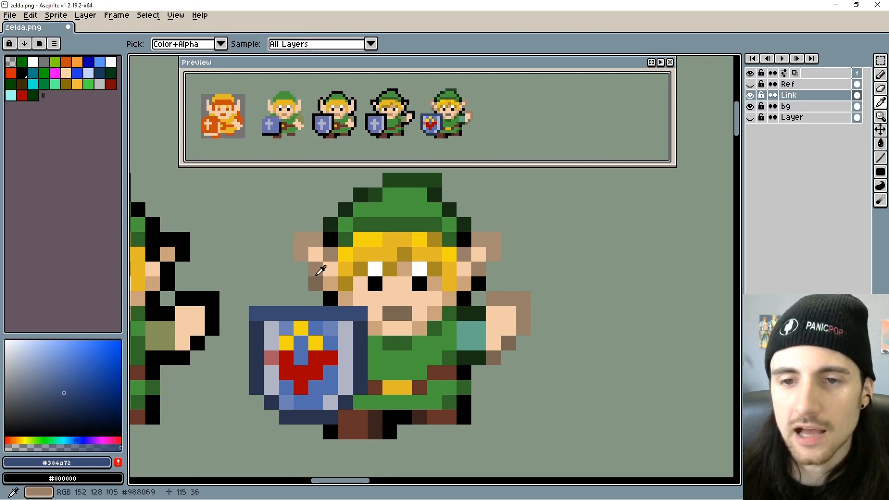
alt+click(319, 269)
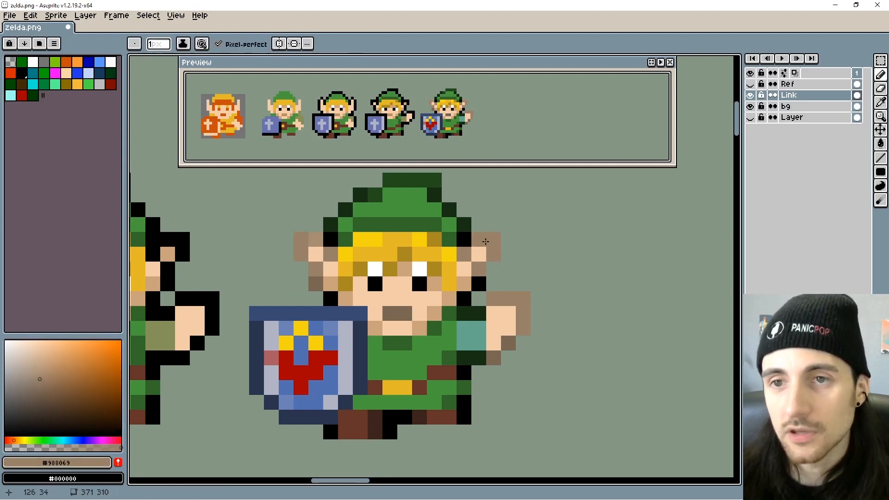
alt+click(313, 269)
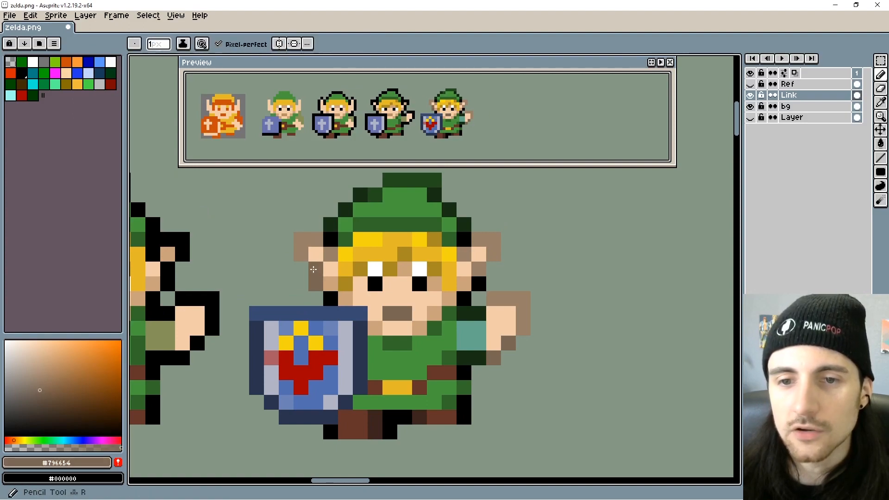
click(300, 254)
click(492, 252)
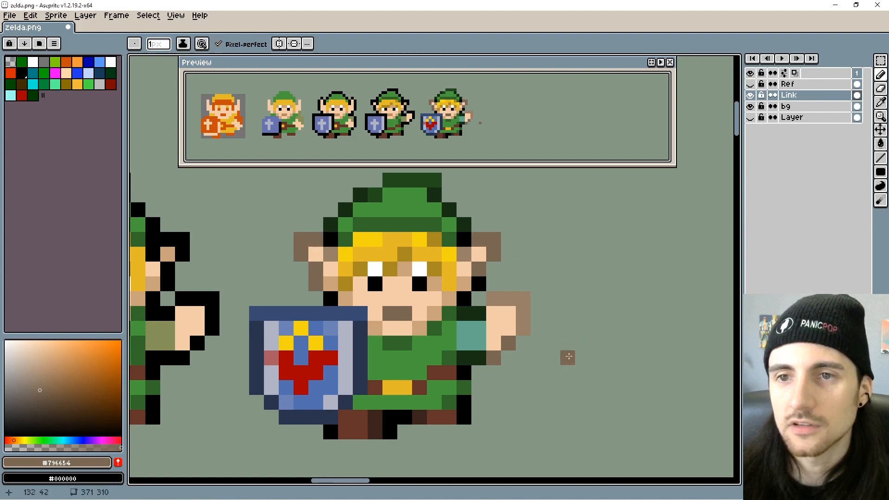
- Darken the raised hand's outline with brown #796654 and shade the tunic with the slightly darker green #408835
mouse_move(545, 395)
mouse_down()
mouse_move(538, 364)
mouse_move(522, 362)
mouse_up()
mouse_move(501, 296)
mouse_down()
mouse_move(500, 270)
mouse_move(474, 269)
mouse_up()
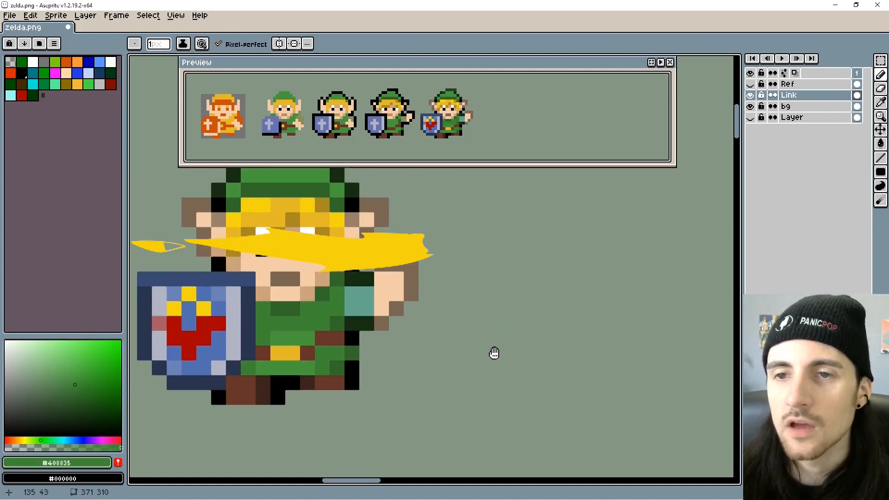
drag(494, 354, 554, 361)
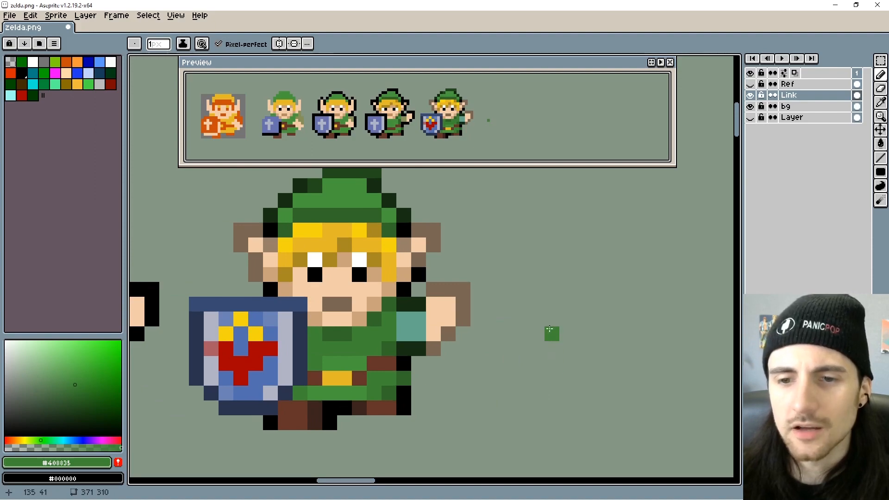
mouse_move(549, 329)
mouse_down()
mouse_move(565, 316)
mouse_move(575, 323)
mouse_move(580, 304)
mouse_up()
drag(542, 357, 565, 346)
- Add a layer named shadow above bg and draw a translucent black oval shadow beneath Link's feet
drag(75, 387, 7, 434)
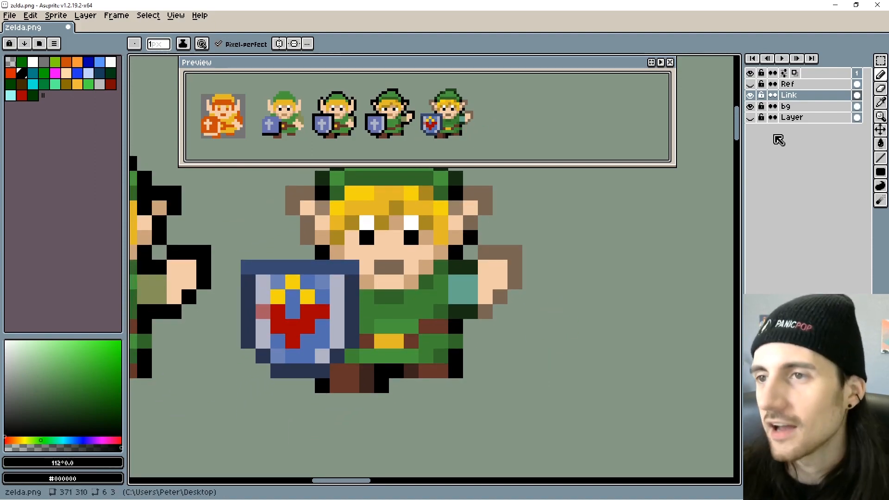
click(789, 106)
right_click(789, 106)
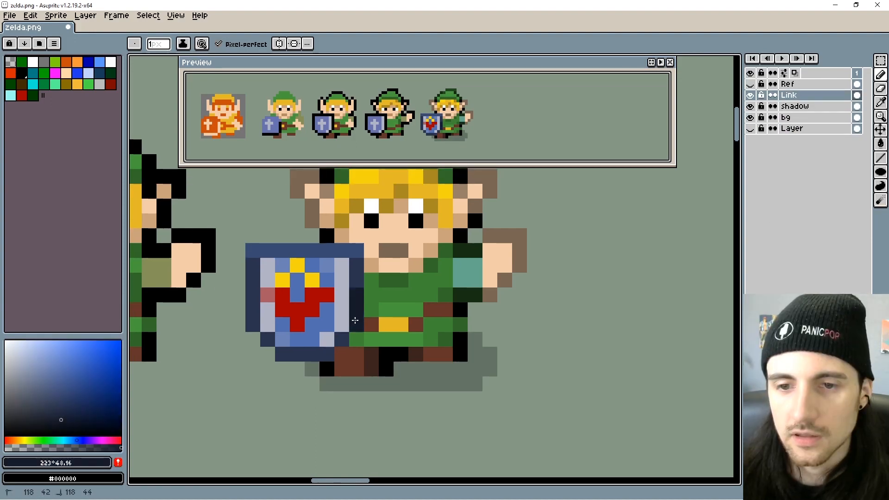
- On the Link layer, darken the shield's right and lower outline with navy #161b2a, using black along the bottom edge and lower right
mouse_move(343, 331)
mouse_down()
mouse_move(332, 350)
mouse_move(302, 351)
mouse_up()
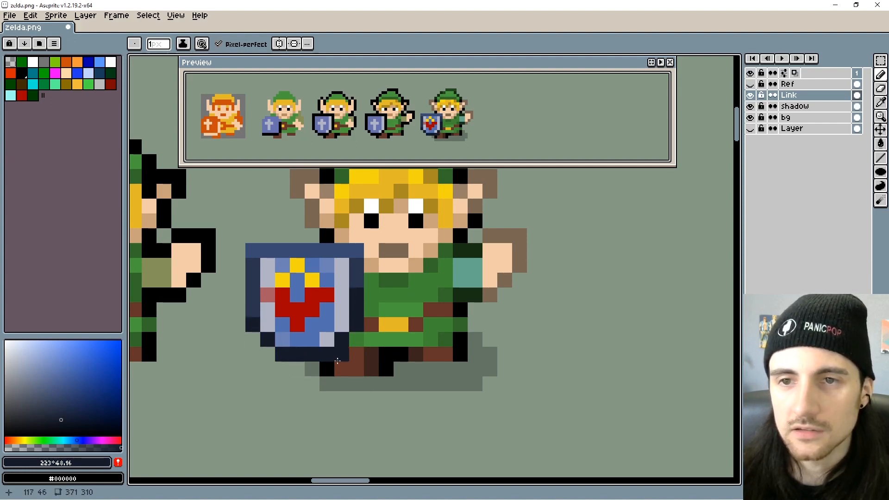
drag(68, 421, 65, 424)
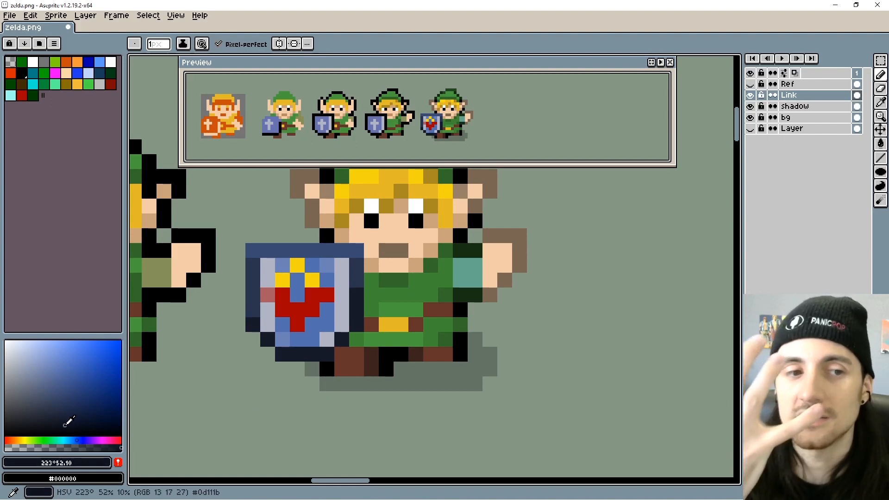
click(256, 374)
key(ctrl+z)
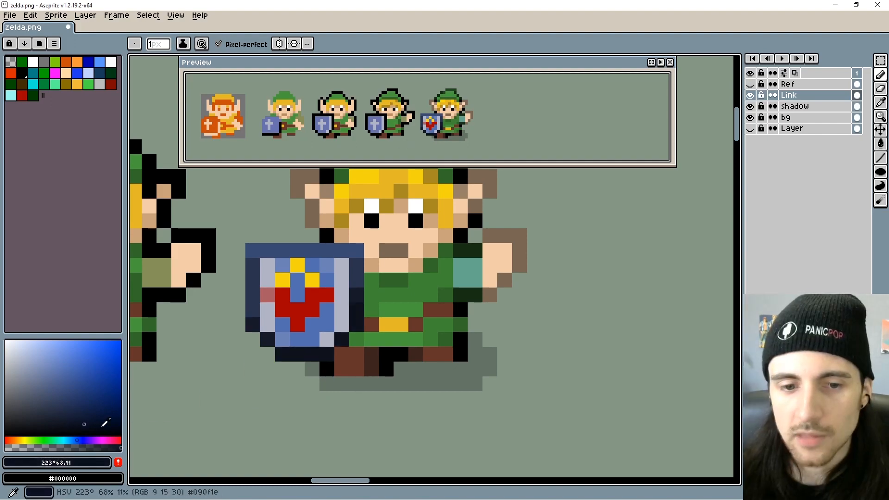
drag(103, 423, 139, 452)
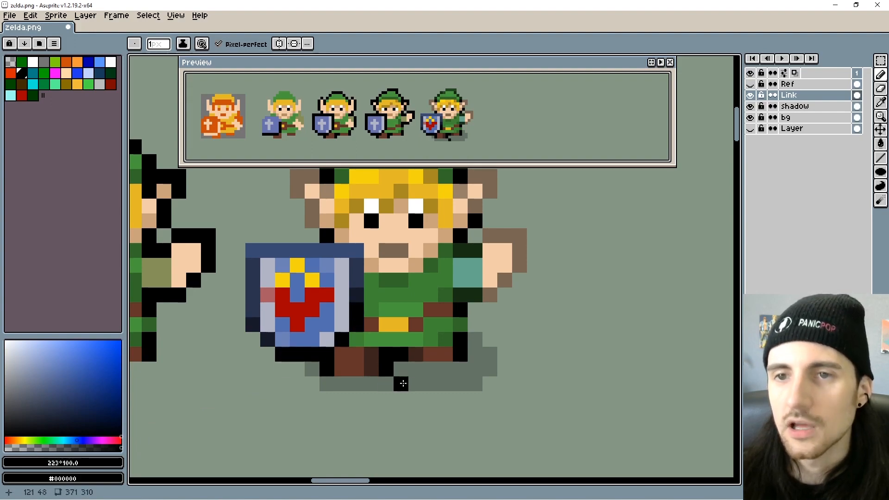
- Extend the dark navy #161b2a one pixel higher on the shield's right outline
alt+click(357, 292)
click(356, 281)
scroll(367, 304, up, 4)
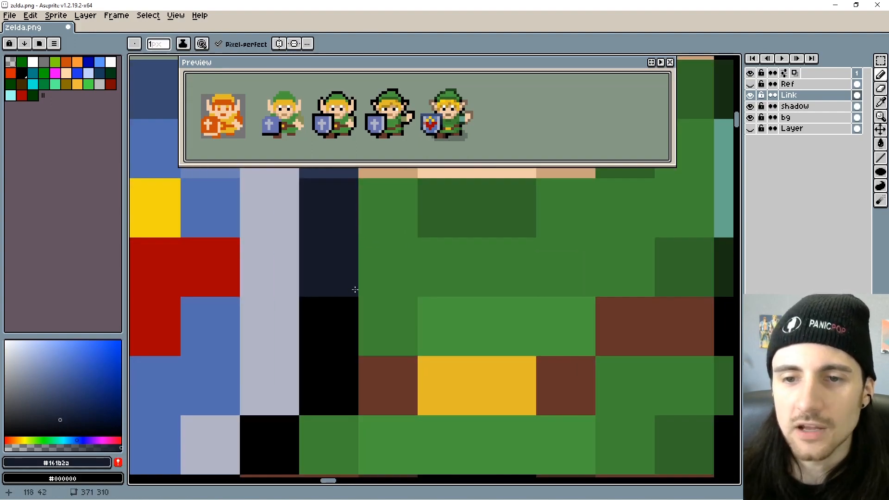
scroll(360, 278, down, 1)
drag(403, 258, 450, 320)
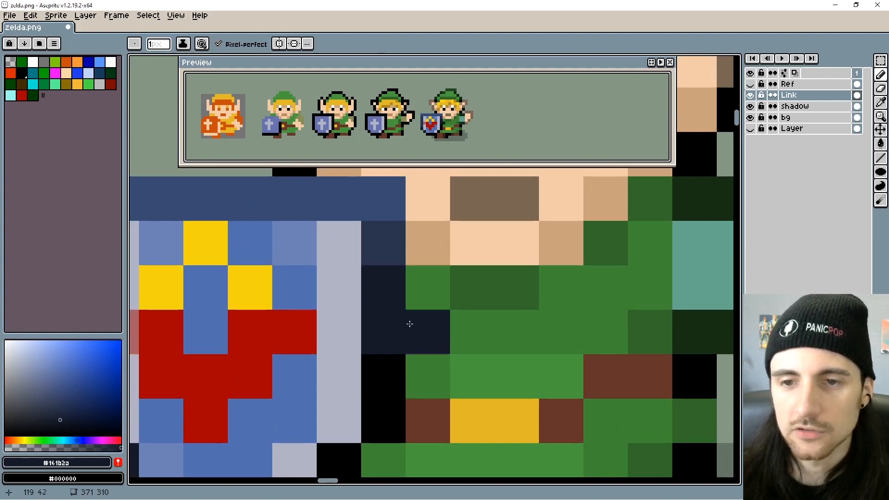
alt+click(391, 248)
scroll(424, 333, down, 1)
mouse_move(484, 390)
mouse_down()
mouse_move(470, 323)
mouse_move(592, 317)
mouse_up()
scroll(592, 317, up, 1)
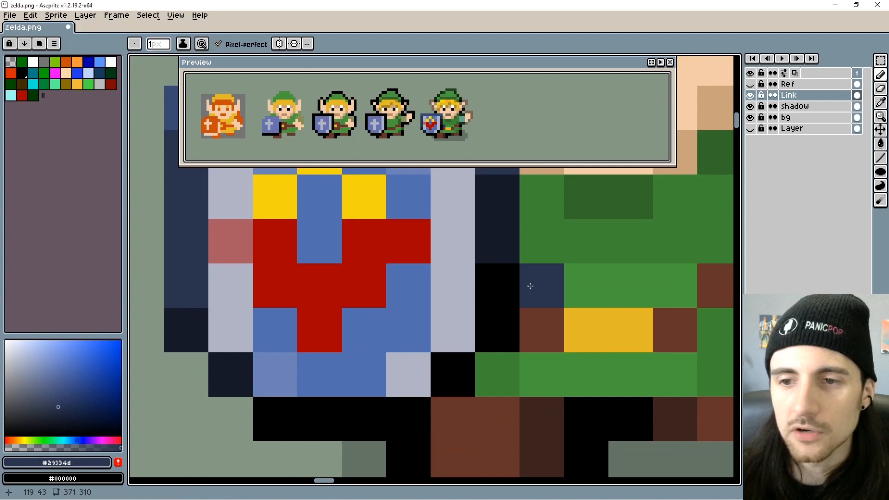
alt+click(500, 300)
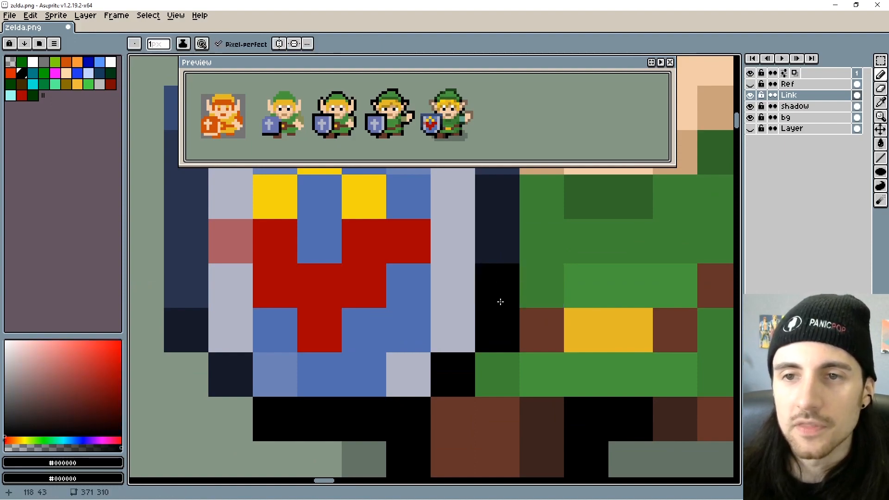
scroll(553, 281, down, 2)
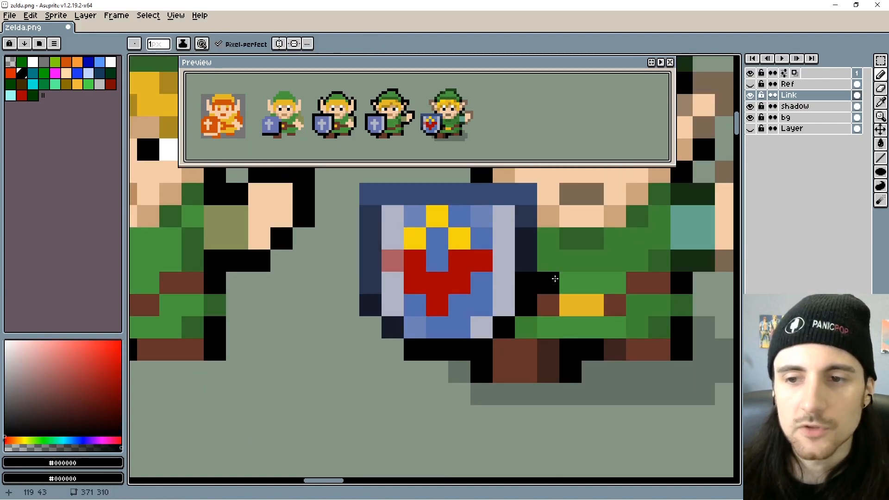
scroll(556, 298, right, 2)
scroll(562, 297, down, 1)
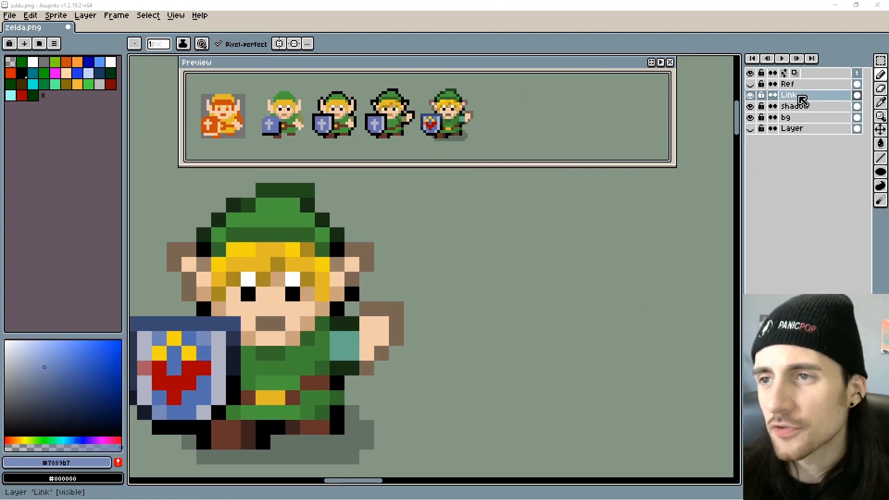
- Create a new layer above the Link layer and name it Sword
right_click(803, 100)
click(808, 116)
double_click(799, 97)
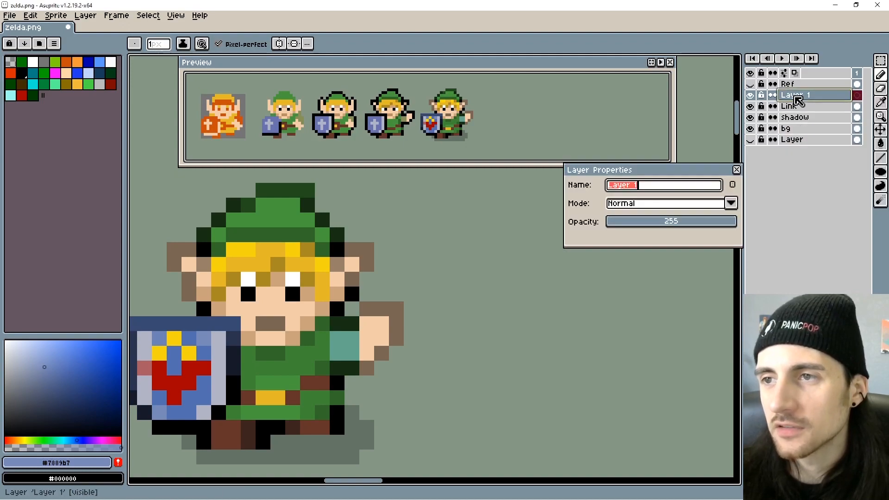
text(Sword)
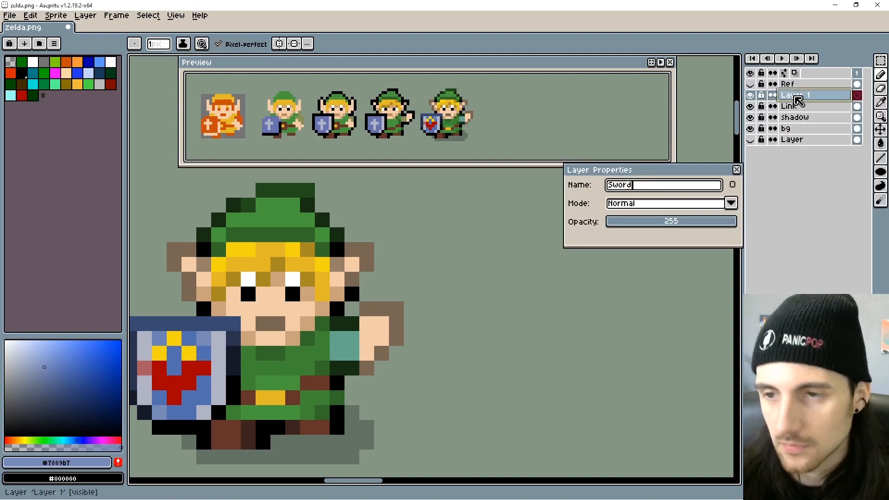
key(Return)
- Consult DuckDuckGo image results for "link pixel sword" and draw the crossguard over the raised hand in blue #536fb0 with symmetry
click(314, 288)
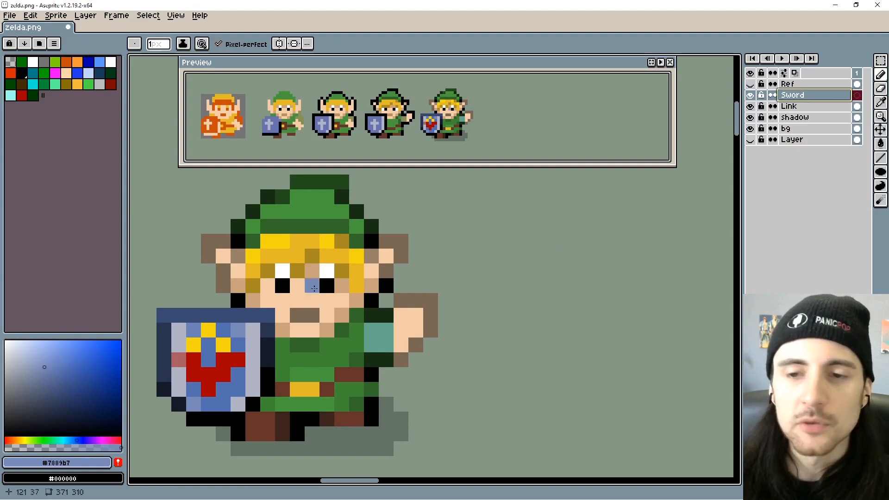
drag(475, 292, 494, 308)
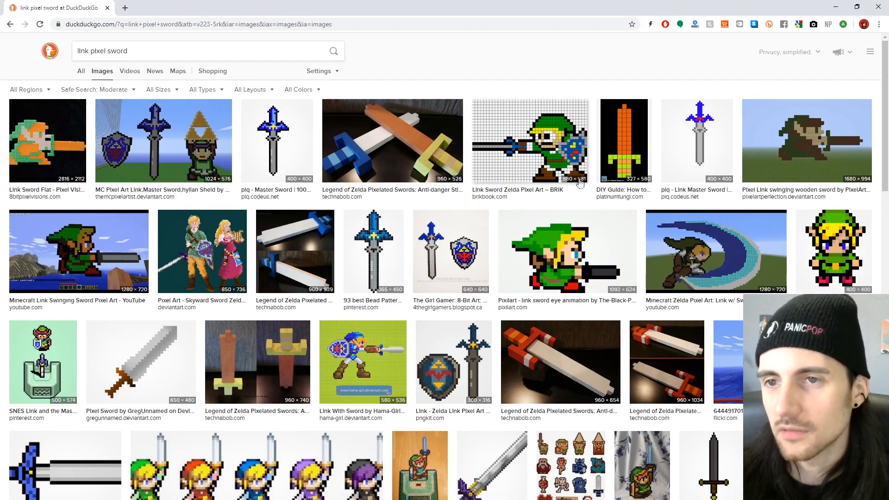
click(550, 161)
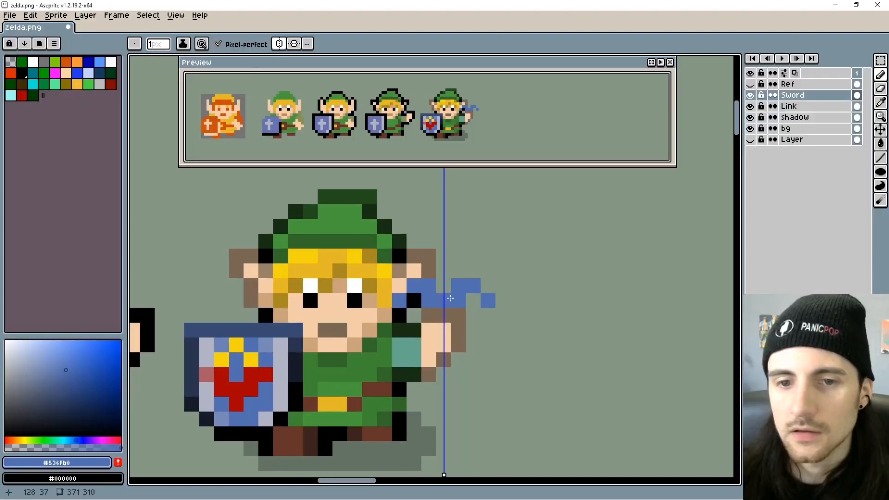
- Outline the sword's blue crossguard symmetrically in dark navy #161b2a sampled from the shield's edge
key(i)
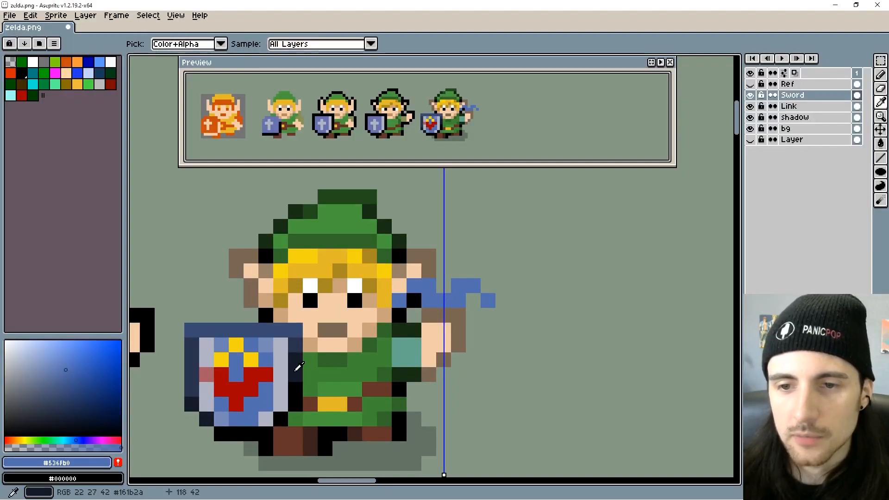
click(298, 367)
key(b)
click(472, 301)
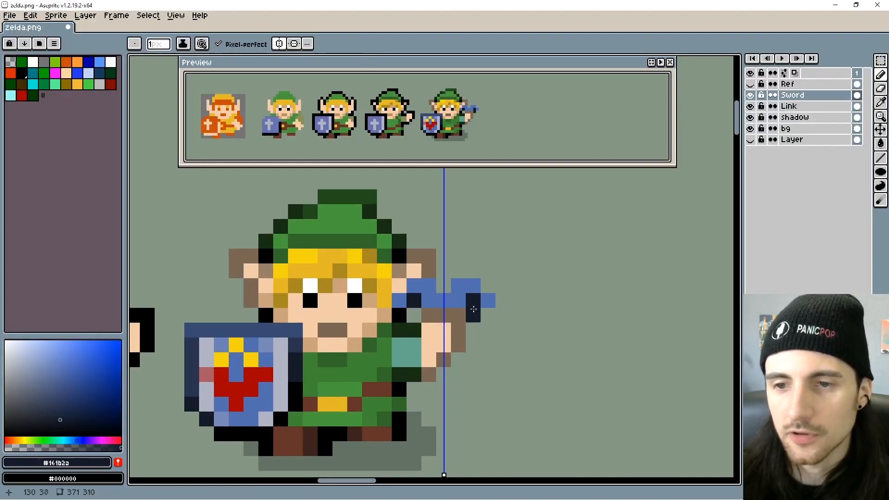
click(488, 315)
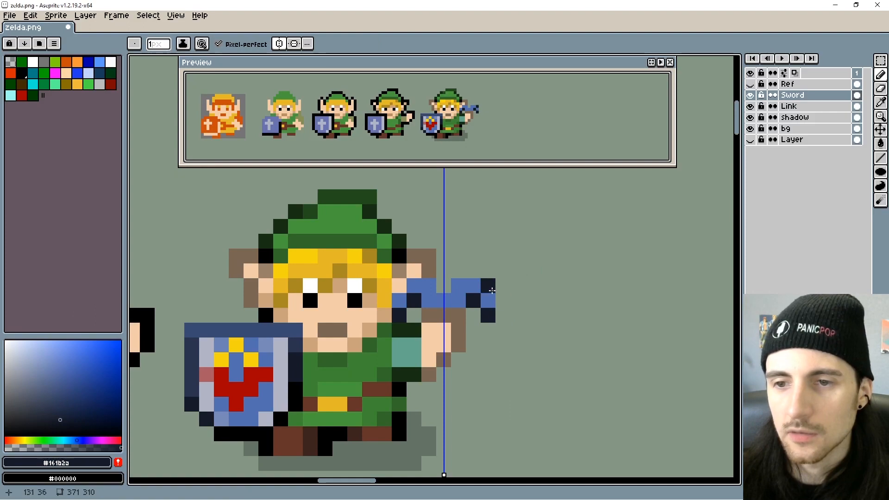
click(488, 287)
drag(478, 277, 452, 274)
click(502, 301)
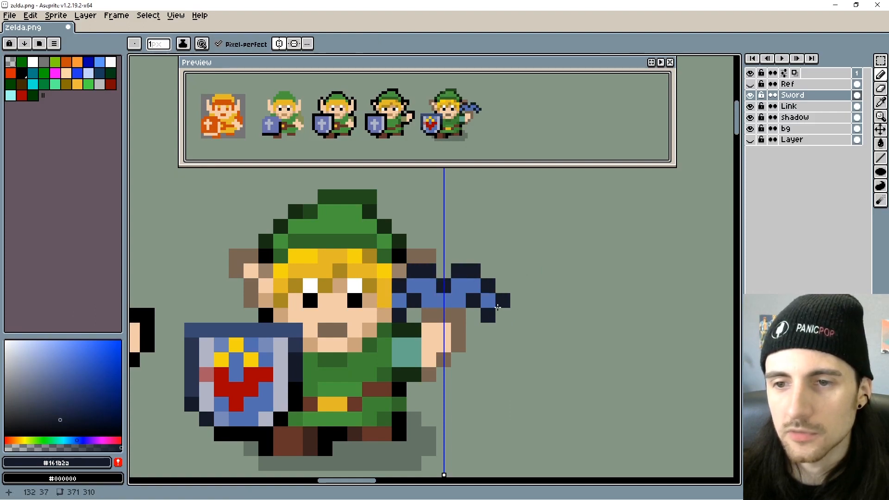
- Complete the crossguard's dark navy outline at its outer lower corners and place a yellow #f4d610 gem pixel at its bottom centre
click(500, 316)
click(499, 315)
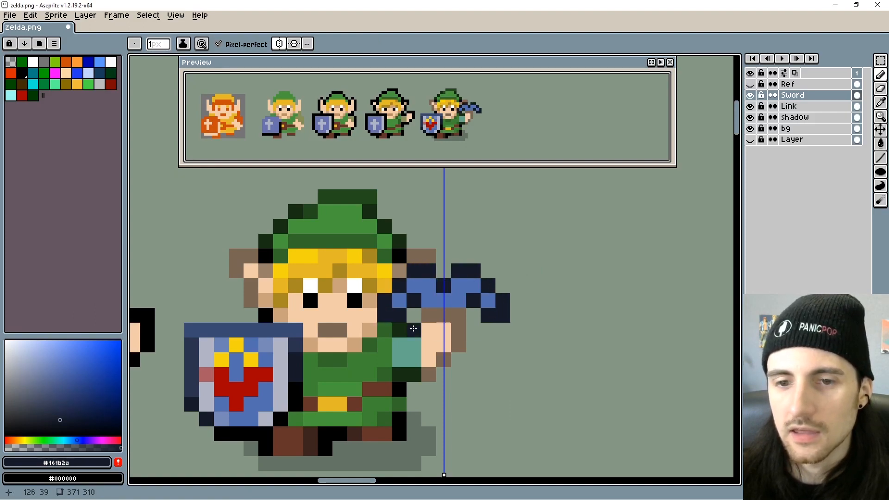
alt+click(361, 253)
click(444, 296)
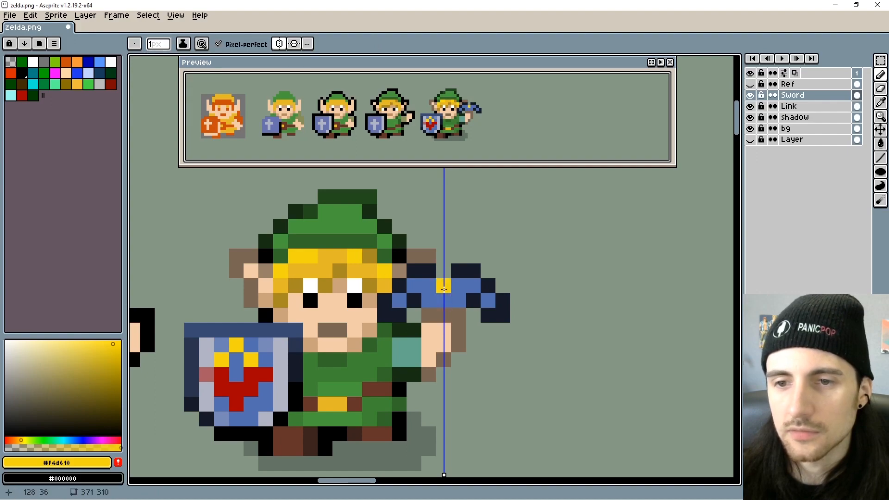
key(ctrl+z)
click(445, 290)
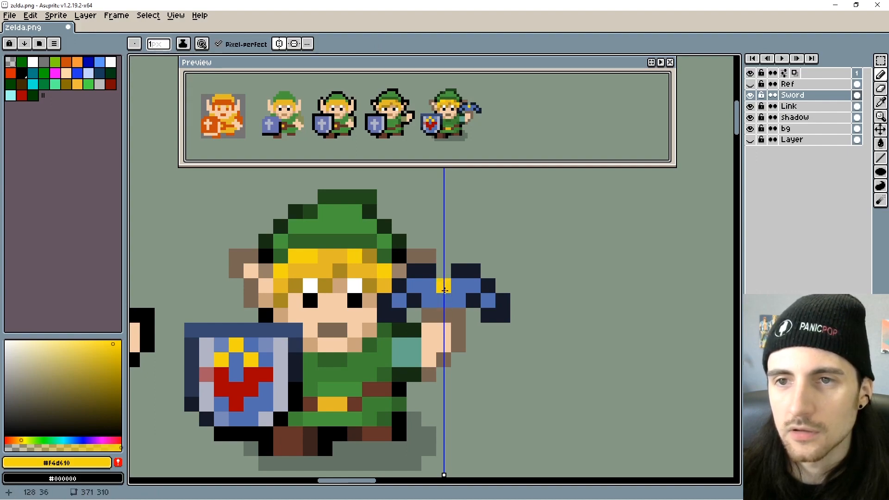
key(ctrl+z)
click(444, 297)
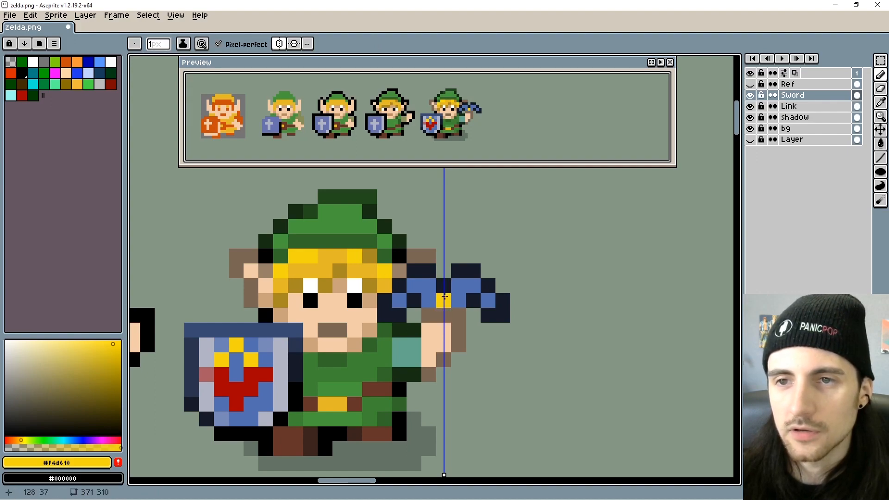
- Draw a three-pixel-wide grey #b2b2b2 blade rising from the crossguard with symmetry, ending in a one-pixel-wide tip above the hat
key(i)
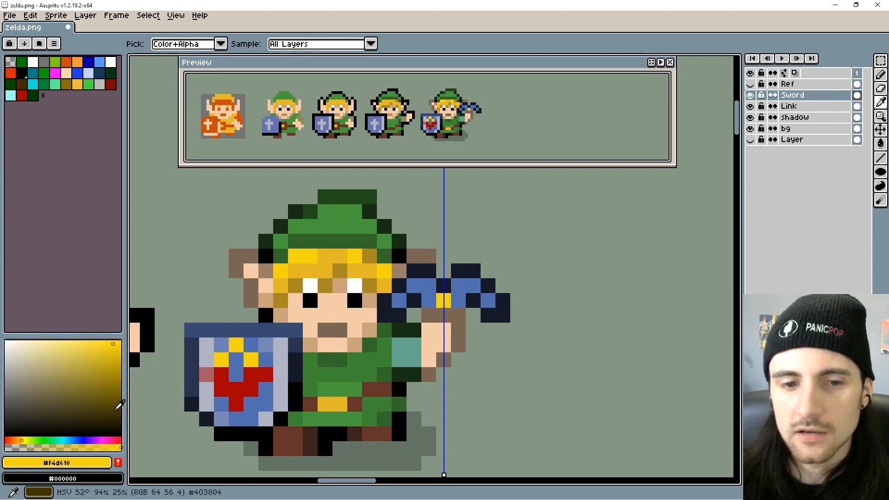
drag(119, 406, 7, 342)
key(b)
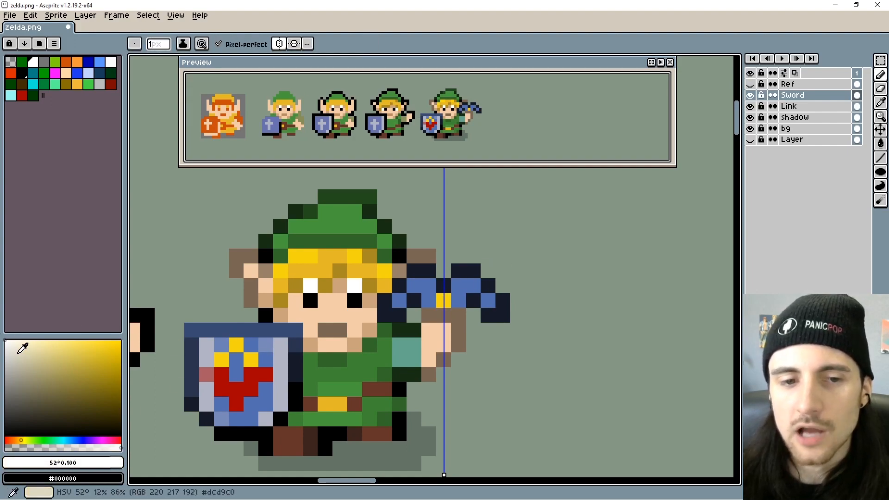
click(6, 369)
drag(470, 304, 465, 366)
drag(437, 333, 436, 177)
scroll(482, 232, up, 1)
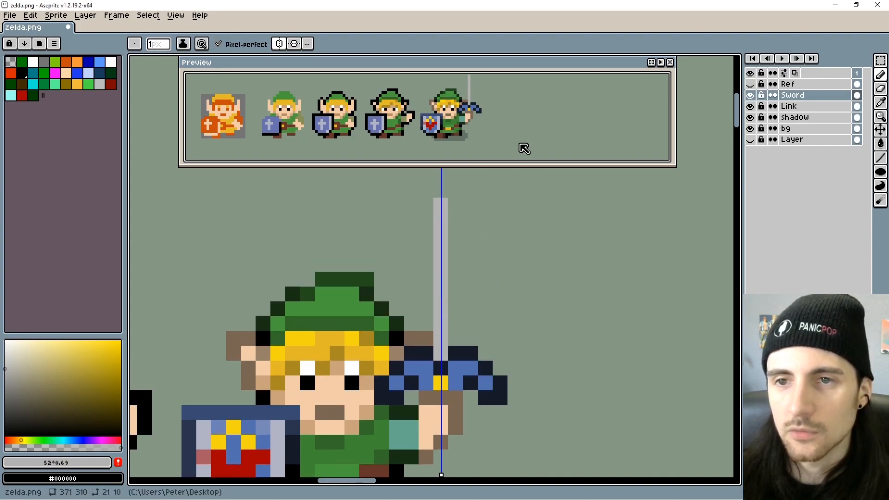
scroll(500, 313, up, 2)
click(461, 268)
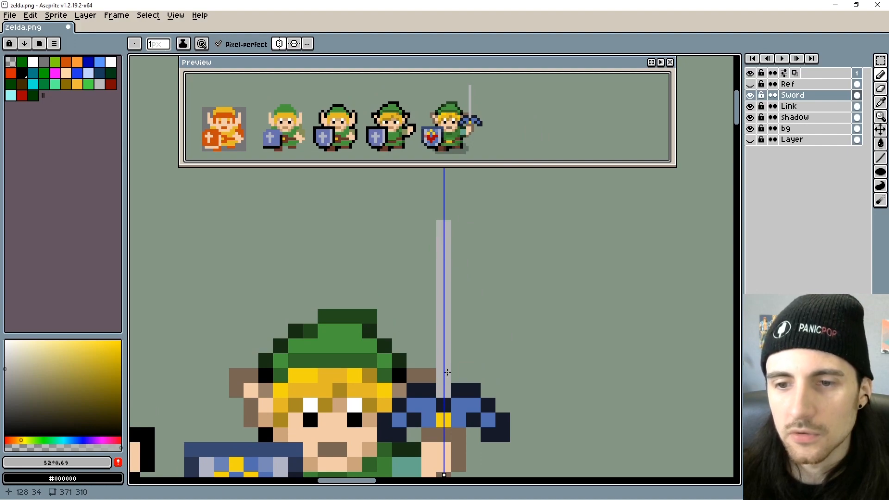
drag(455, 375, 454, 248)
- Choose white #ffffff as the drawing colour and turn off horizontal symmetry
click(32, 62)
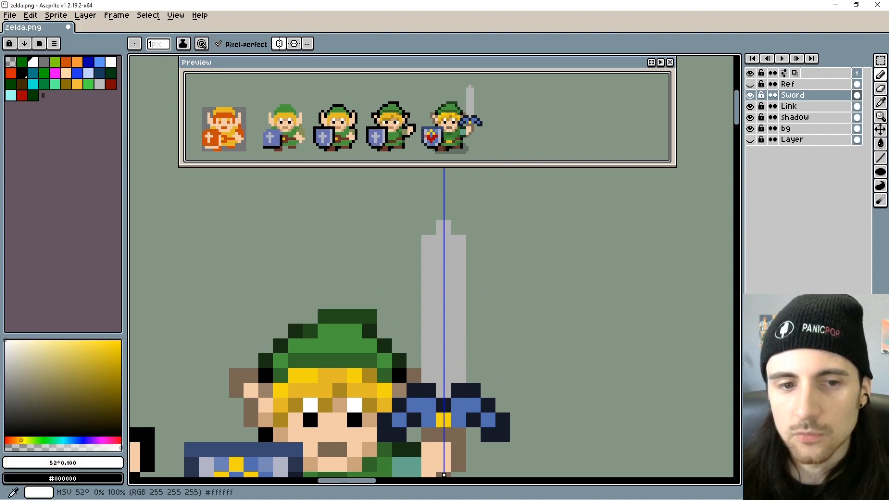
click(444, 176)
click(279, 43)
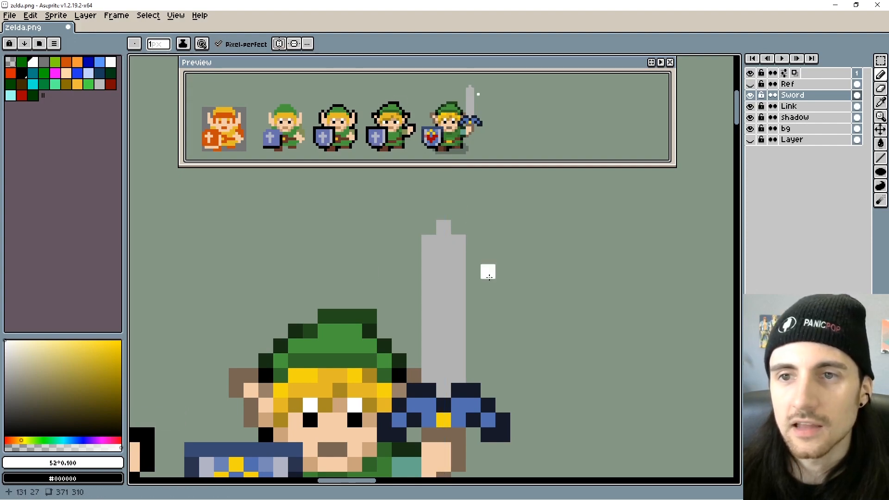
- Try diagonal white highlight bands across the sword's blade, and paint them over in grey #b2b2b2
drag(490, 297, 480, 282)
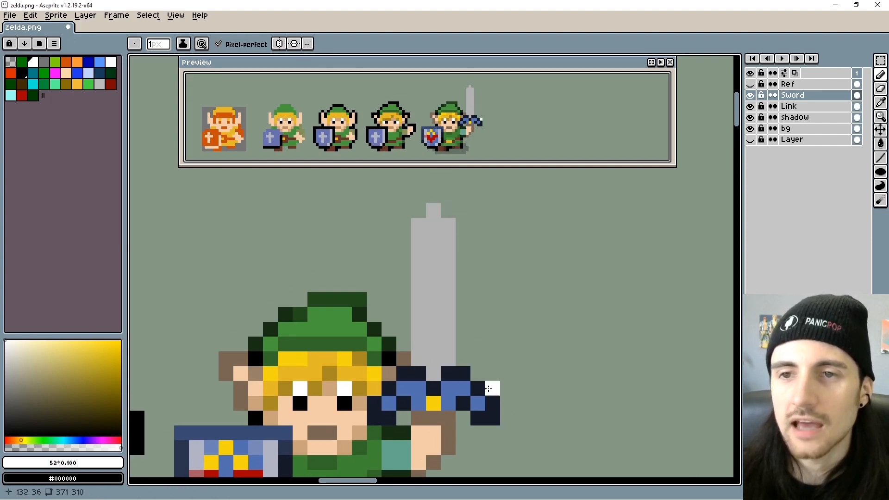
mouse_move(580, 321)
mouse_down()
mouse_move(576, 314)
mouse_move(580, 329)
mouse_up()
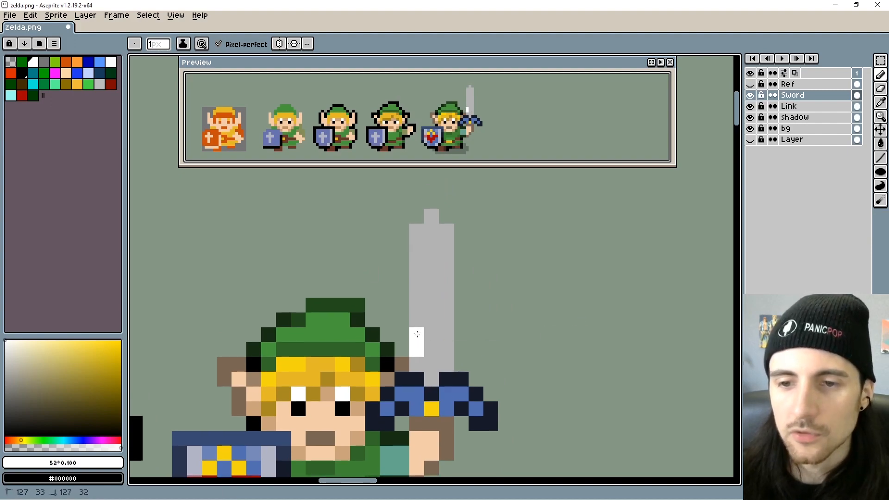
mouse_move(417, 329)
mouse_down()
mouse_move(444, 322)
mouse_move(445, 308)
mouse_move(417, 284)
mouse_move(417, 269)
mouse_move(434, 276)
mouse_move(447, 245)
mouse_up()
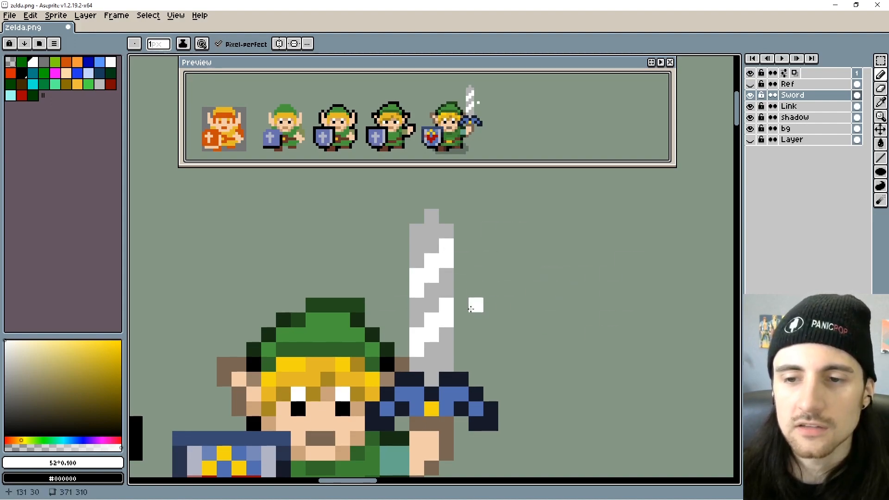
alt+click(419, 299)
mouse_move(417, 290)
mouse_down()
mouse_move(416, 266)
mouse_move(427, 273)
mouse_move(447, 245)
mouse_up()
alt+click(431, 327)
drag(417, 305, 450, 278)
drag(418, 363, 446, 337)
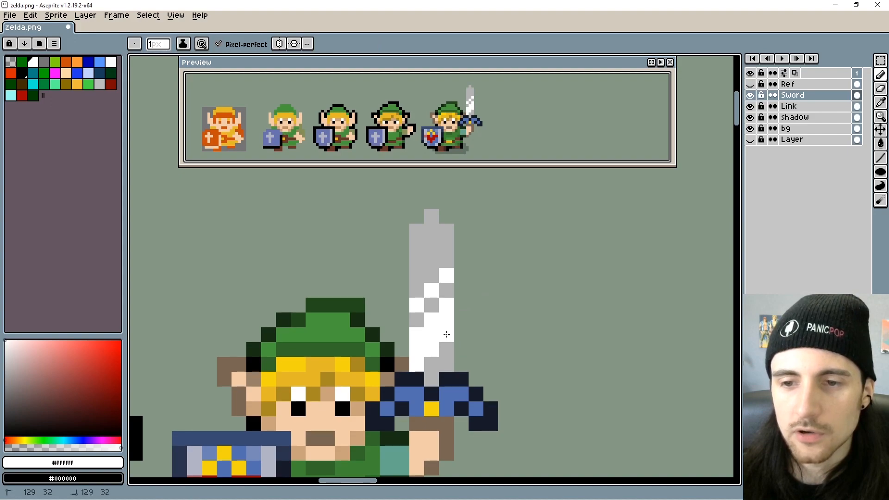
click(417, 260)
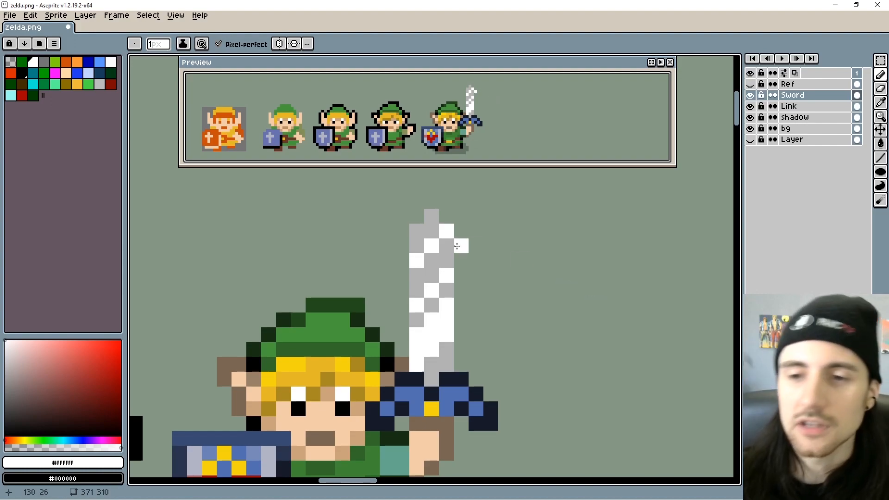
alt+click(427, 266)
mouse_move(420, 265)
mouse_down()
mouse_move(423, 364)
mouse_move(433, 286)
mouse_up()
drag(433, 242, 444, 327)
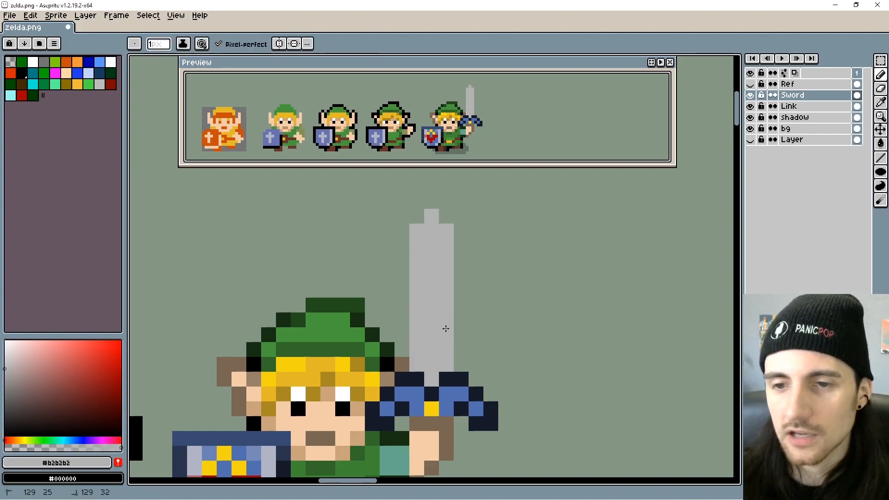
- Paint the blade's tip and the two full rows below it white, extending the white one pixel further down both edges
click(6, 340)
click(437, 209)
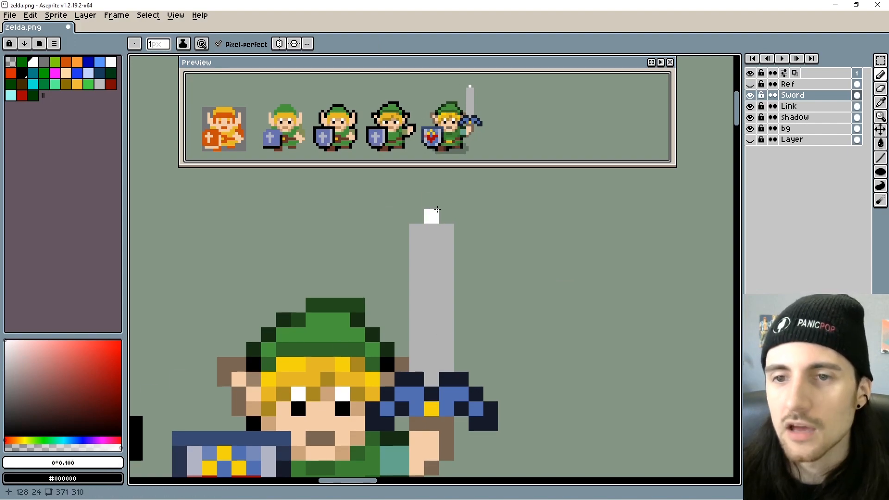
click(443, 232)
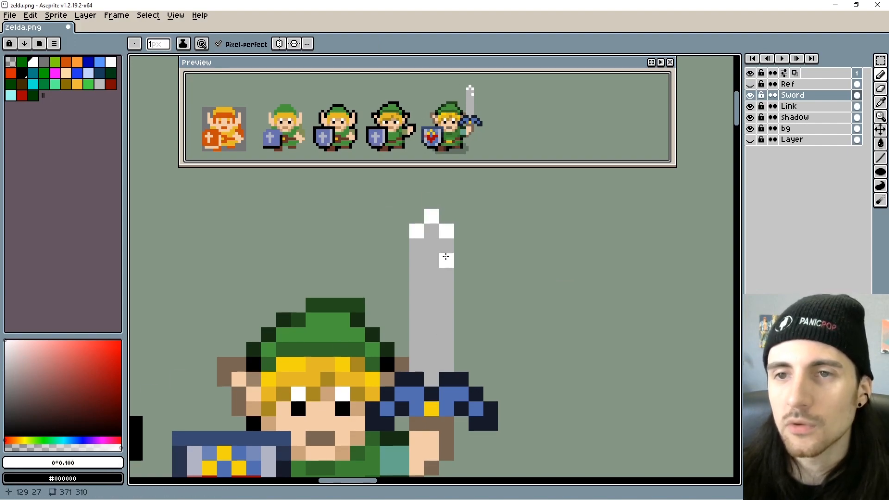
click(431, 231)
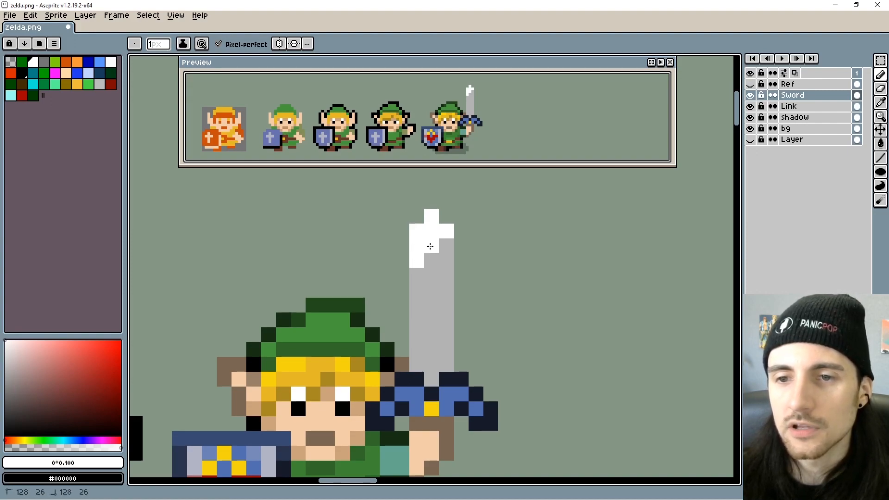
click(446, 246)
click(446, 261)
- Shade both blade edges and the centre pixel just below the white tip in light grey #cecece, blended from semi-transparent white
key(i)
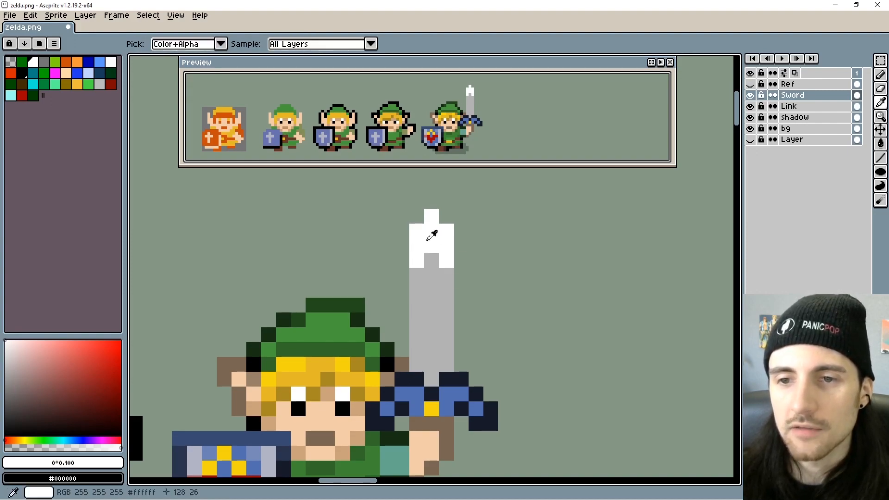
alt+click(427, 241)
click(57, 448)
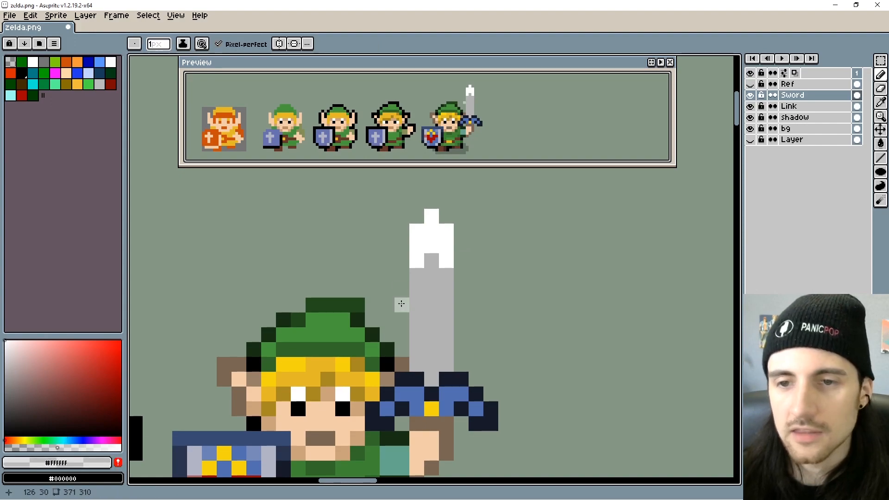
click(417, 276)
click(447, 275)
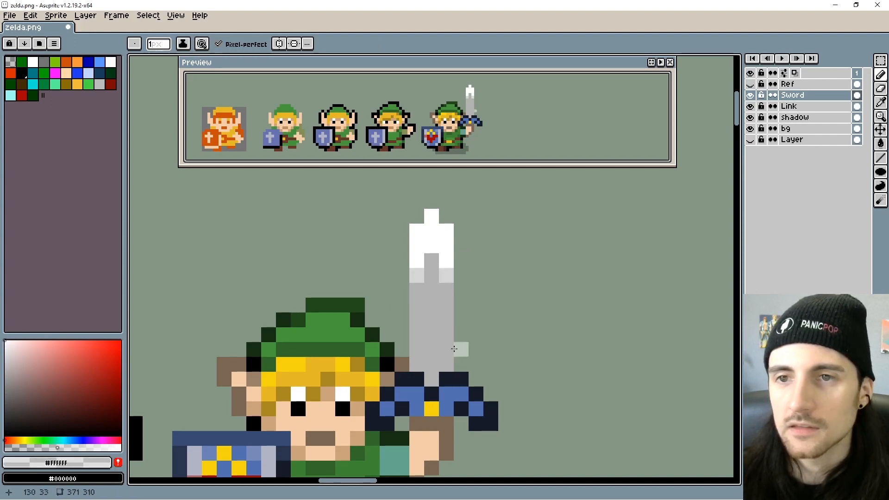
click(47, 448)
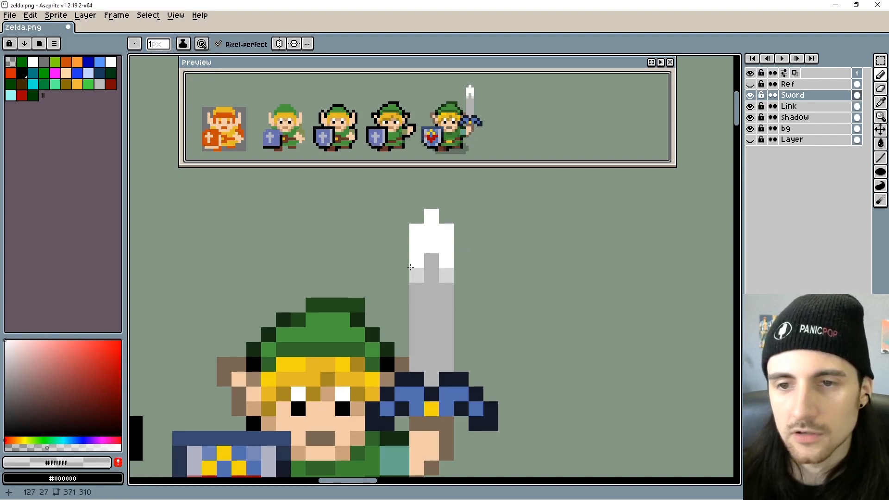
alt+click(433, 259)
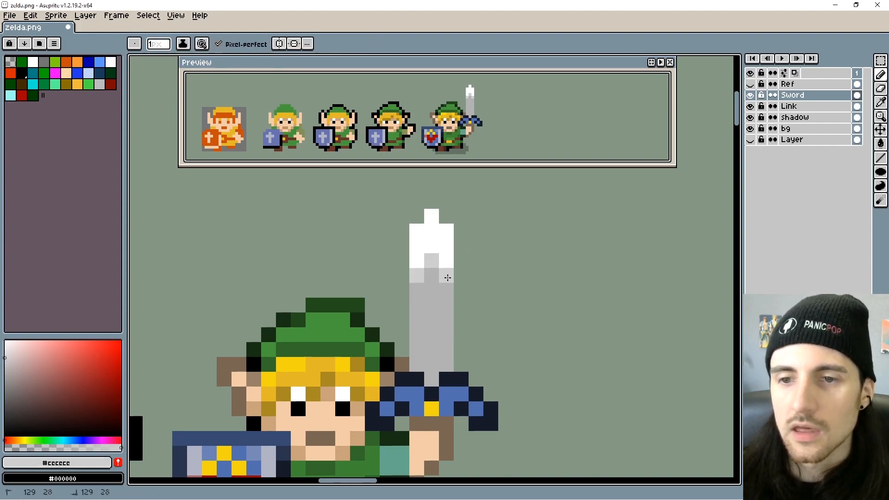
mouse_move(448, 277)
mouse_down()
mouse_move(419, 287)
mouse_move(419, 306)
mouse_move(448, 303)
mouse_up()
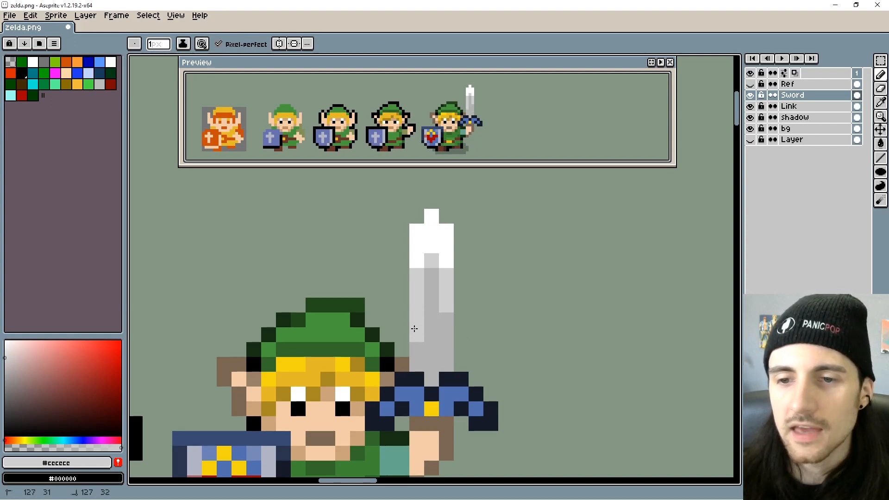
click(446, 321)
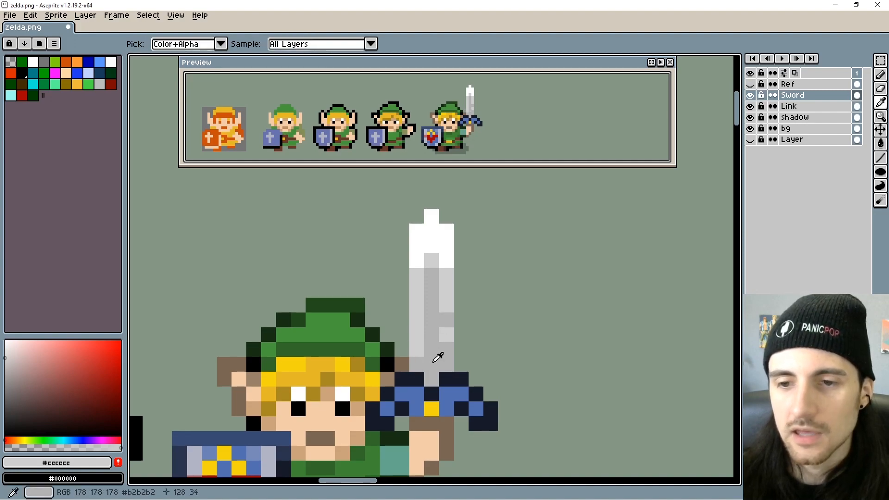
- Draw a darker grey #8b8b8b centre groove up from the crossguard, and soften its upper end with one semi-transparent pixel
click(103, 396)
click(5, 383)
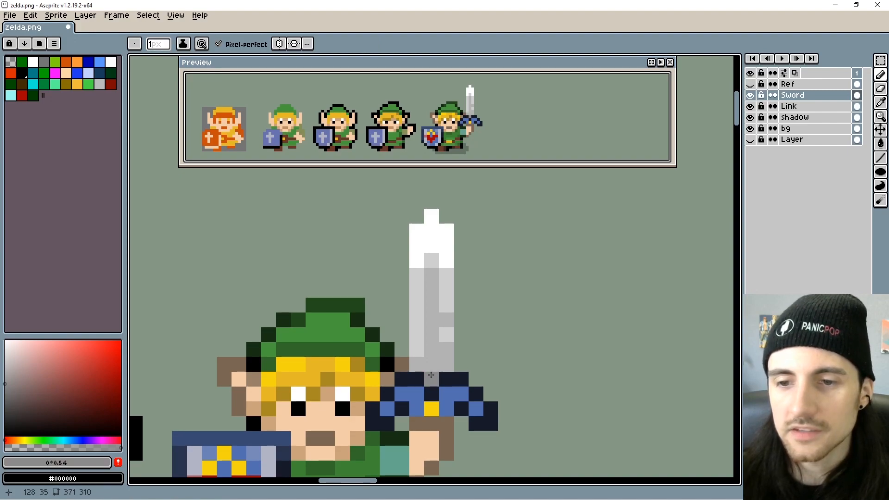
drag(431, 375, 432, 338)
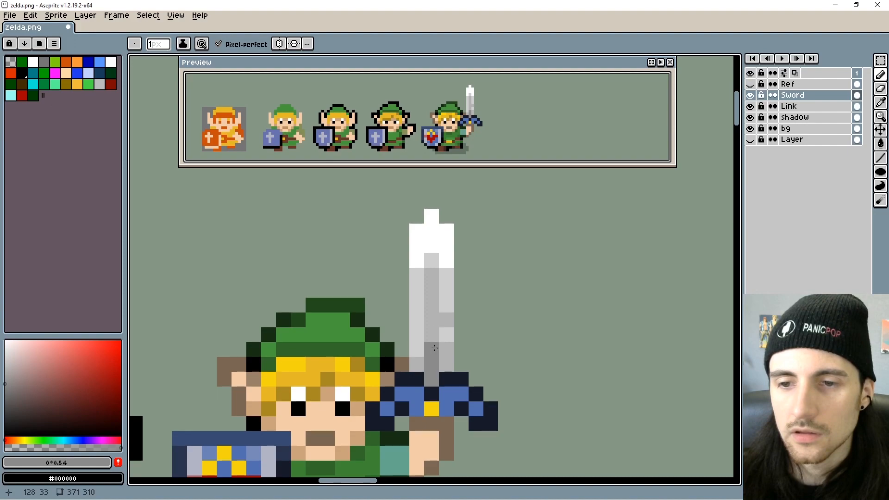
drag(435, 347, 434, 324)
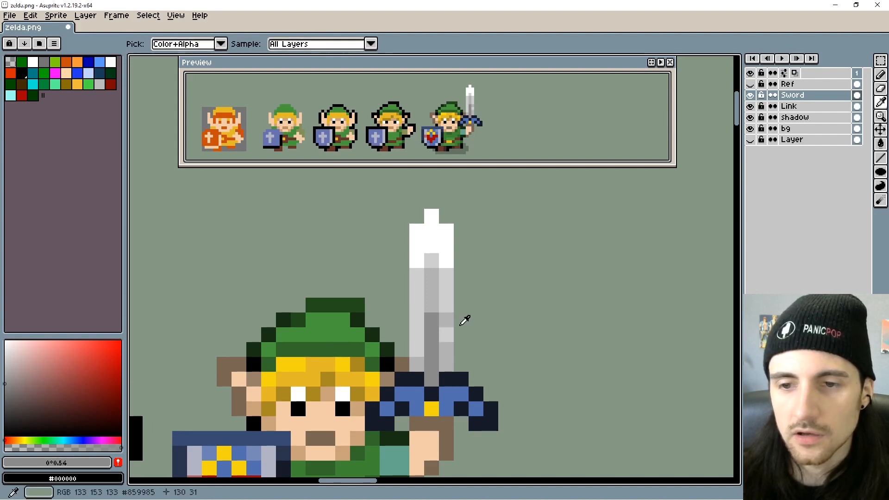
alt+click(436, 315)
click(53, 447)
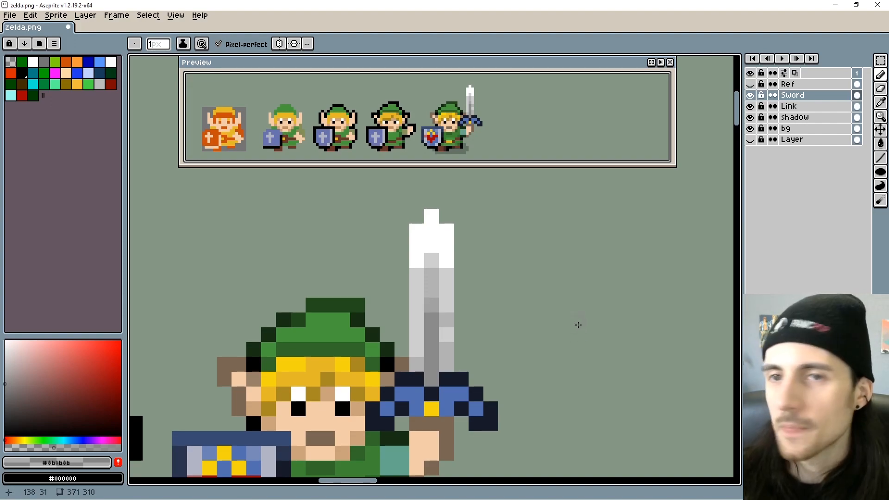
scroll(538, 324, down, 1)
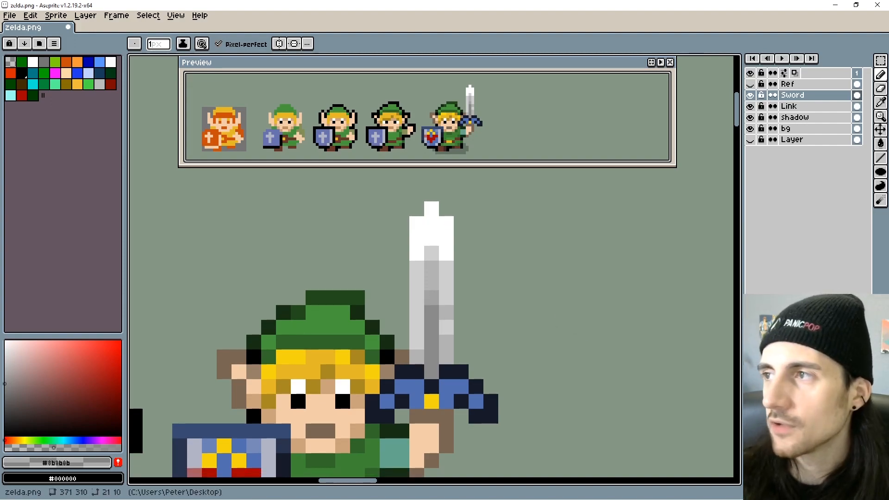
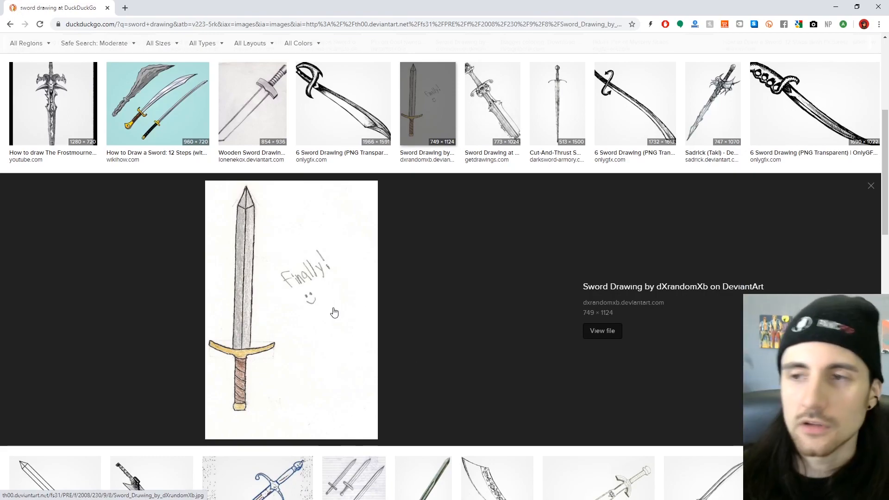
- Search the browser's image results for "sword close" instead of sword drawings
scroll(394, 311, up, 5)
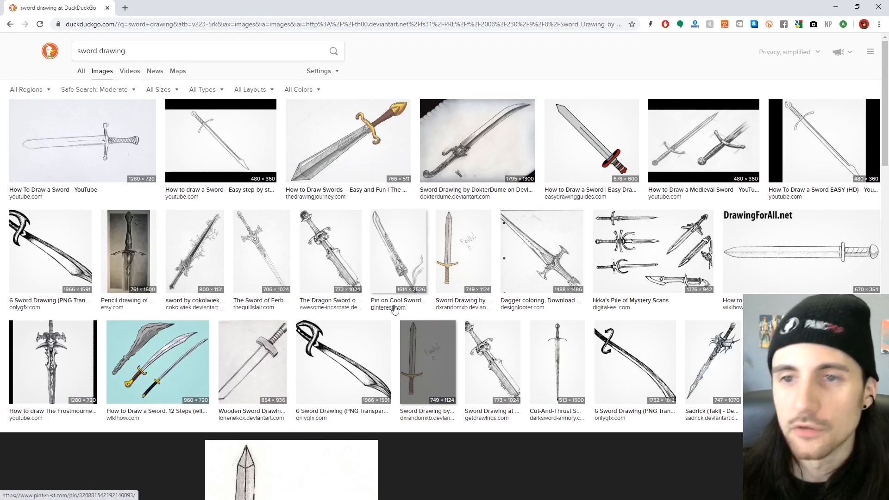
click(135, 52)
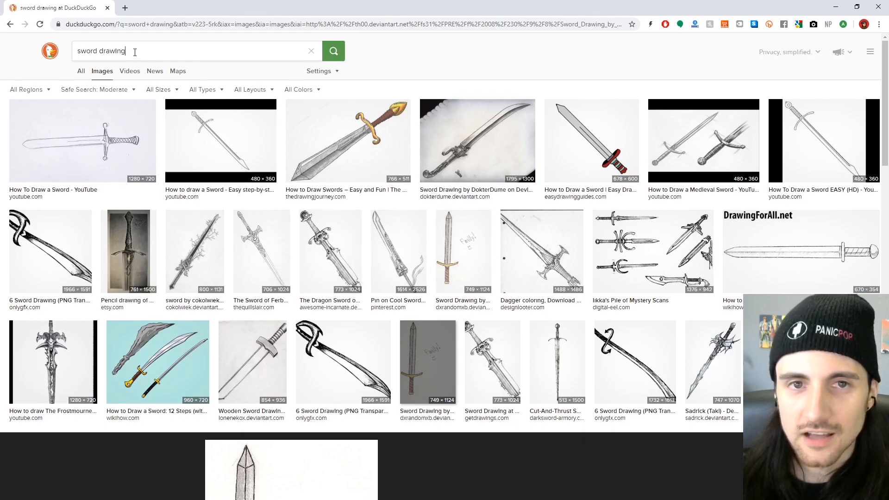
double_click(117, 52)
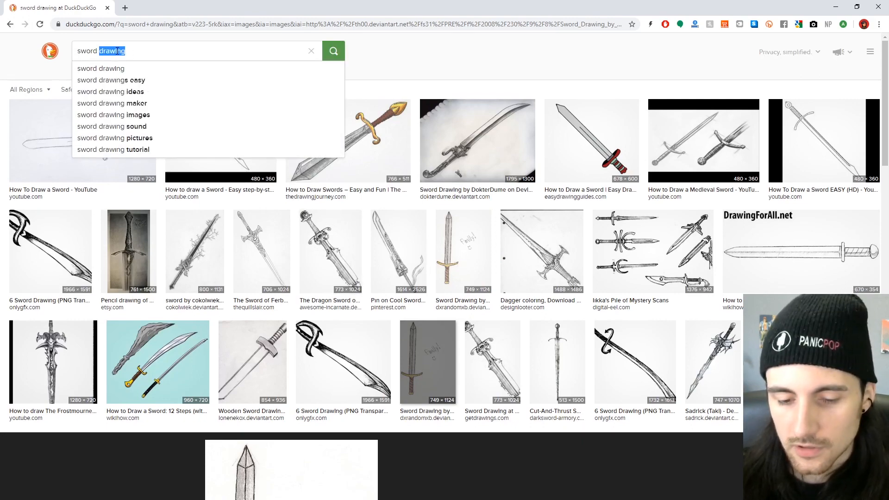
text(close)
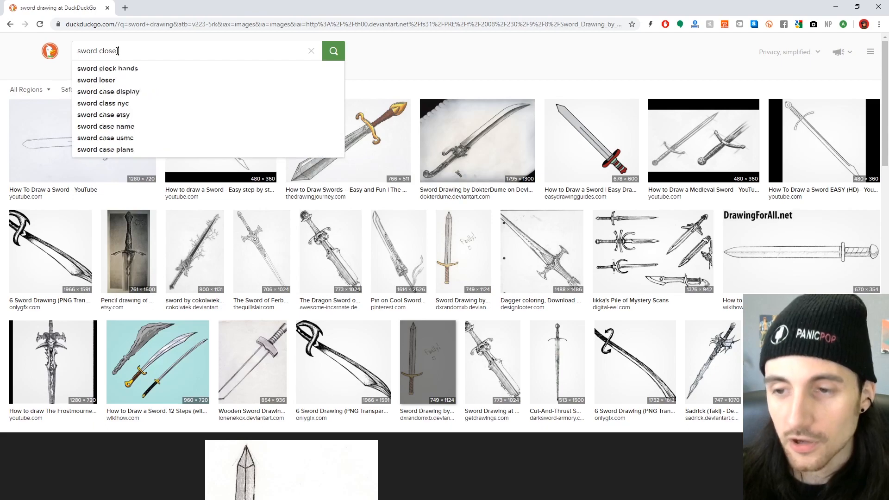
key(Return)
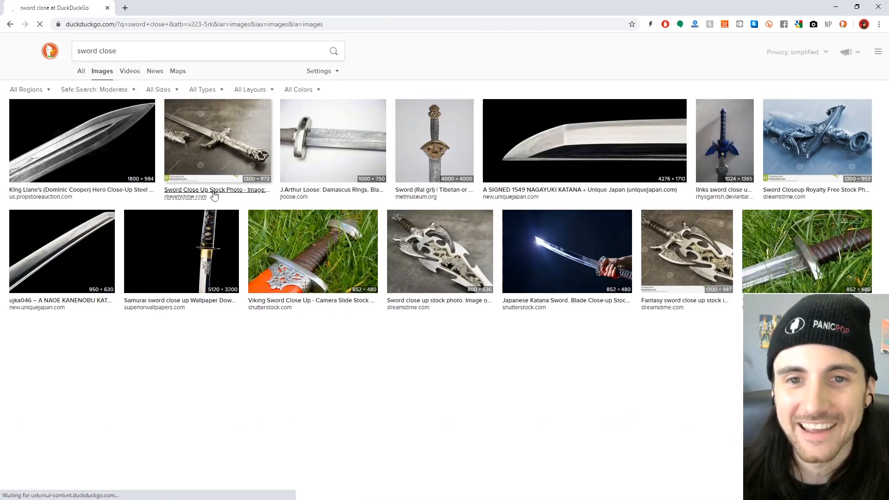
- Open the close-up photo of the steel blade on black and examine how light falls on its edges and centre groove
click(87, 154)
scroll(384, 314, down, 1)
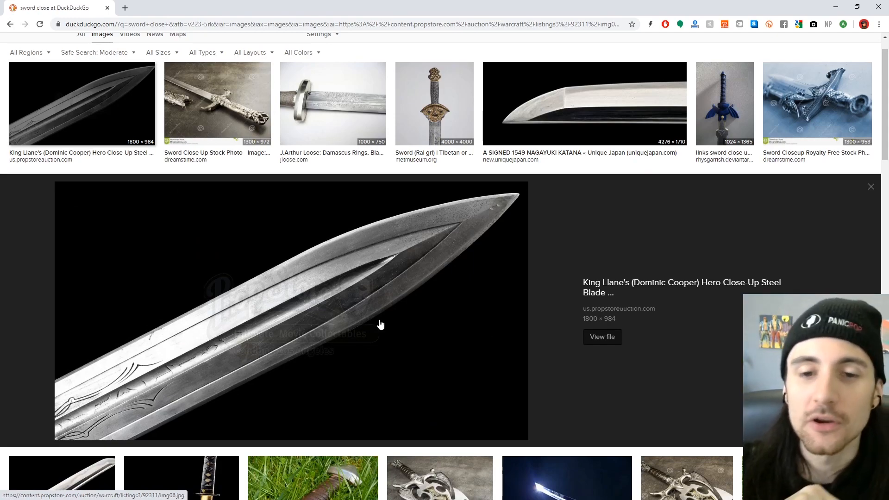
scroll(317, 300, down, 4)
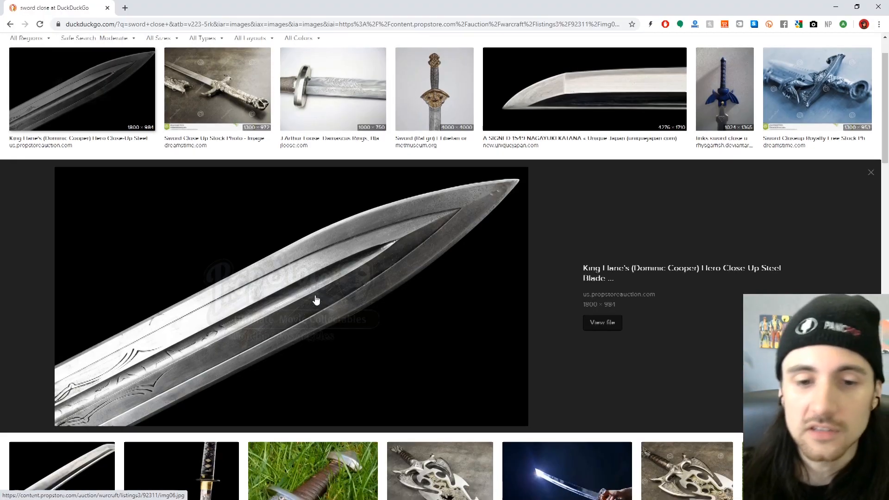
- Return to Aseprite, try a pure white highlight pixel in the blade's centre groove, and undo it
click(88, 358)
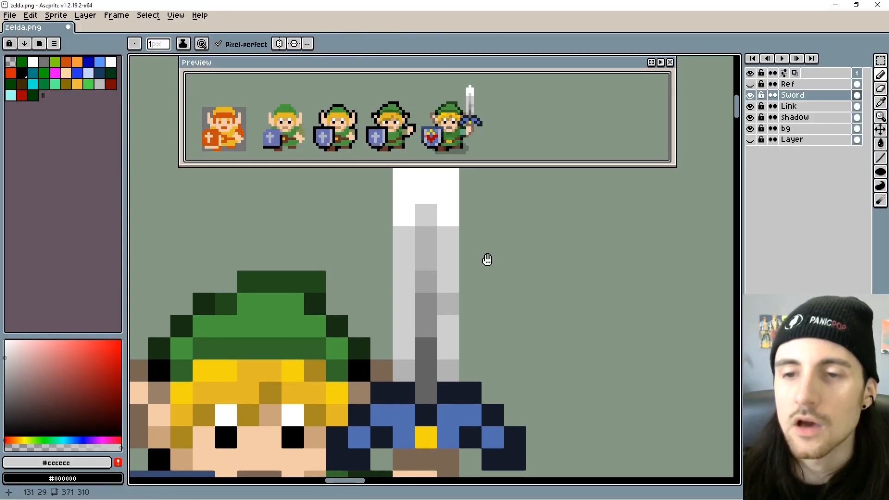
scroll(487, 256, down, 1)
alt+click(451, 234)
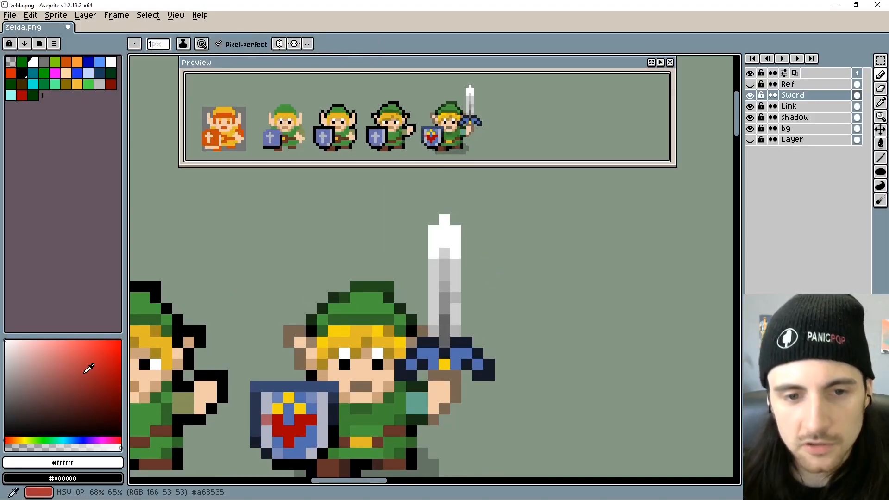
drag(57, 367, 4, 339)
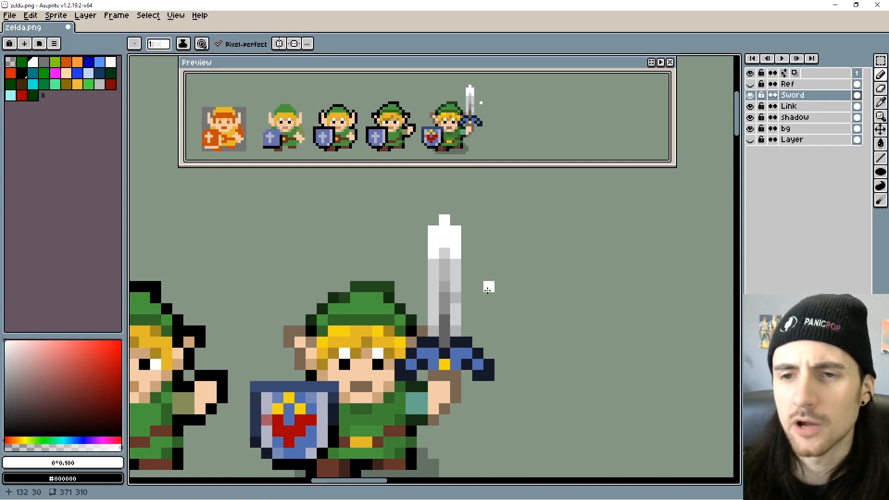
scroll(488, 290, down, 1)
click(435, 309)
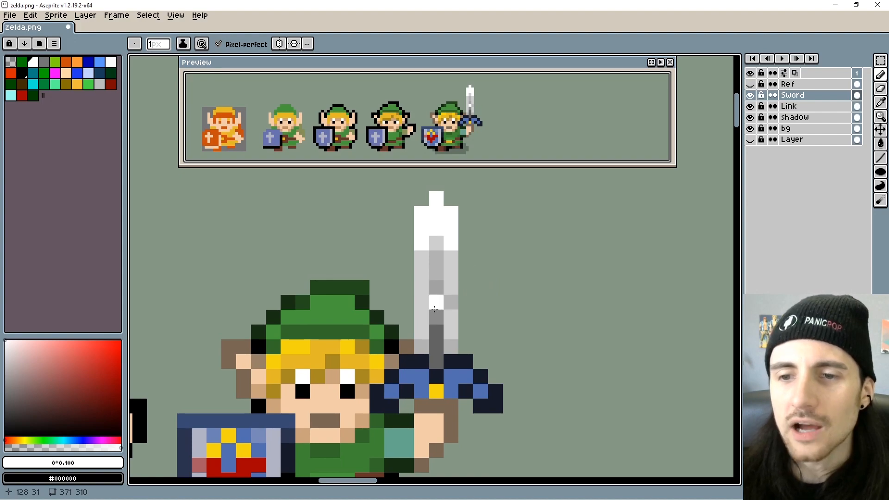
key(ctrl+z)
- Even out the blade's right edge with #cecece, extend its white highlight three pixels down, and add one white glint lower on each edge
alt+click(453, 276)
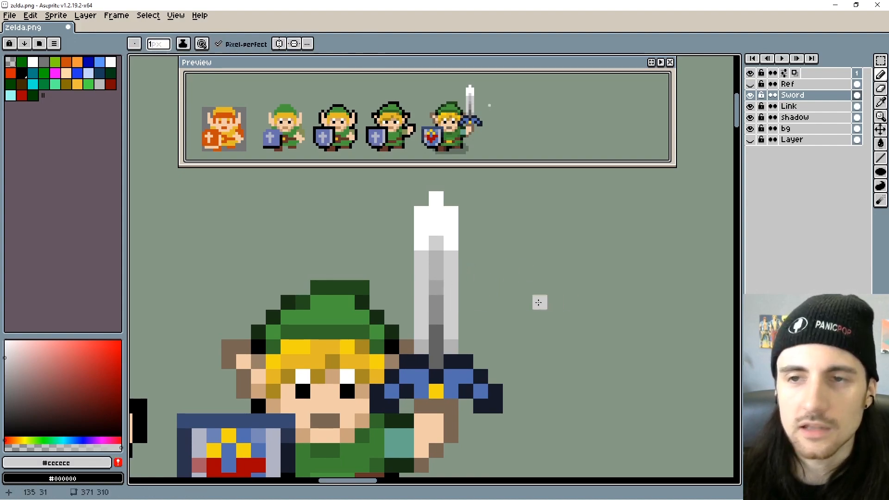
alt+click(452, 238)
drag(452, 255, 453, 269)
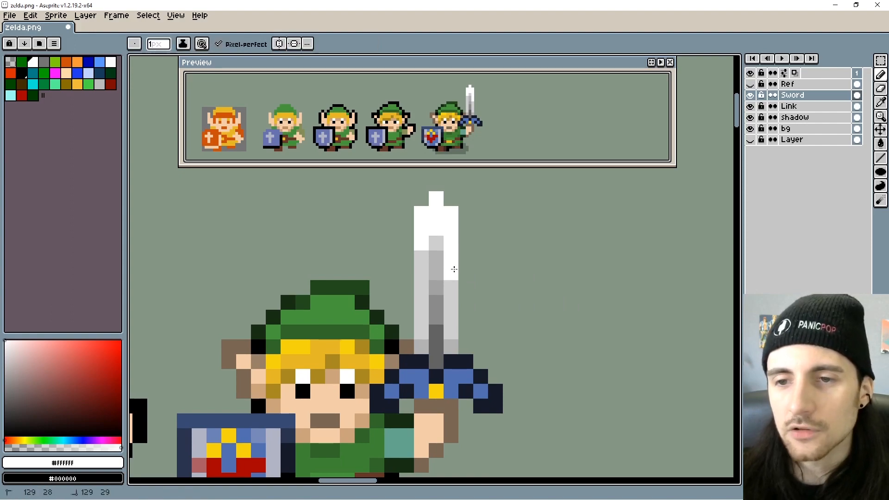
click(451, 302)
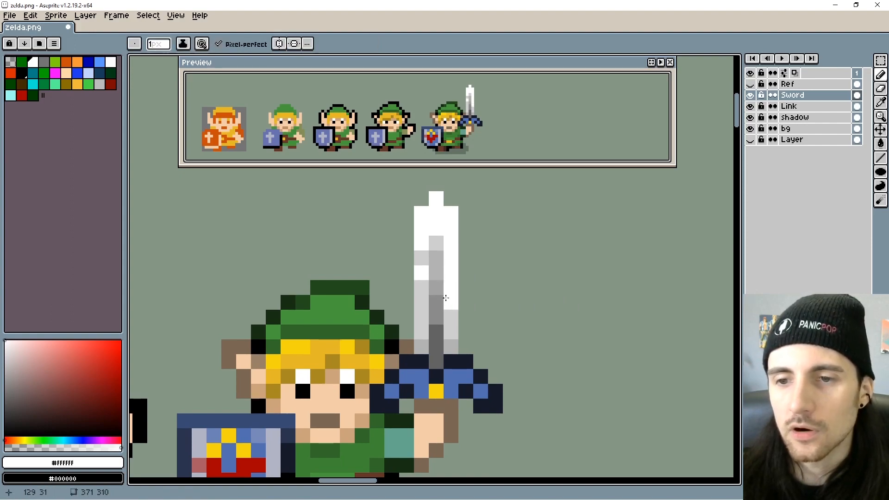
click(448, 319)
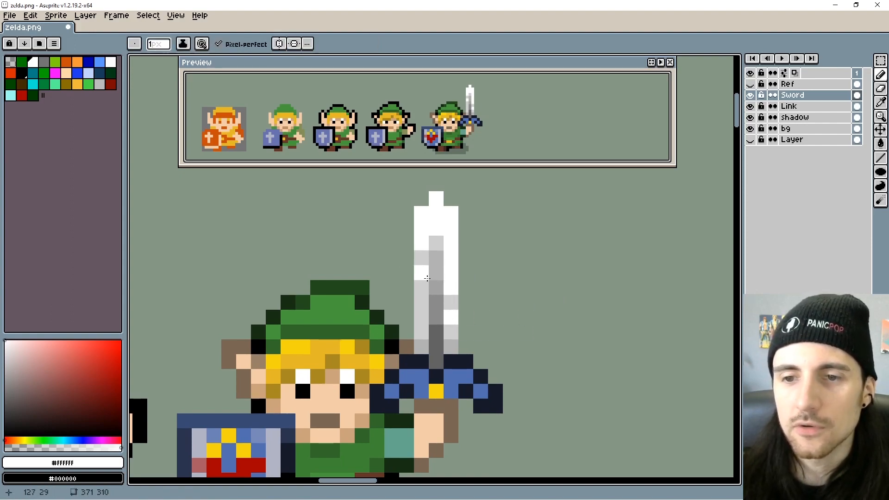
scroll(446, 301, up, 2)
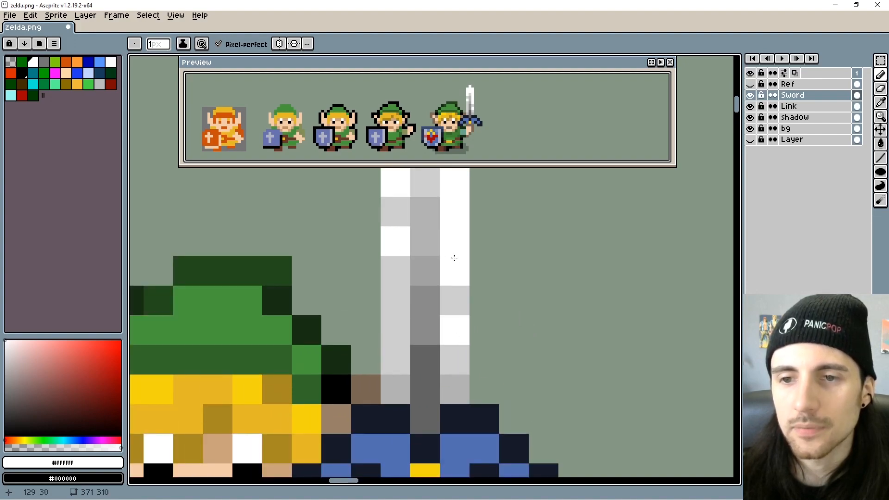
scroll(589, 279, down, 1)
drag(602, 282, 537, 304)
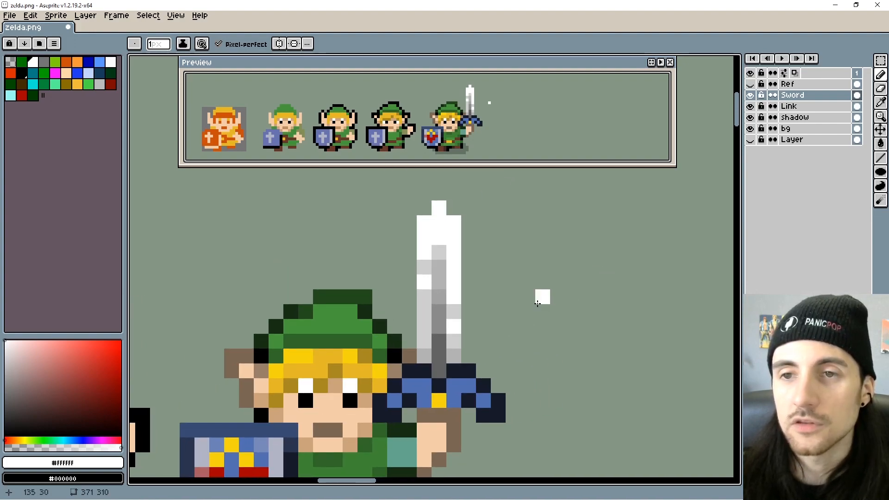
scroll(537, 304, down, 1)
drag(540, 335, 513, 300)
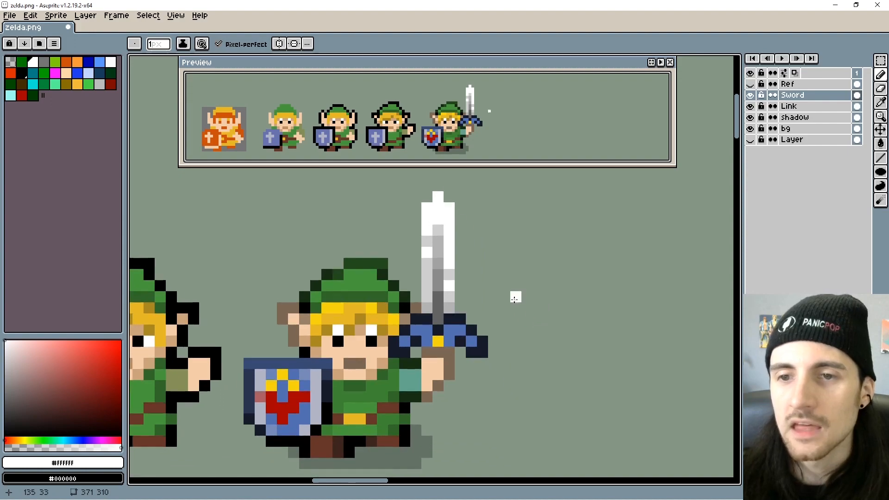
scroll(513, 301, down, 1)
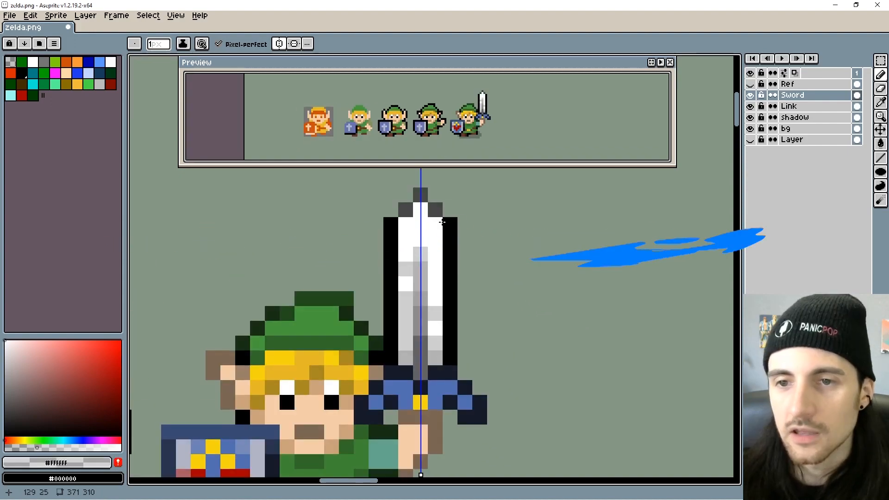
- Lighten the blade's black outline symmetrically with semi-transparent white, grading it from light grey at the tip through #9f9f9f to black near the crossguard
drag(450, 226, 450, 313)
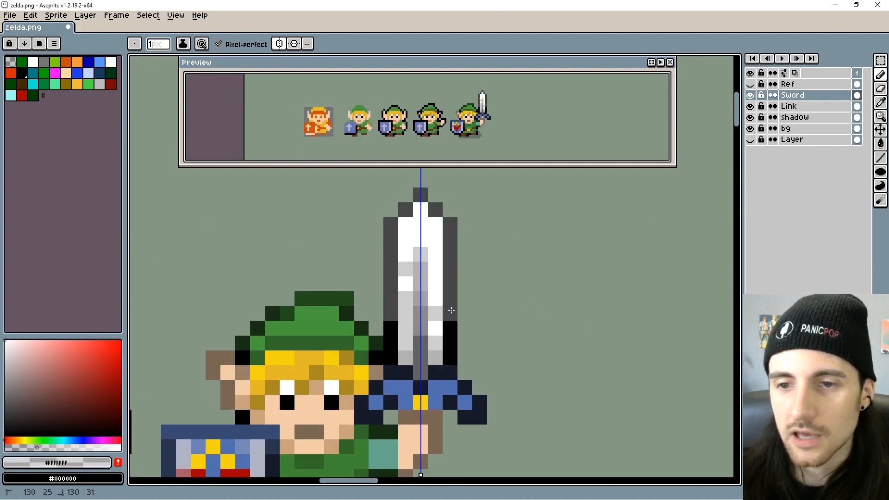
click(419, 197)
mouse_move(419, 194)
mouse_down()
mouse_move(452, 229)
mouse_move(453, 273)
mouse_up()
click(420, 196)
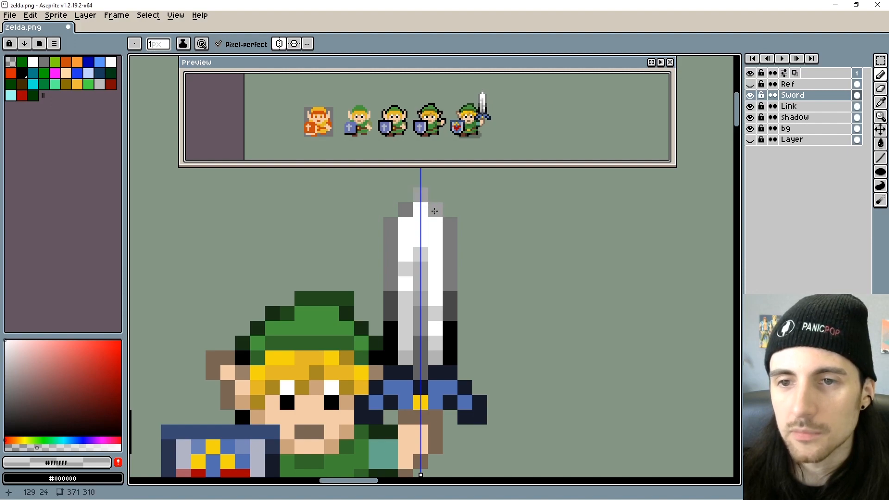
click(436, 211)
mouse_move(449, 225)
mouse_down()
mouse_move(453, 252)
mouse_move(421, 194)
mouse_move(448, 233)
mouse_up()
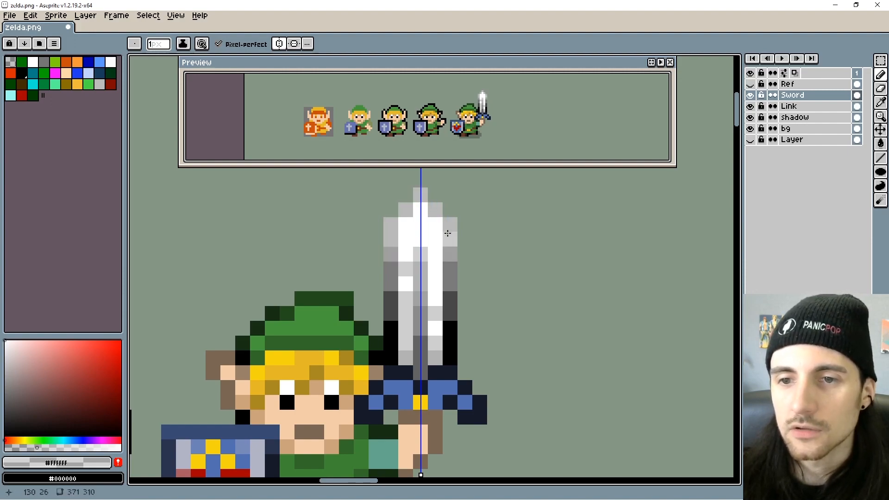
alt+click(453, 242)
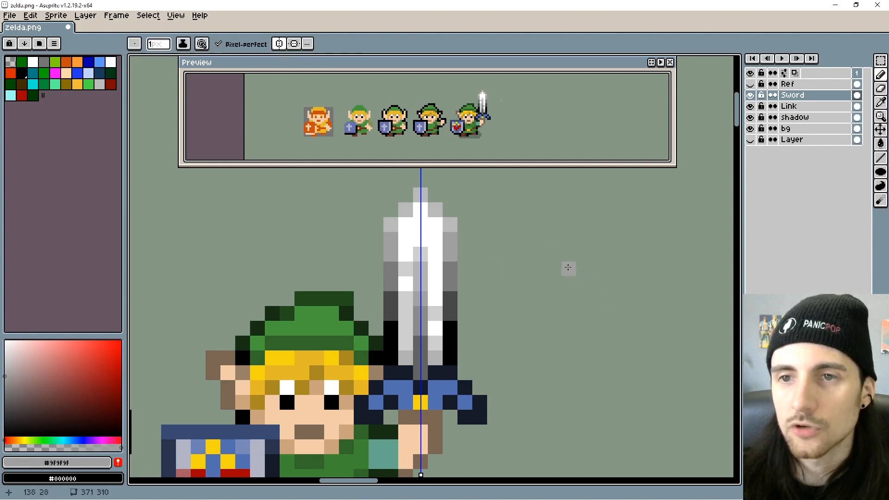
- Turn off the vertical mirror symmetry running through the sword
scroll(496, 120, up, 2)
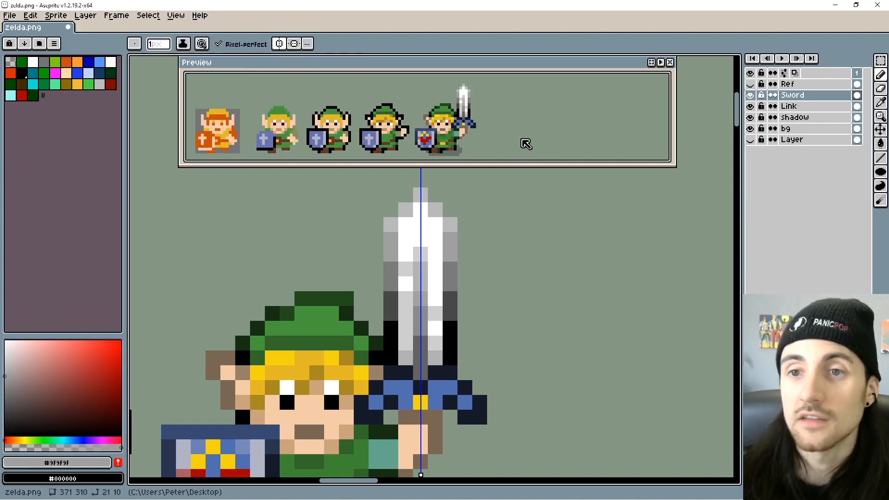
scroll(520, 142, down, 1)
scroll(509, 141, down, 1)
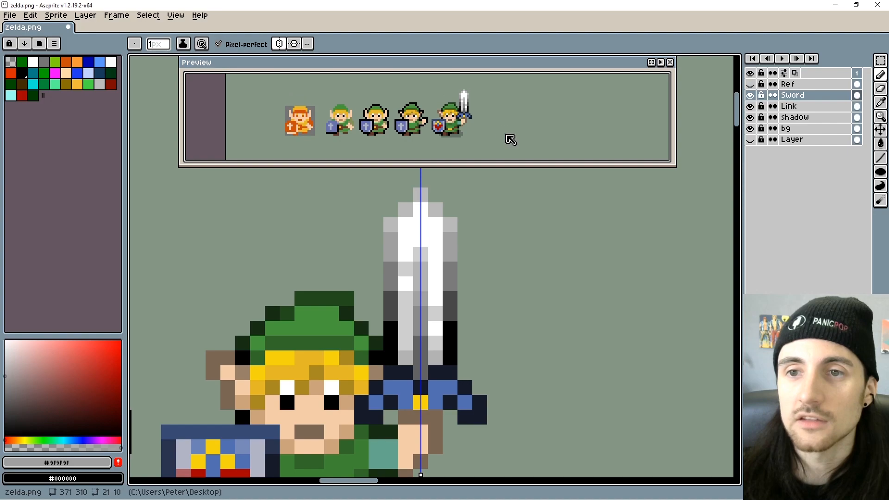
scroll(510, 238, down, 4)
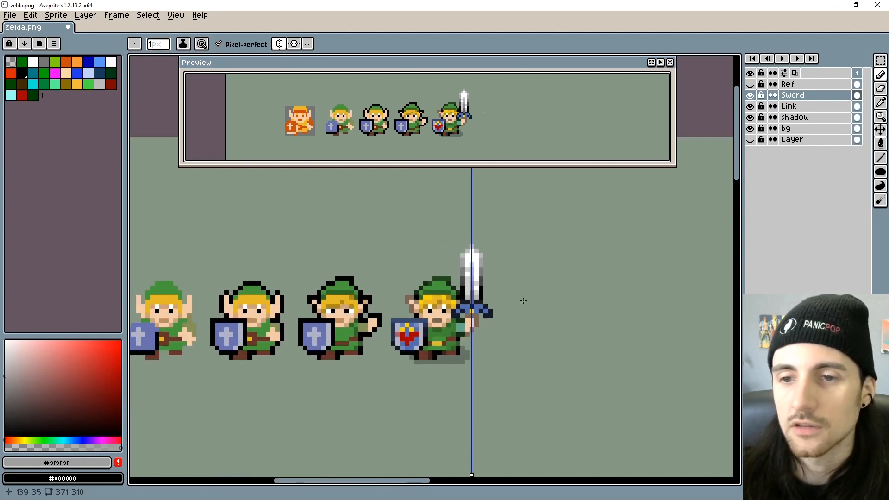
click(283, 46)
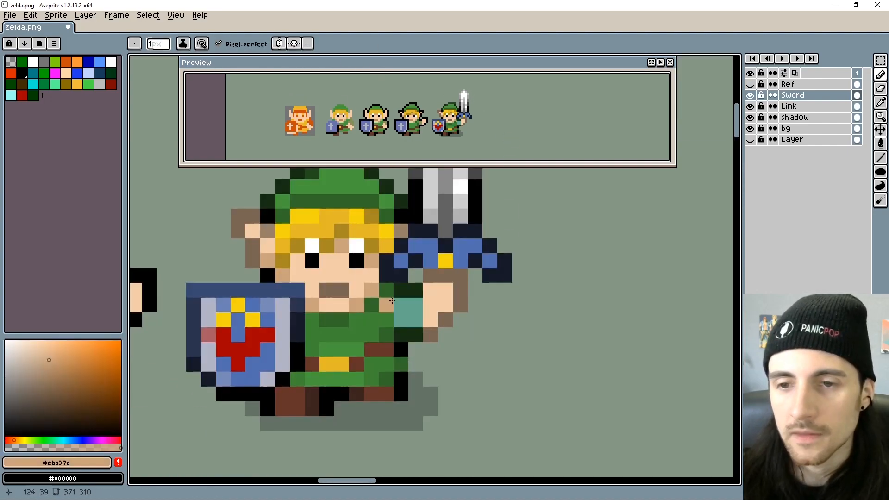
- Darken the outline row of the raised hand just beneath the crossguard, changing brown #796654 to HSV 29°, 30, 34
key(b)
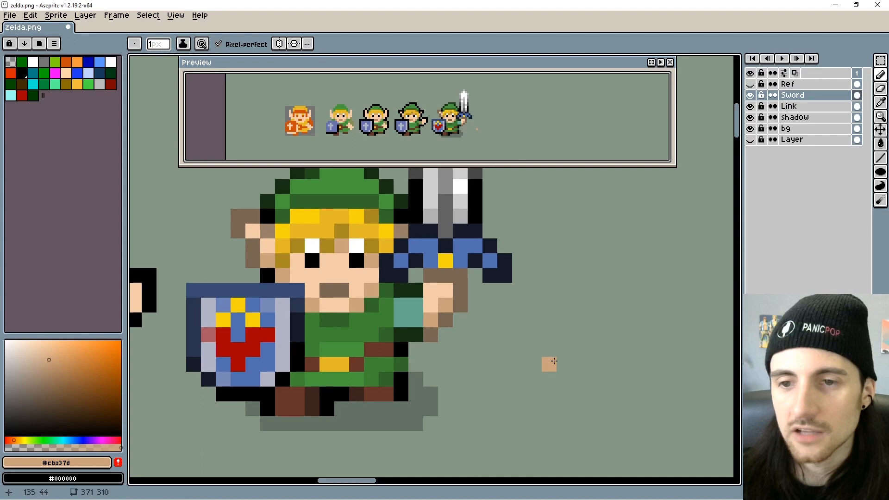
key(i)
click(445, 271)
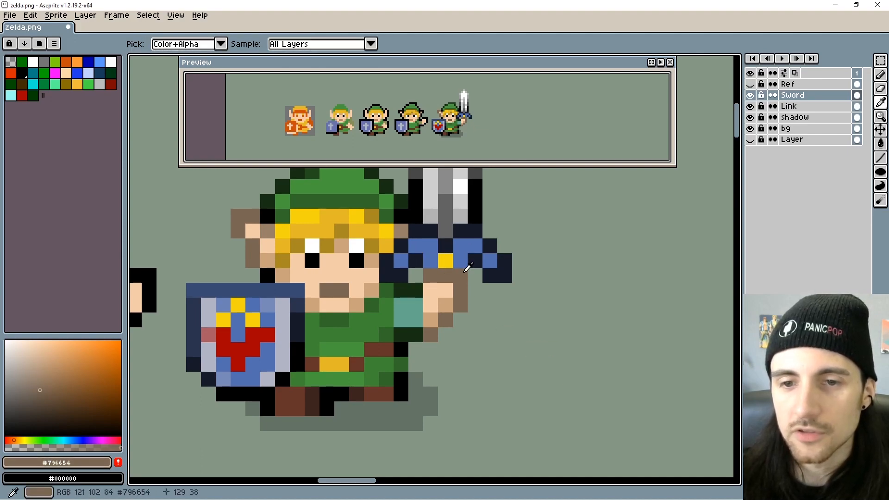
key(b)
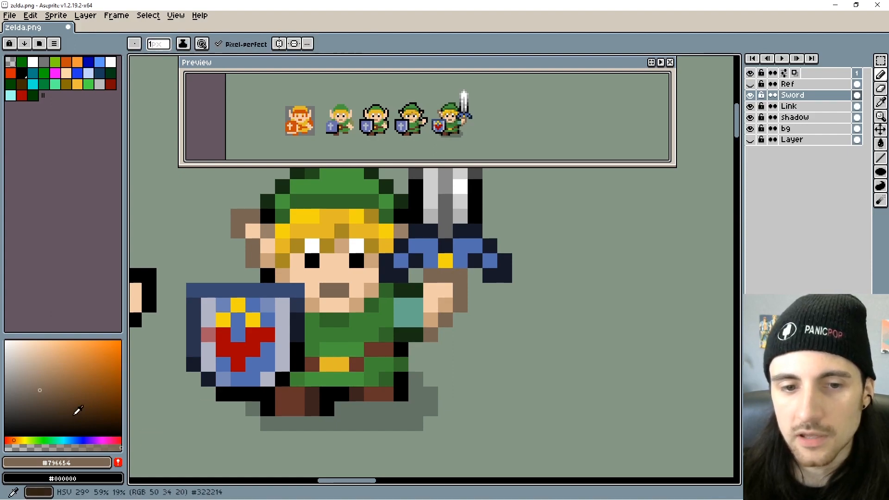
click(40, 402)
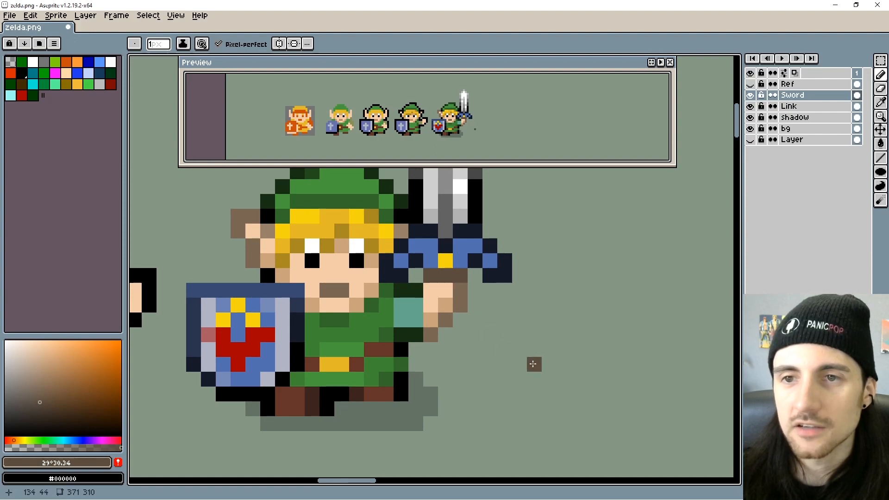
- Try shading the top row of the raised hand in #cba37d, and paint it back in skin tone #f3cda9
alt+click(445, 289)
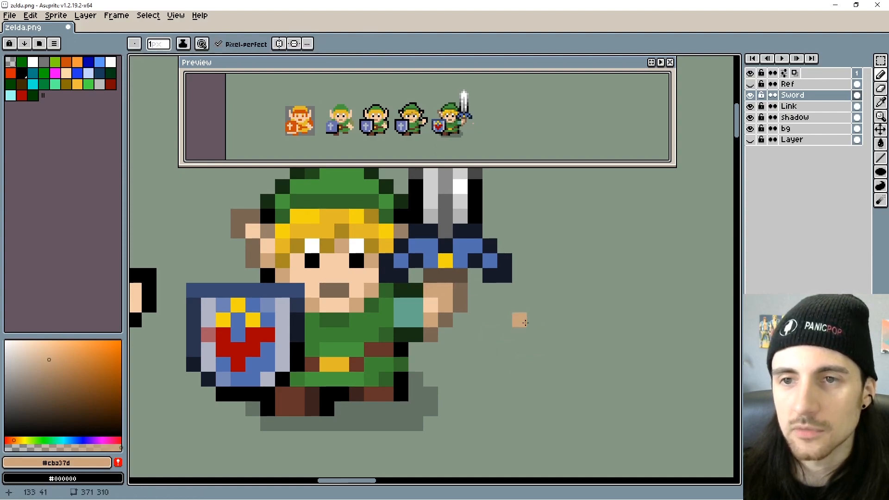
scroll(505, 132, up, 1)
alt+click(438, 301)
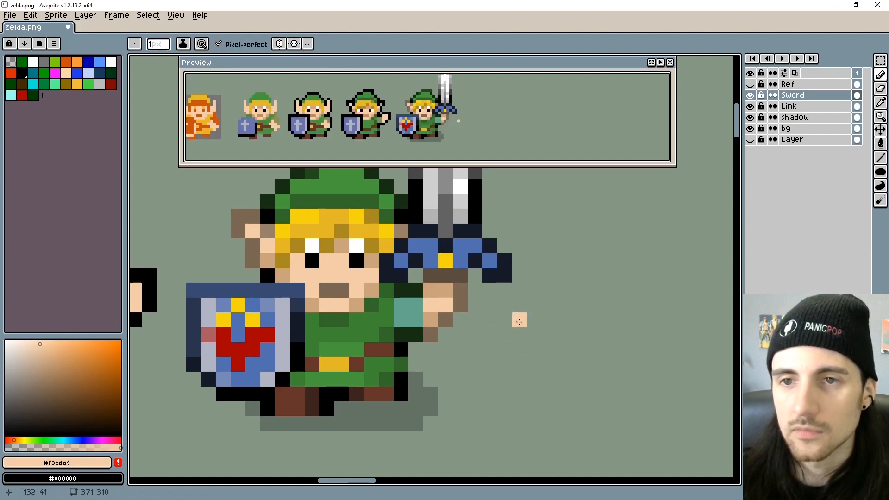
alt+click(432, 315)
alt+click(431, 299)
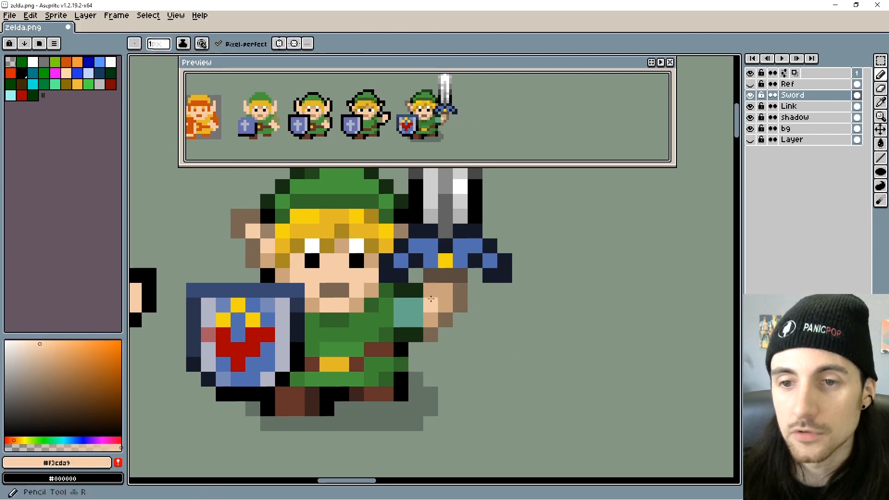
drag(430, 291, 445, 291)
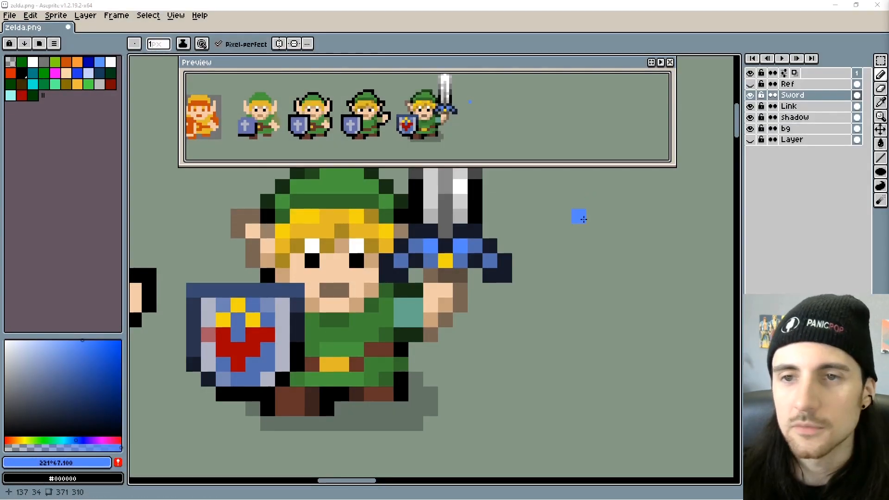
- Try brightening the shaded pixels of the sword's crossguard in bright blue, and paint them back in #536fb0
drag(576, 222, 560, 234)
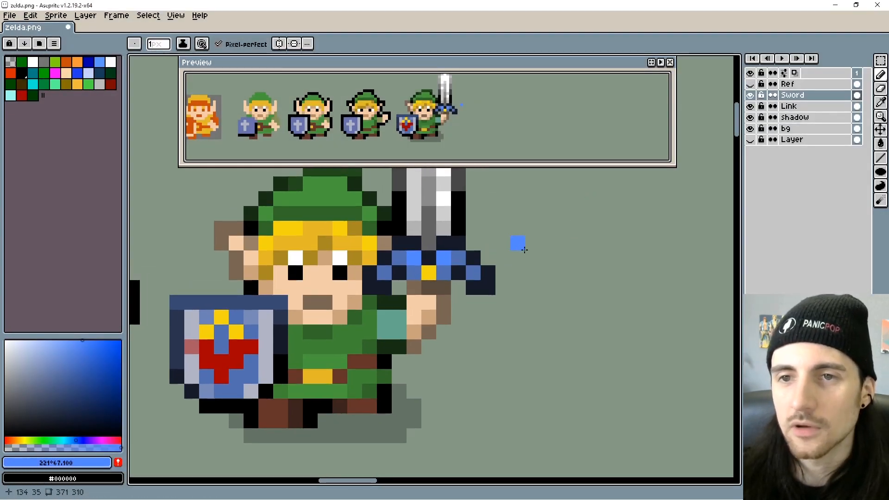
drag(473, 273, 465, 261)
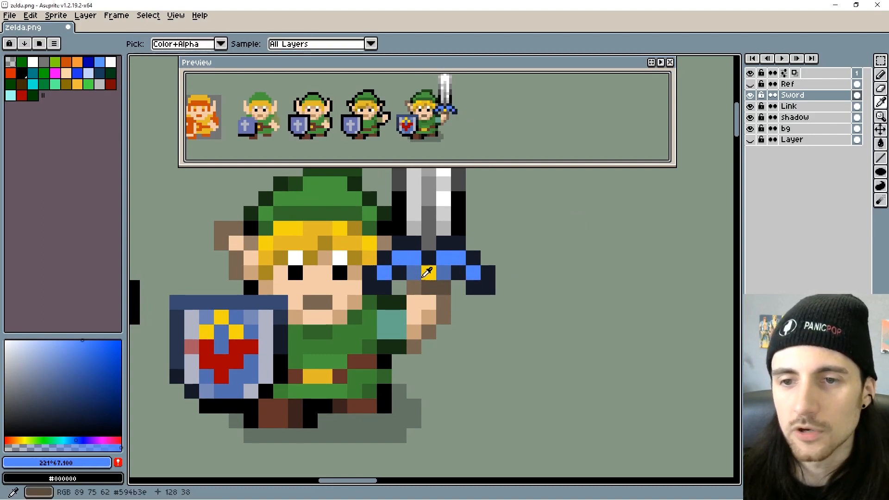
alt+click(414, 273)
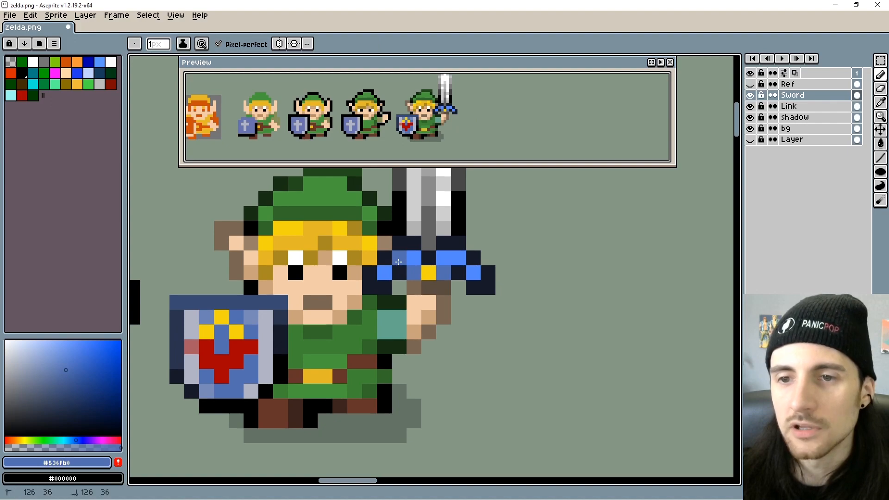
click(458, 258)
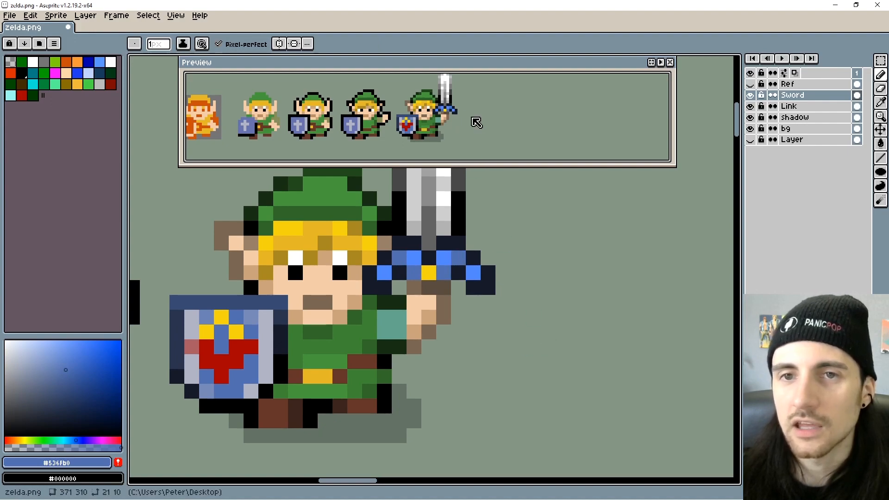
- Darken the tunic's edge beside the shield with shadow green #336a2b, at its lower corner and above the belt
scroll(470, 127, up, 2)
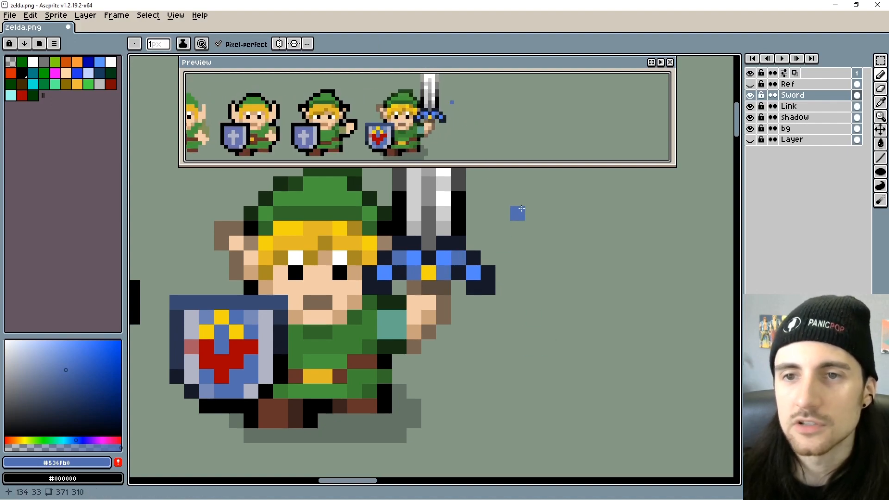
drag(318, 217, 417, 263)
alt+click(441, 372)
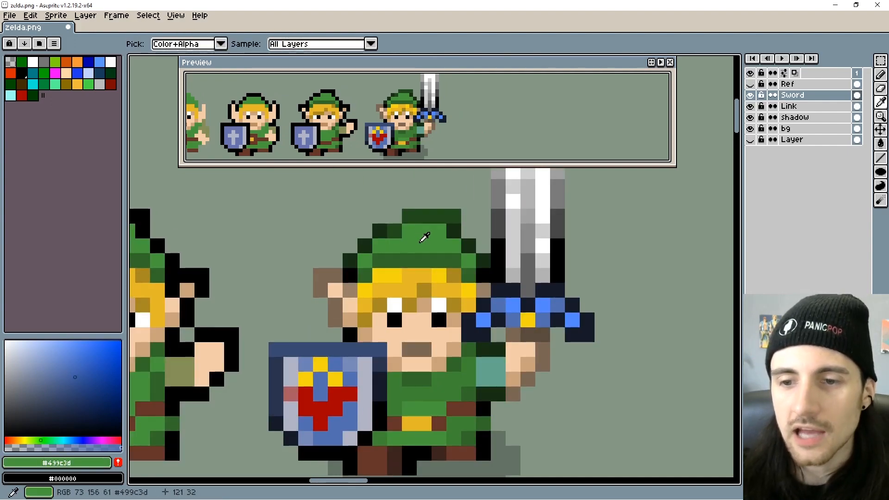
alt+click(440, 372)
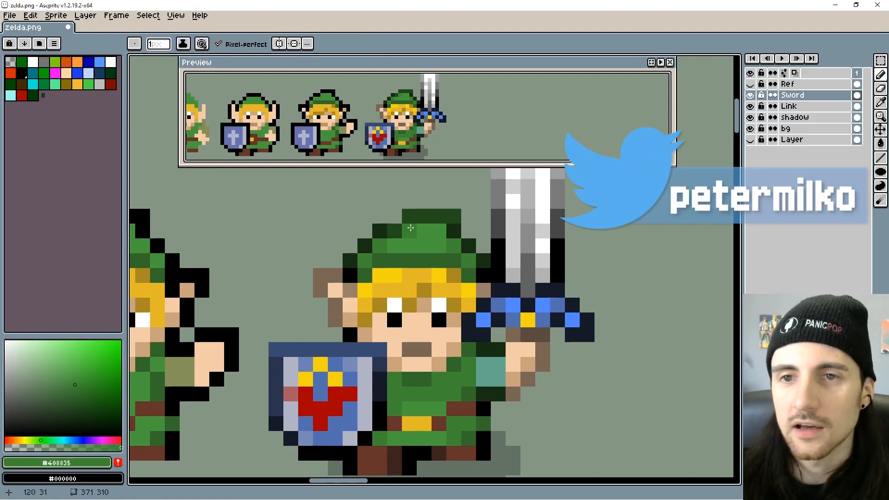
scroll(411, 228, down, 1)
scroll(353, 354, up, 3)
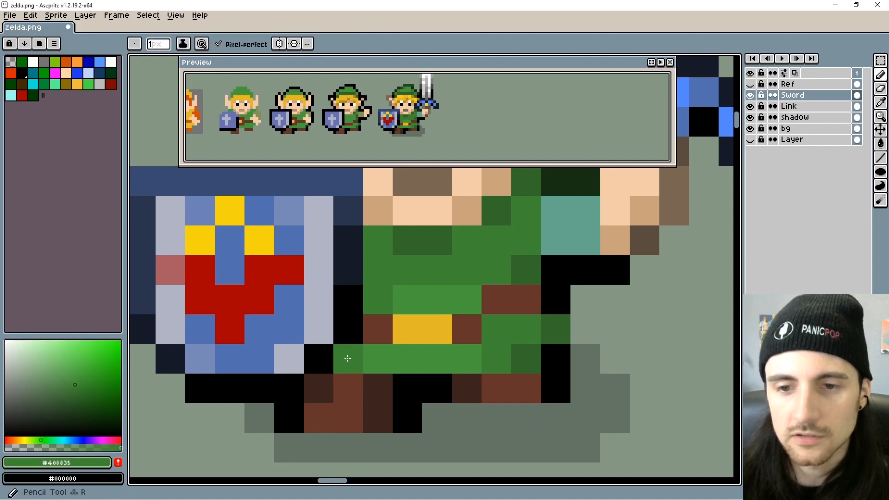
alt+click(529, 356)
click(355, 357)
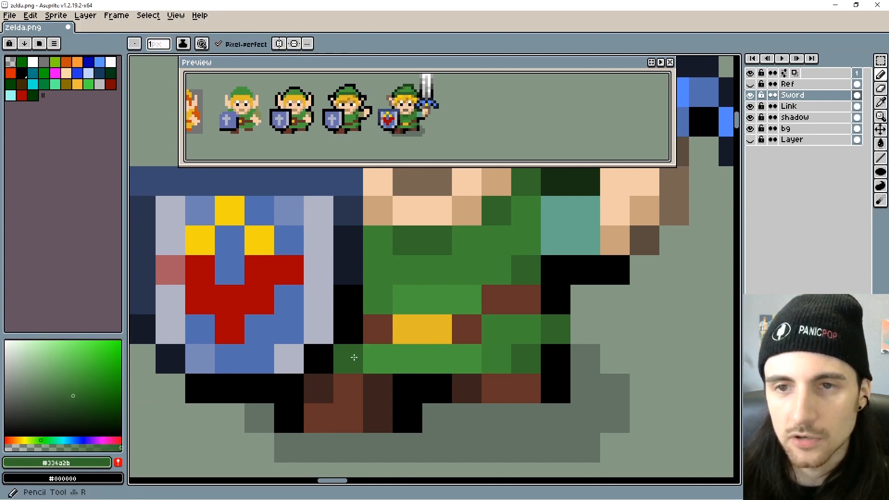
alt+click(380, 347)
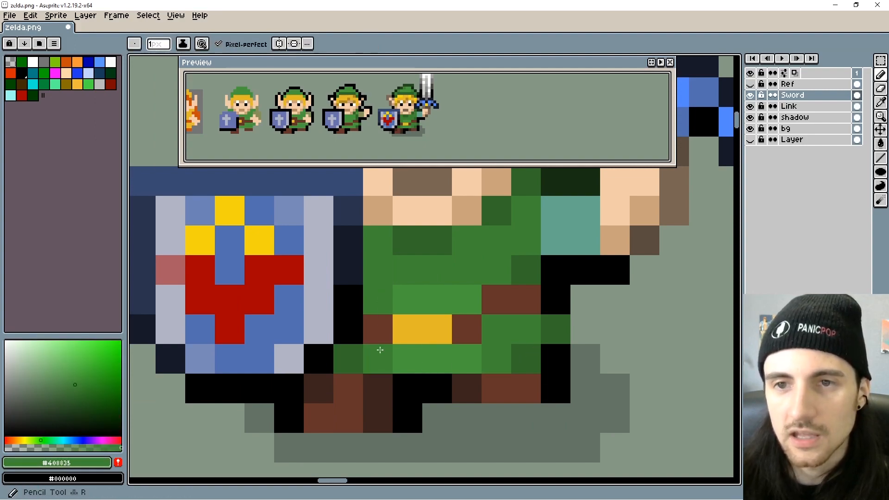
alt+click(348, 354)
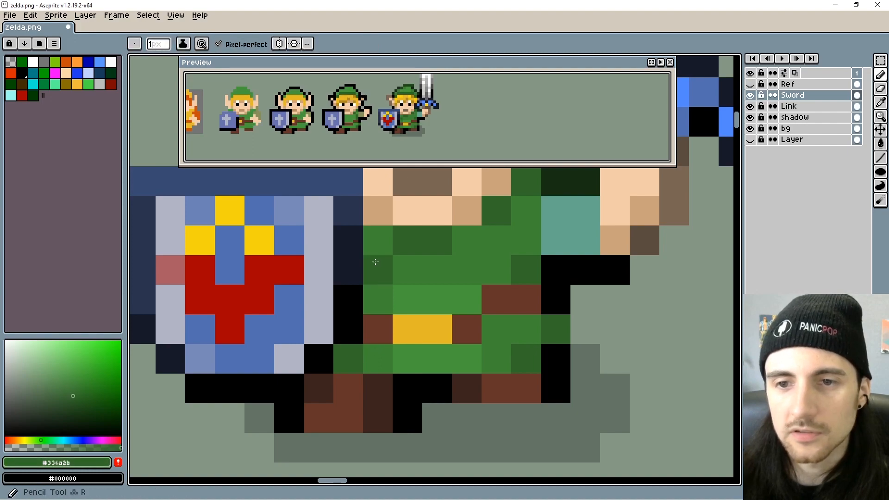
scroll(523, 375, down, 6)
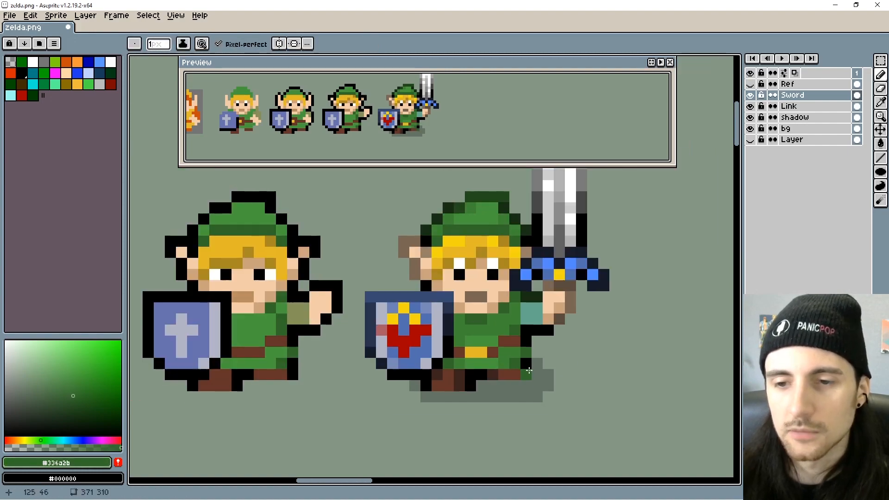
scroll(537, 365, down, 2)
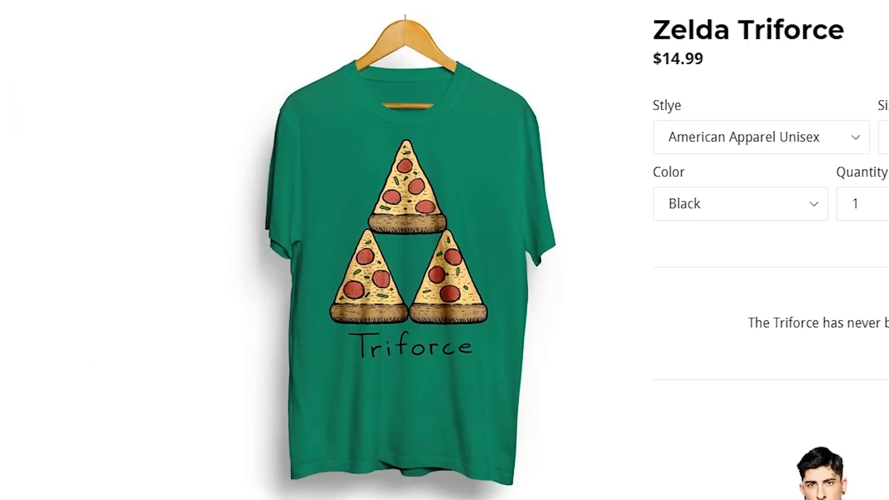
- In the web browser, view the grey shirt and the worn green shirt pictures on PANICPOP's Zelda Triforce product page
click(286, 406)
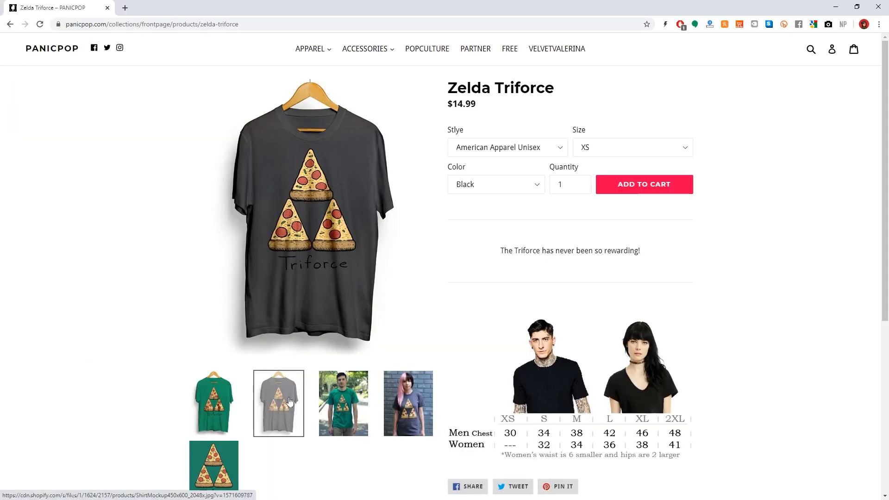
click(348, 406)
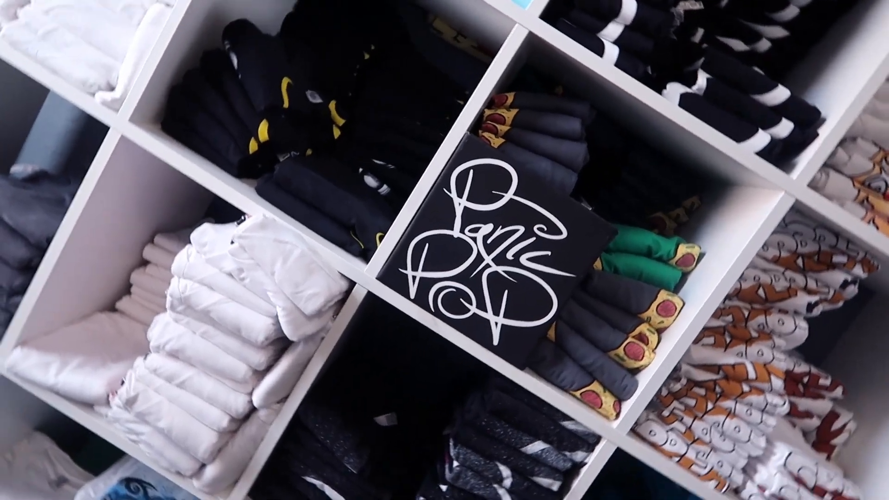